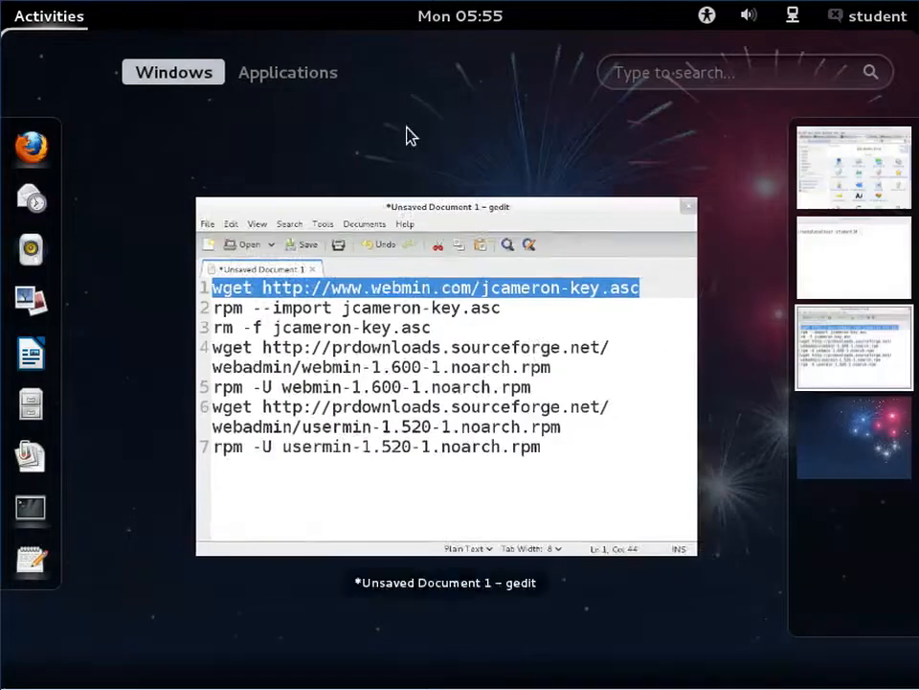
- Paste the wget command for the usermin-1.520-1.noarch.rpm download into the root terminal
{"action": "left_click", "coordinate": [886, 273]}
{"action": "left_click", "coordinate": [887, 273]}
{"action": "type", "text": "wget http://www.webmin.com/jcameron-key.asc"}
{"action": "key", "text": "Return"}
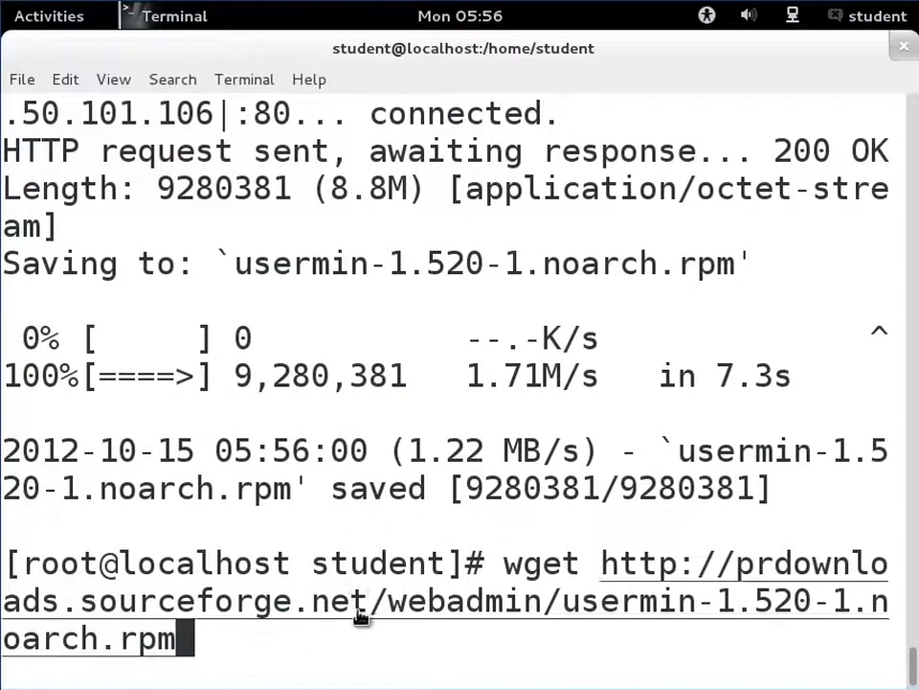
- Review the command list in the gedit document and the other terminal window
{"action": "left_click", "coordinate": [43, 16]}
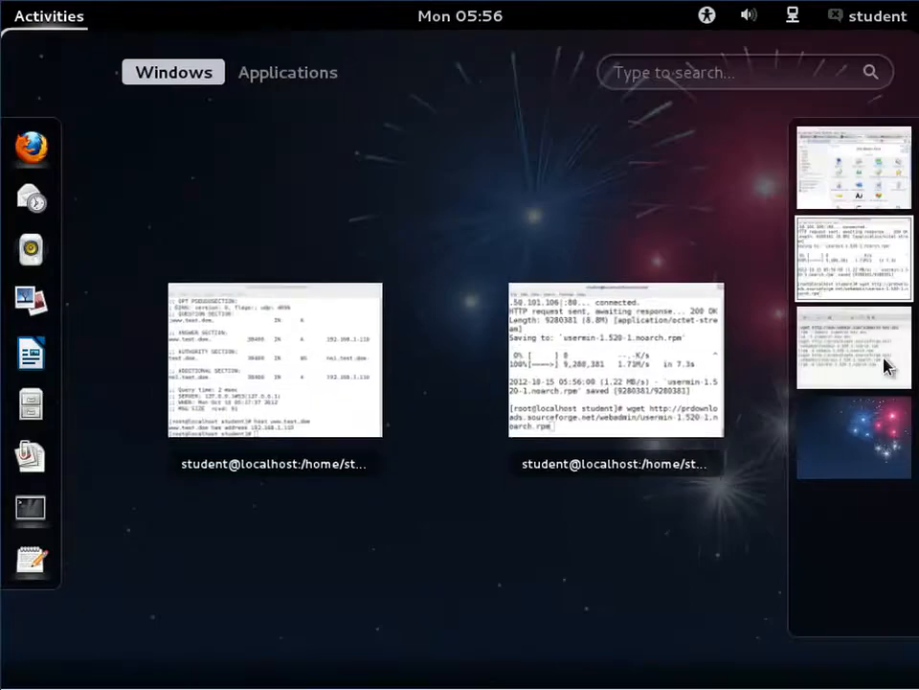
{"action": "left_click", "coordinate": [886, 366]}
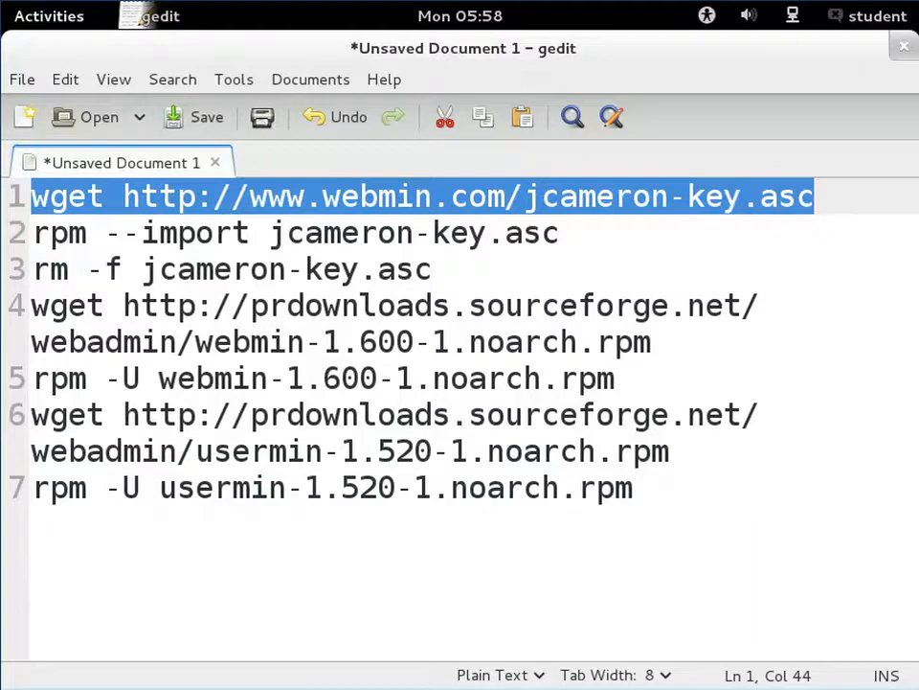
{"action": "left_click", "coordinate": [48, 16]}
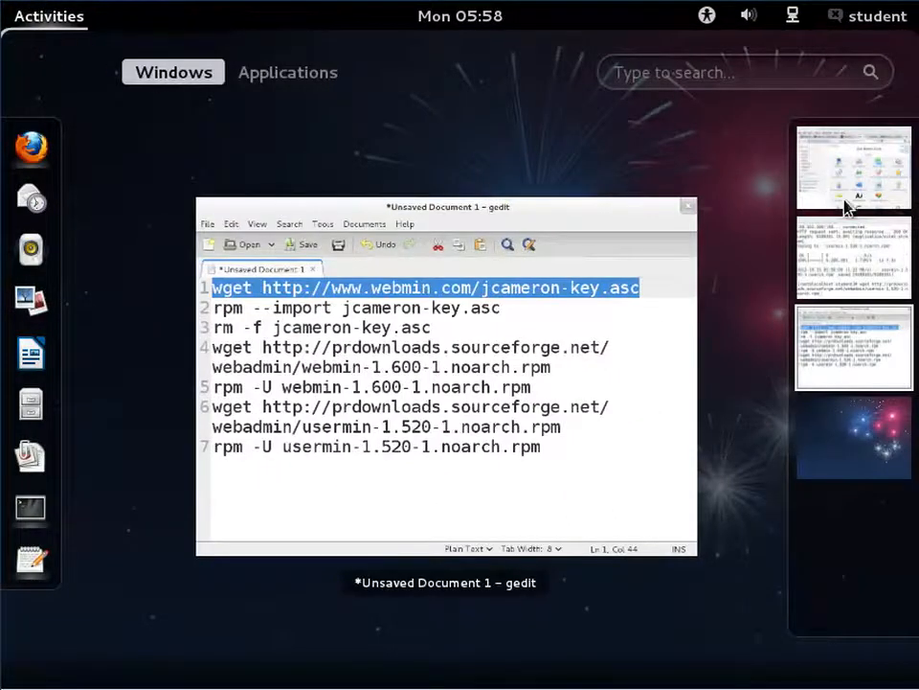
{"action": "left_click", "coordinate": [877, 273]}
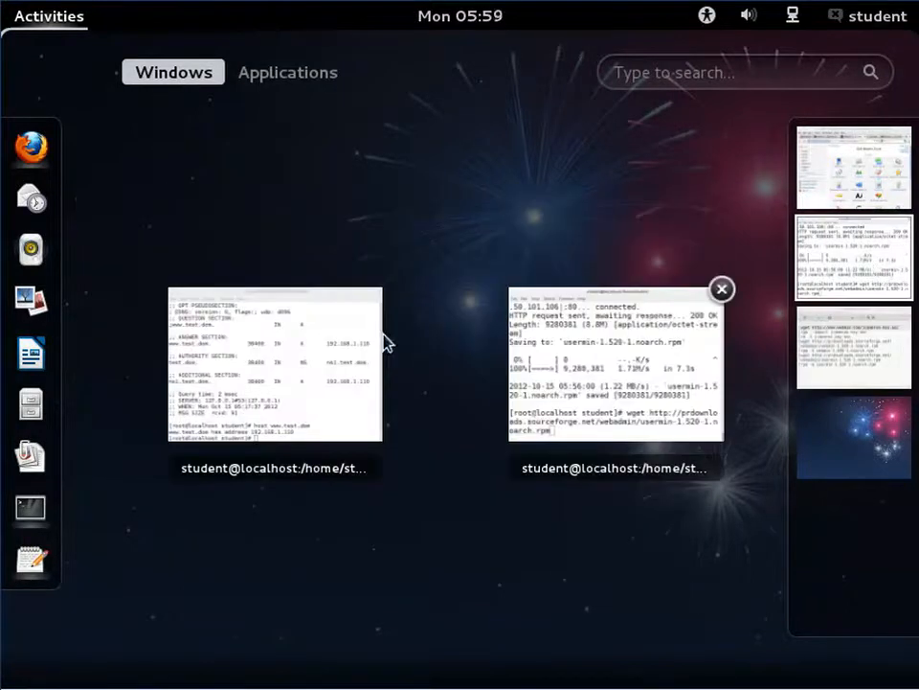
{"action": "left_click", "coordinate": [342, 354]}
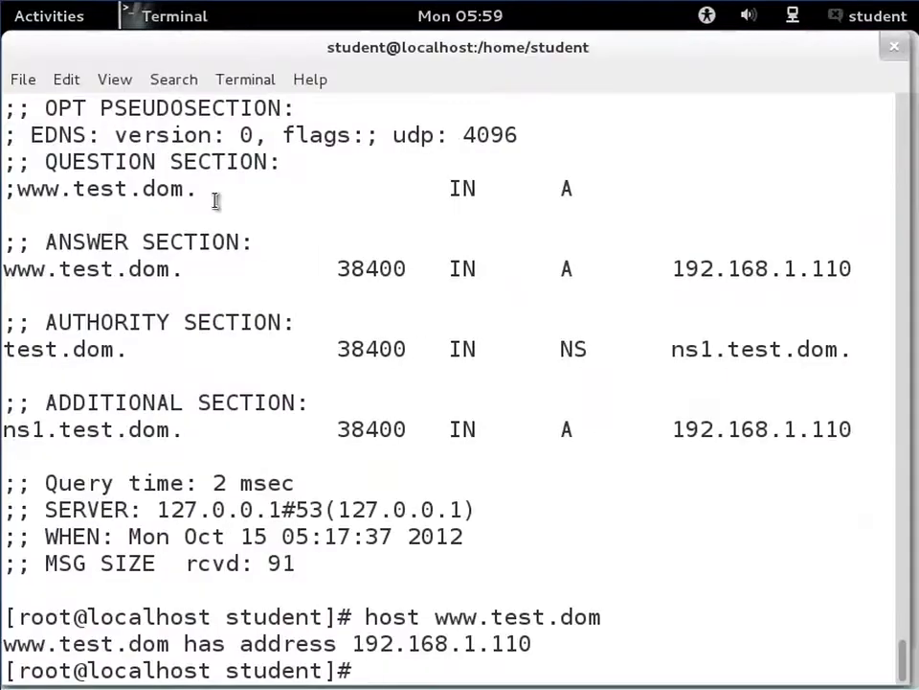
- Return to the download terminal and run the wget command to download usermin-1.520-1.noarch.rpm
{"action": "left_click", "coordinate": [92, 17]}
{"action": "left_click", "coordinate": [602, 339]}
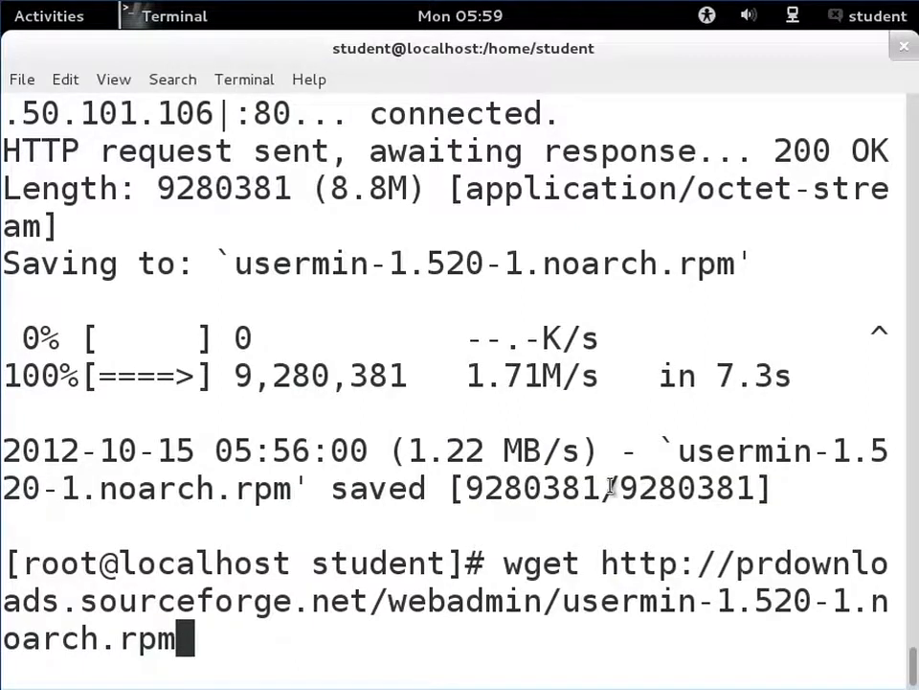
{"action": "key", "text": "Return"}
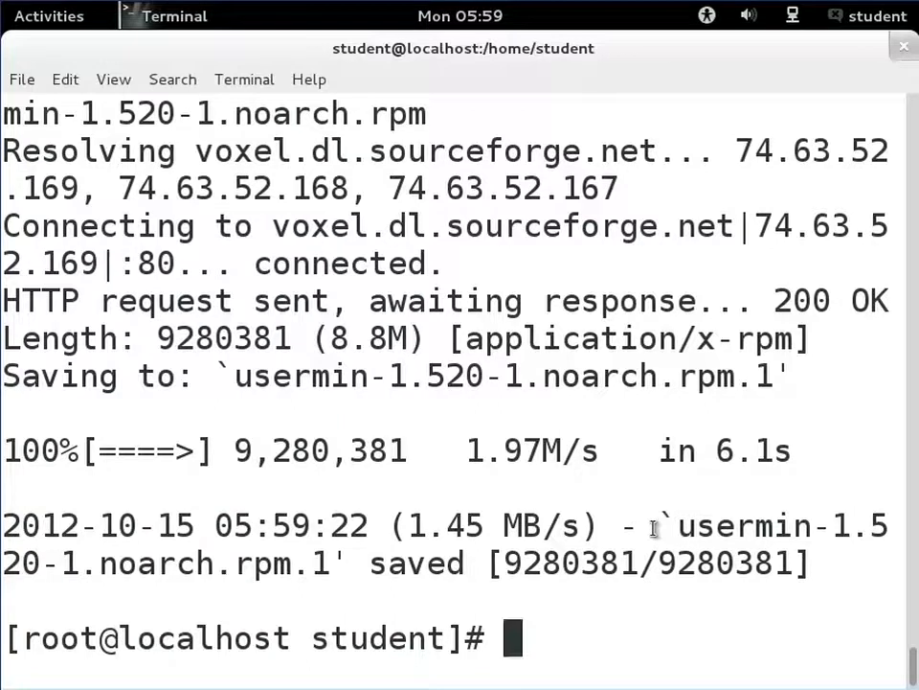
- List the home directory and install usermin-1.520-1.noarch.rpm with rpm -U
{"action": "type", "text": "ls"}
{"action": "key", "text": "Return"}
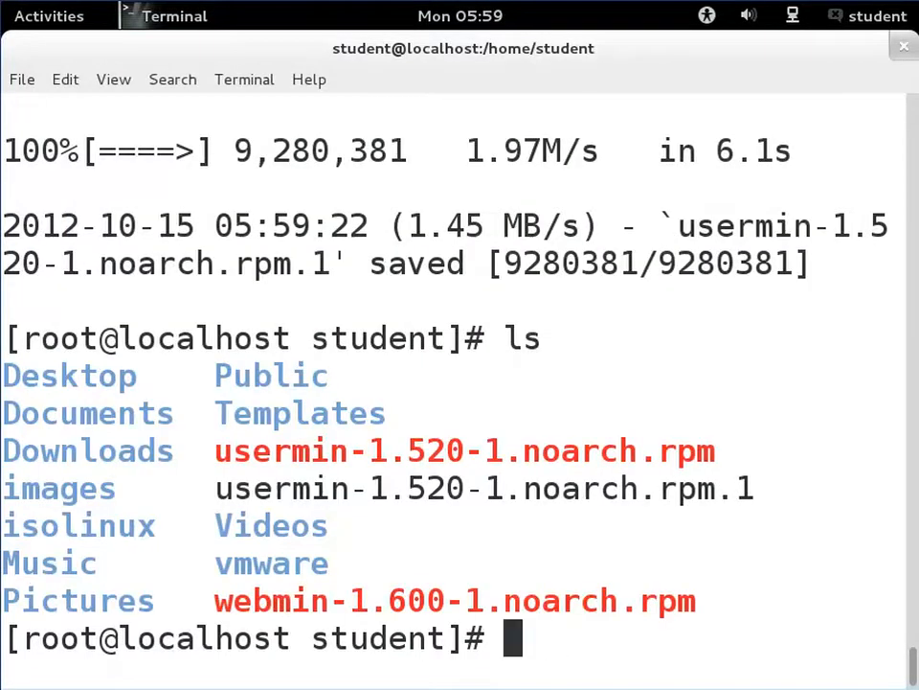
{"action": "type", "text": "rpm -"}
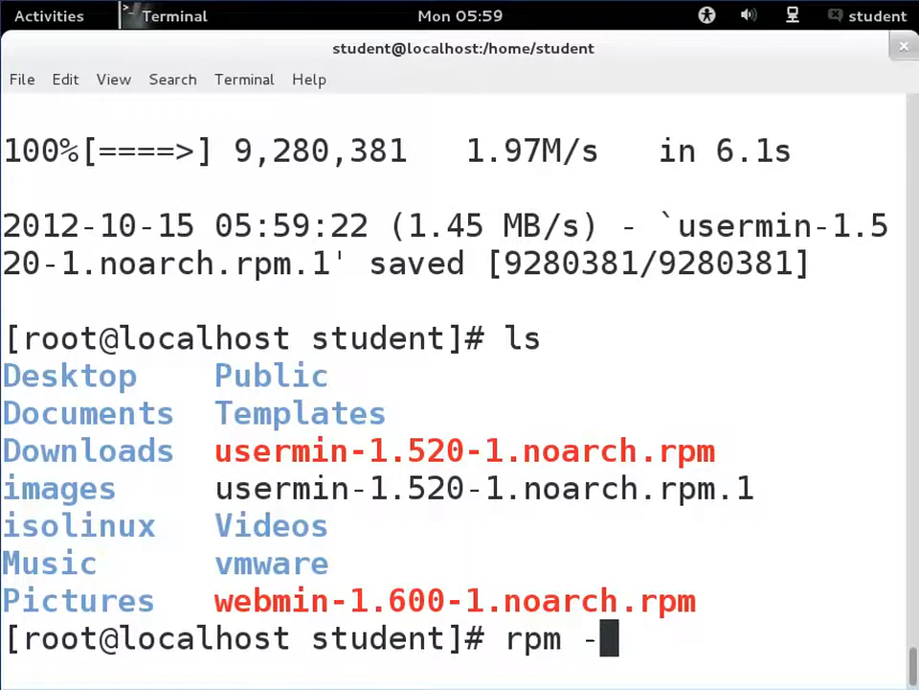
{"action": "type", "text": "U "}
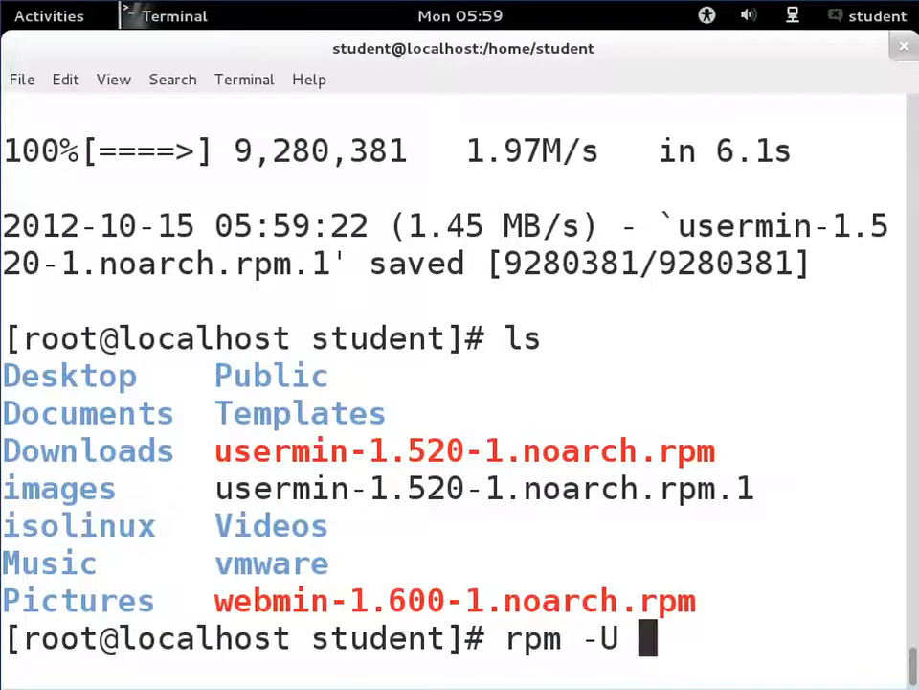
{"action": "type", "text": "userr"}
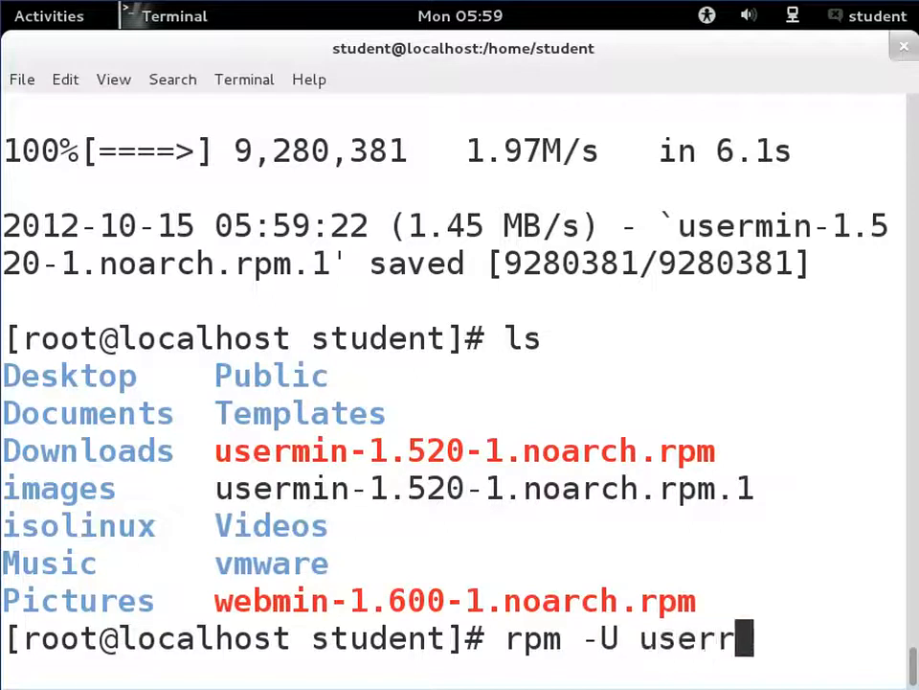
{"action": "key", "text": "BackSpace"}
{"action": "key", "text": "Tab"}
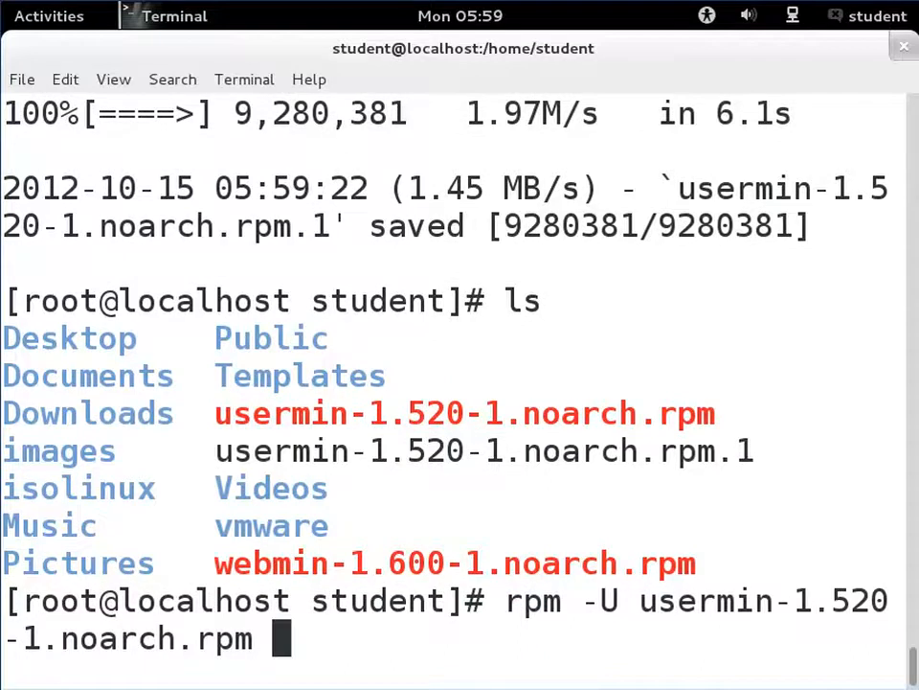
{"action": "key", "text": "Return"}
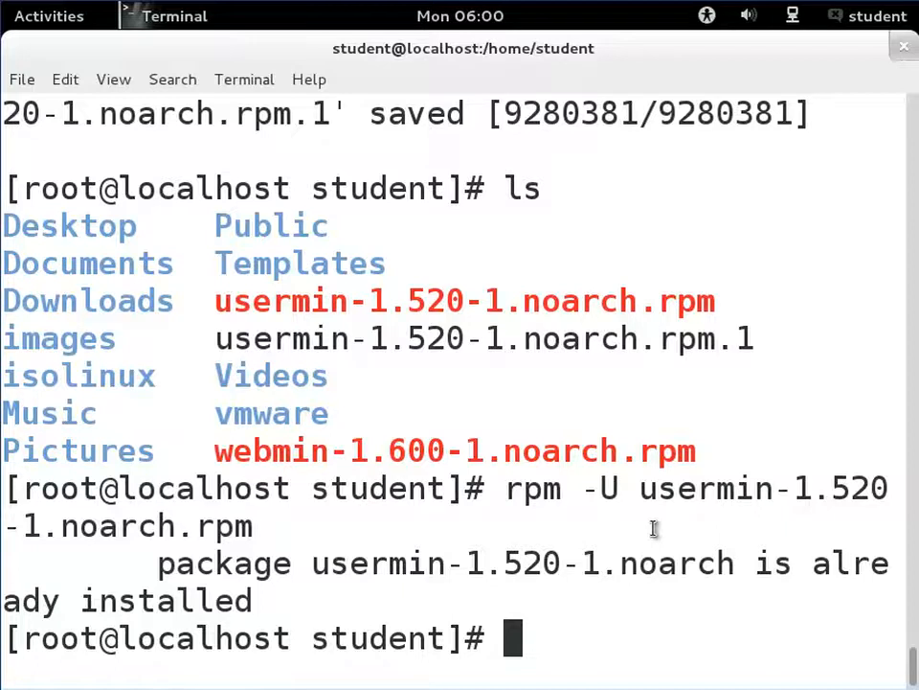
- Install the bind package with yum install -y bind
{"action": "type", "text": "yum"}
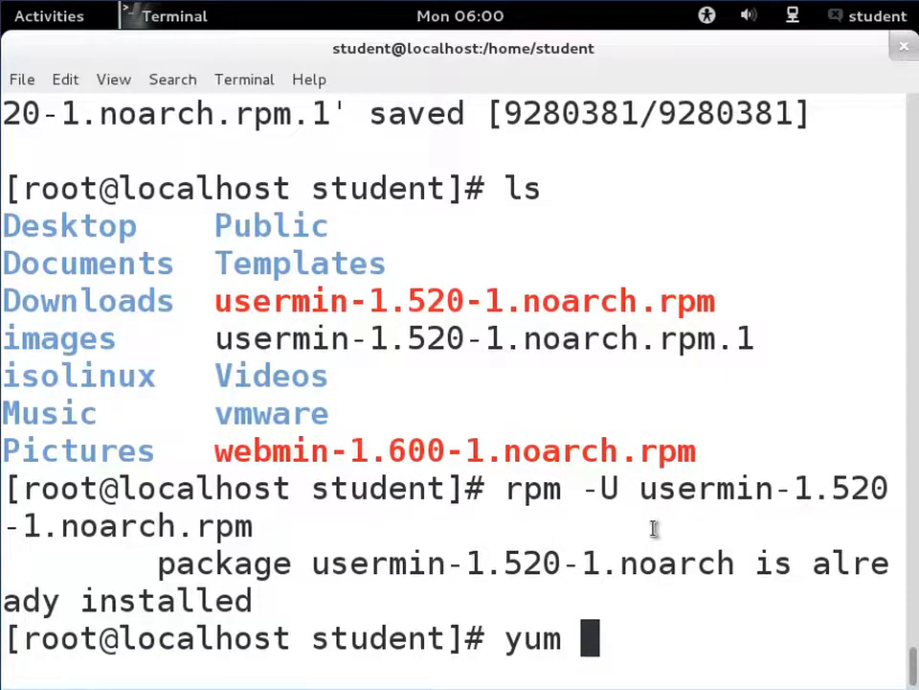
{"action": "type", "text": "instal"}
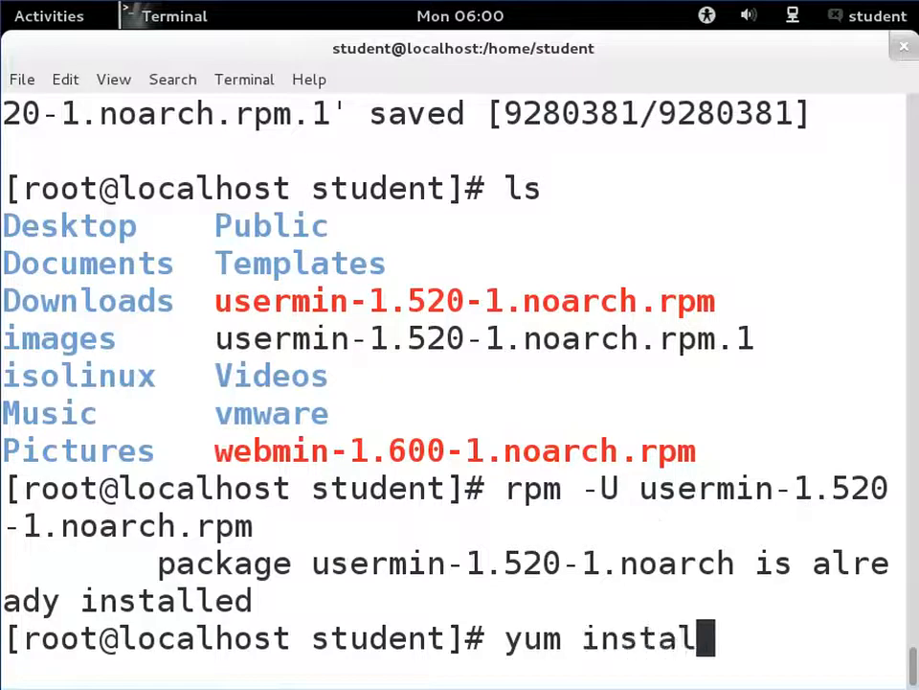
{"action": "key", "text": "BackSpace"}
{"action": "type", "text": "l "}
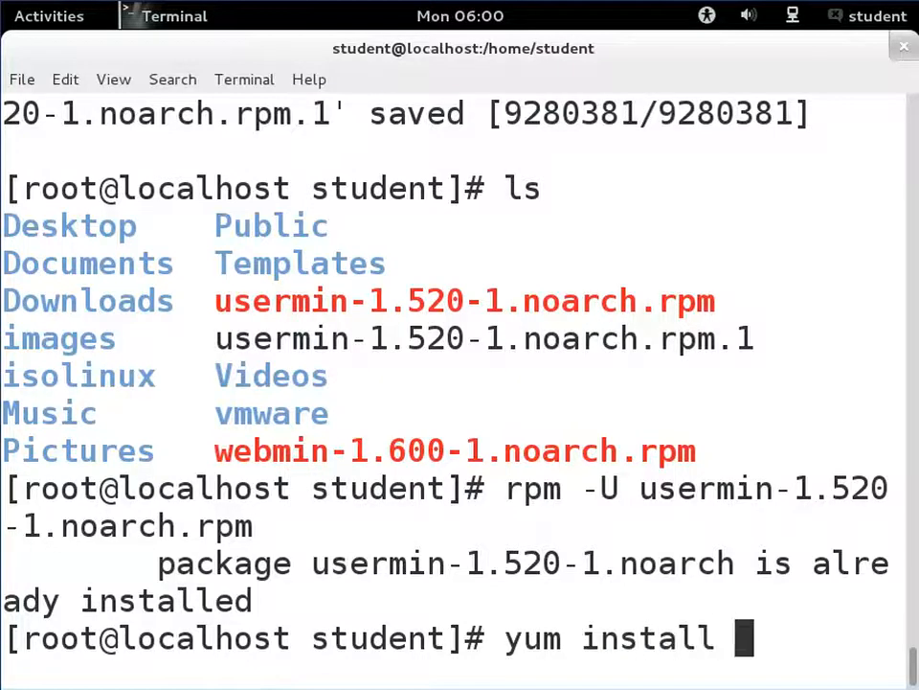
{"action": "type", "text": "-y "}
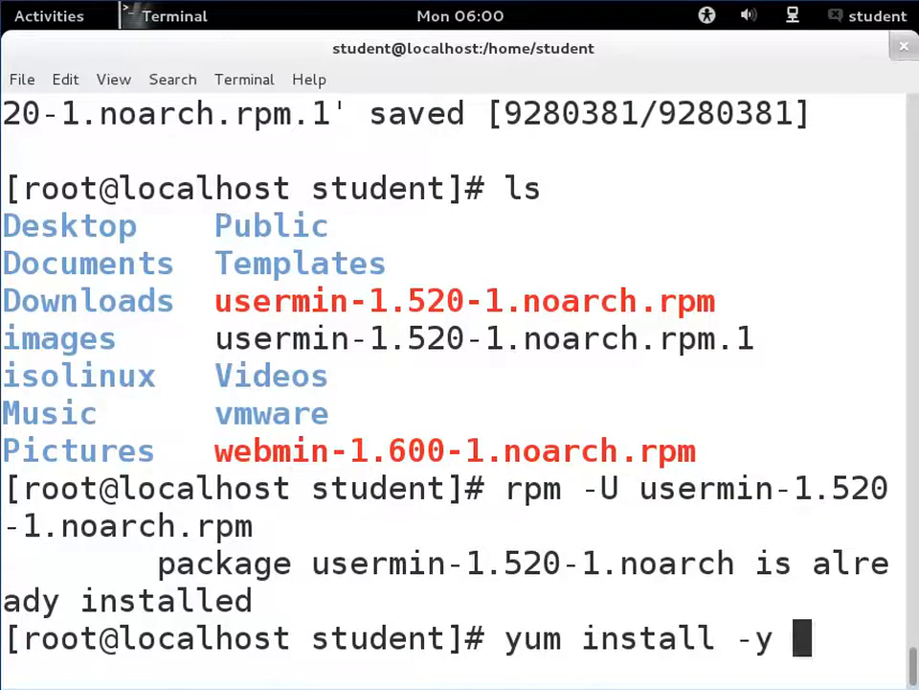
{"action": "type", "text": "bind"}
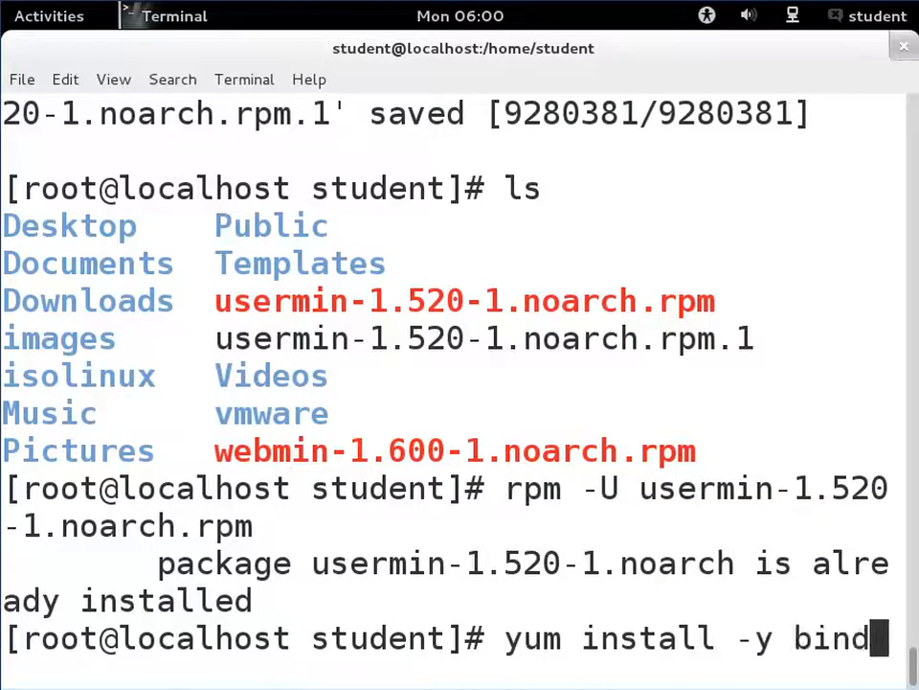
{"action": "key", "text": "Return"}
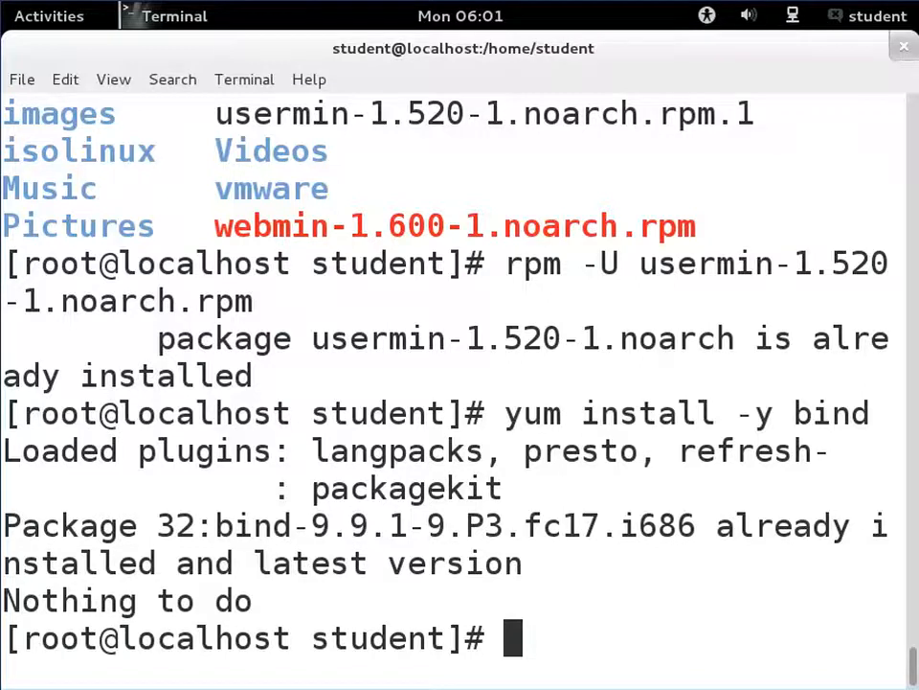
- Enable the DNS server at boot with systemctl enable named.service
{"action": "type", "text": "sys"}
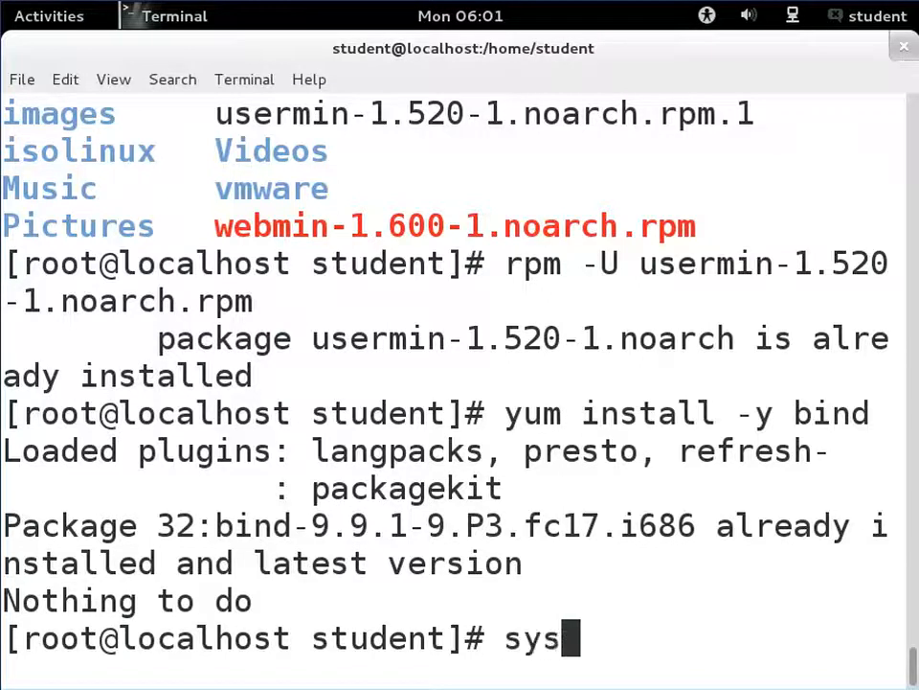
{"action": "type", "text": "temctl "}
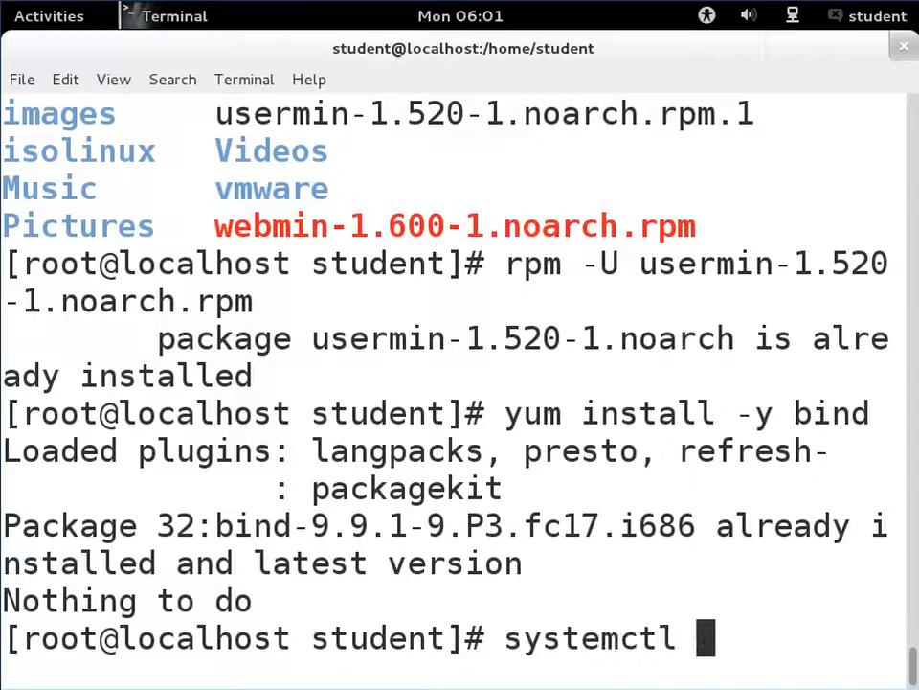
{"action": "type", "text": "enable named."}
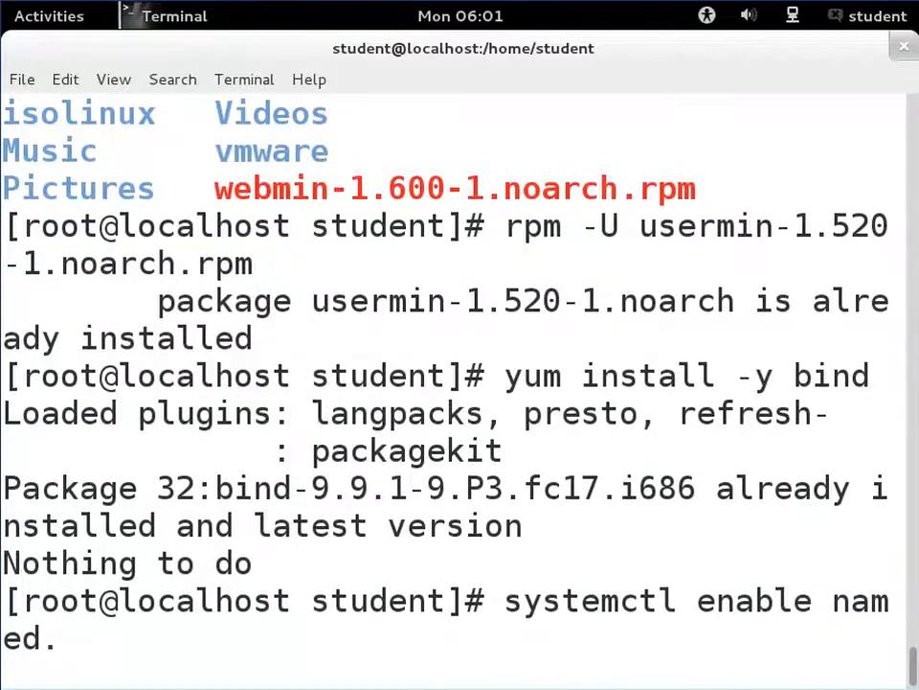
{"action": "type", "text": "service"}
{"action": "key", "text": "Return"}
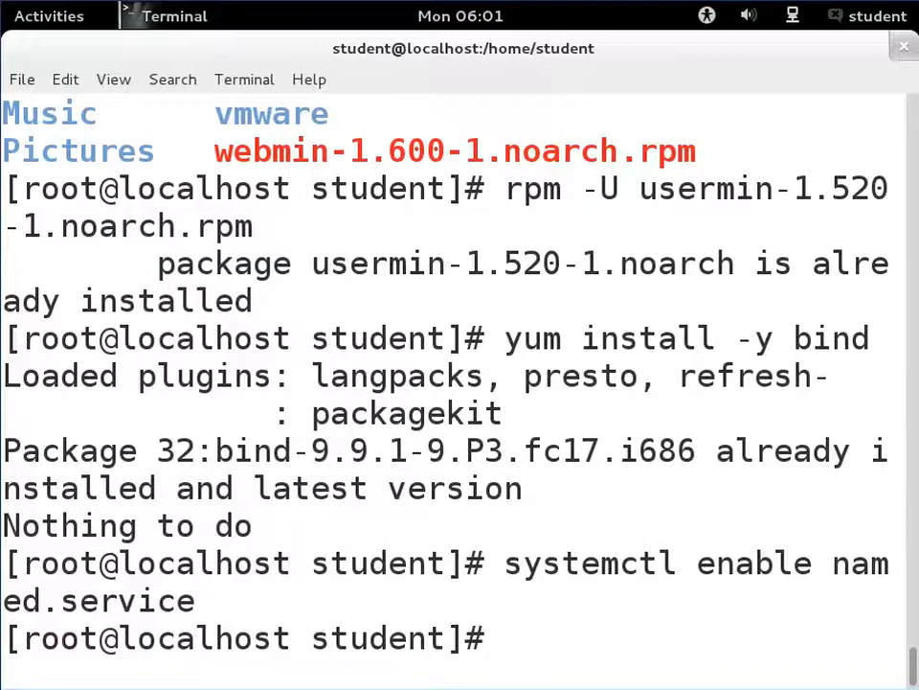
- Open /etc/resolv.conf in vim, examine its nameserver entries, and quit without saving
{"action": "type", "text": "vim /etc/"}
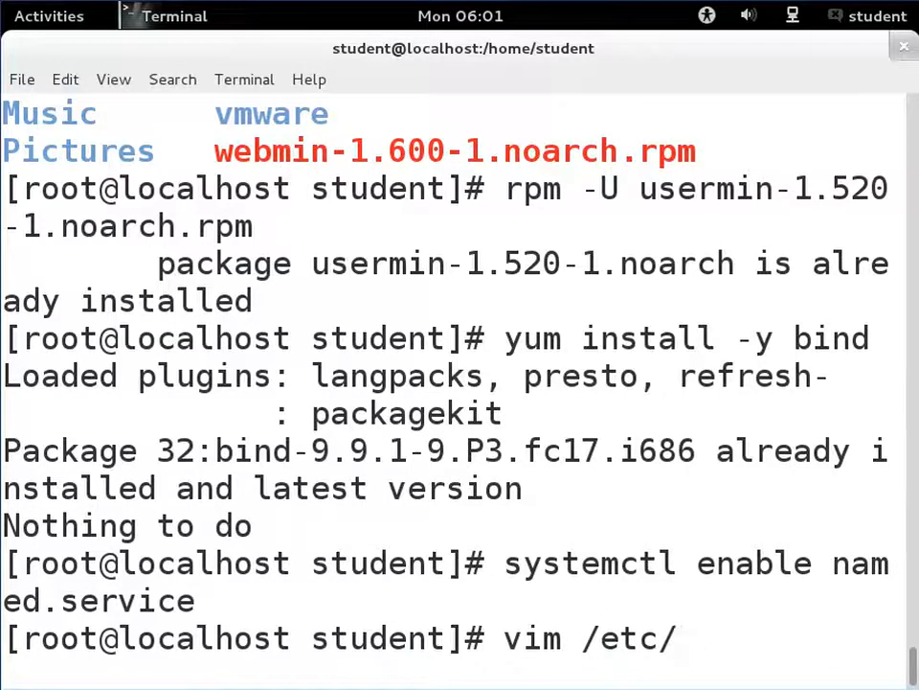
{"action": "type", "text": "resolv.conf"}
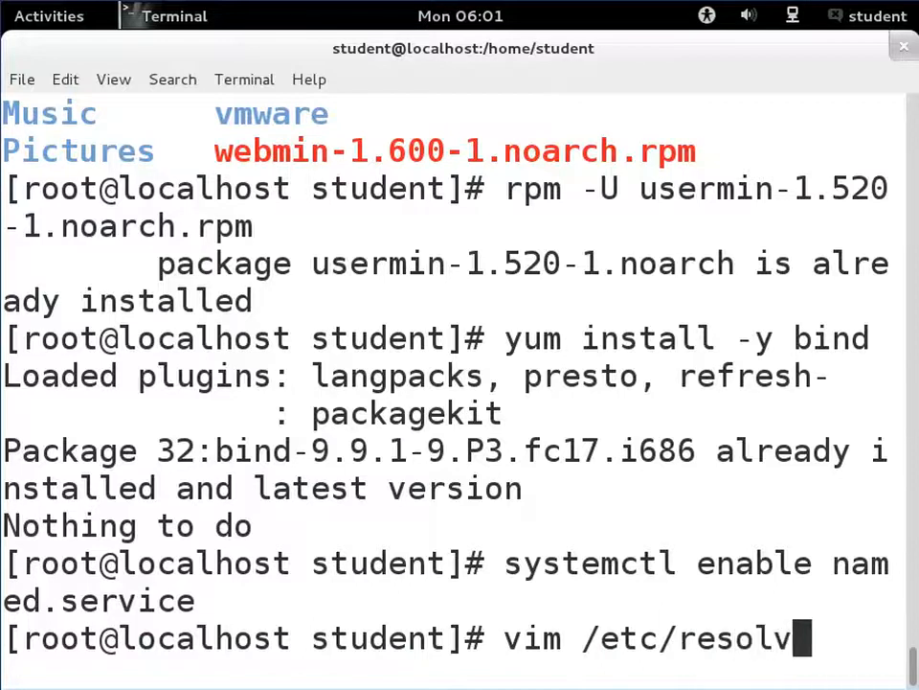
{"action": "key", "text": "Return"}
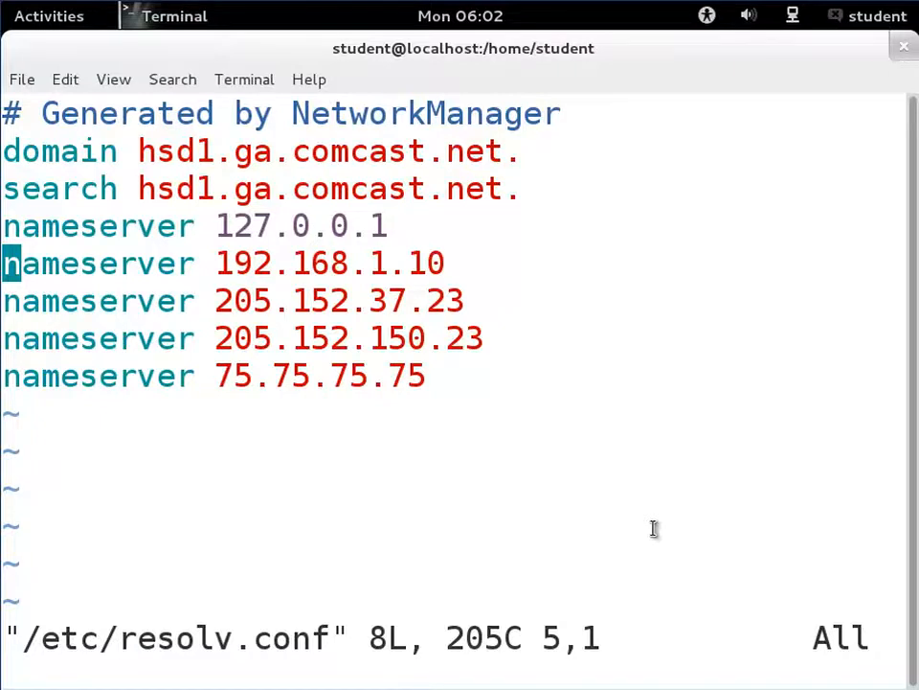
{"action": "key", "text": "Up"}
{"action": "key", "text": "Down"}
{"action": "key", "text": "Down"}
{"action": "key", "text": "Up"}
{"action": "key", "text": "Up"}
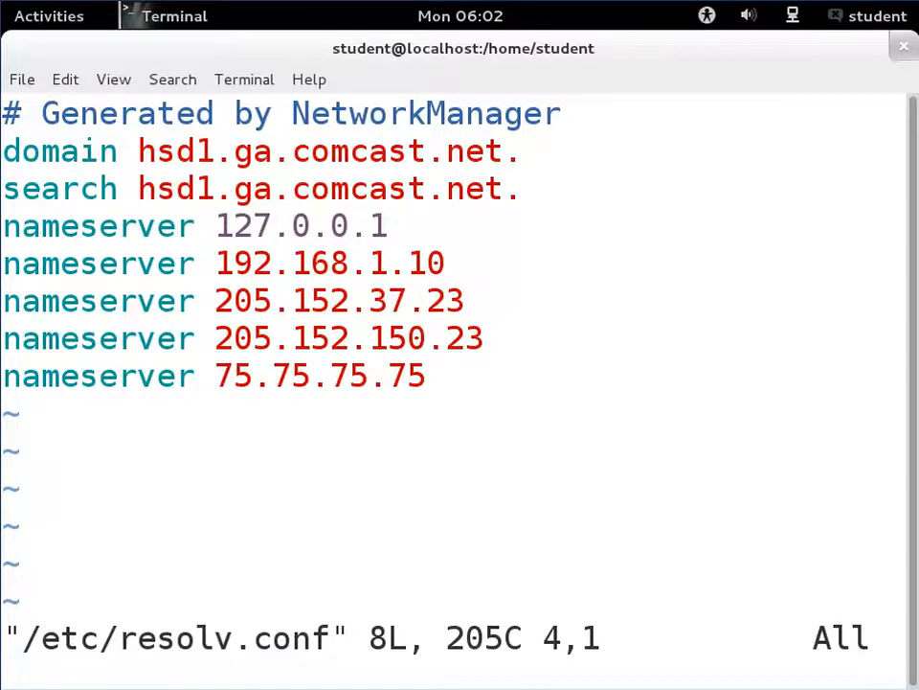
{"action": "key", "text": "Down"}
{"action": "key", "text": "Down"}
{"action": "key", "text": "Down"}
{"action": "key", "text": "Down"}
{"action": "key", "text": "Up"}
{"action": "key", "text": "Up"}
{"action": "key", "text": "Up"}
{"action": "key", "text": "Up"}
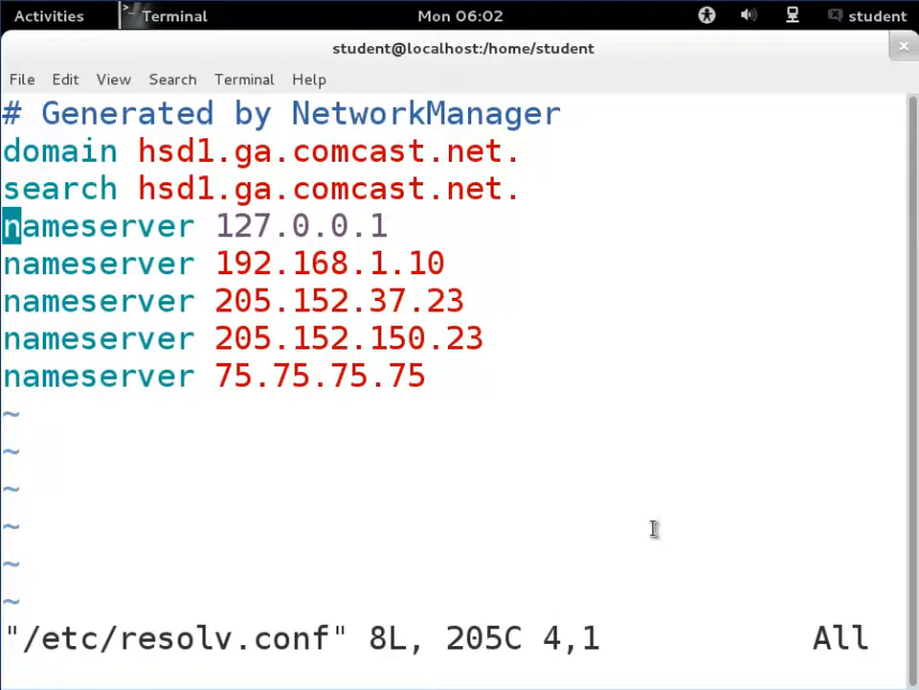
{"action": "type", "text": ":q"}
{"action": "key", "text": "Return"}
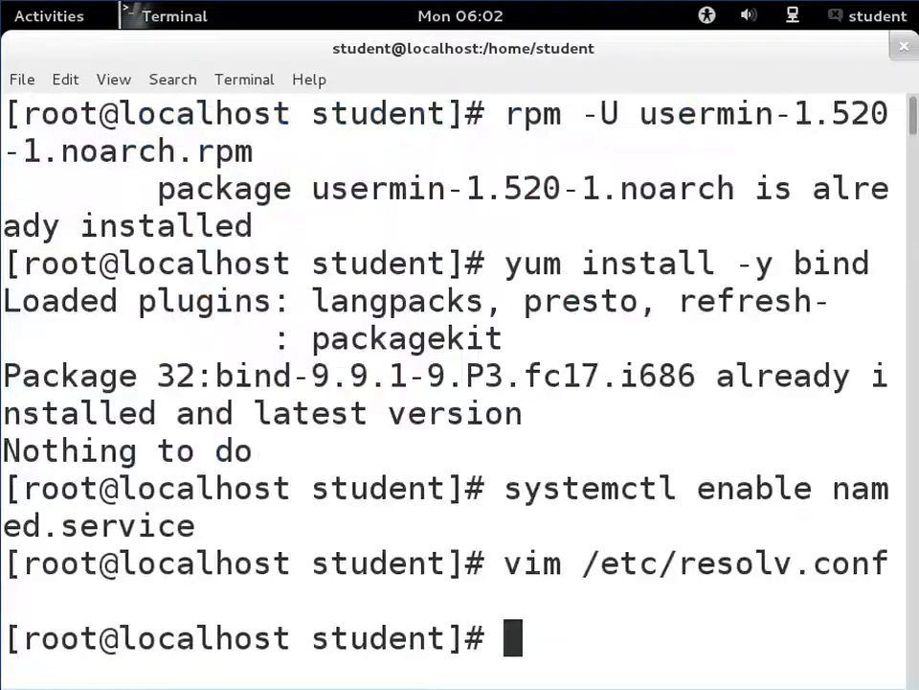
- Run ifconfig, shrink the terminal text size twice, and rerun ifconfig to view the network interfaces
{"action": "type", "text": "ifconfig"}
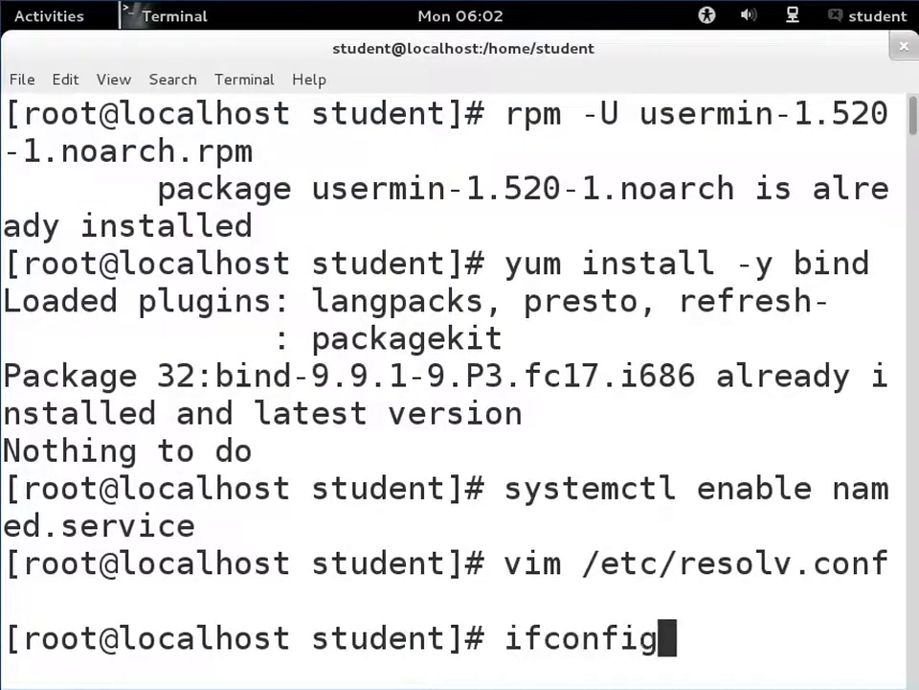
{"action": "key", "text": "Return"}
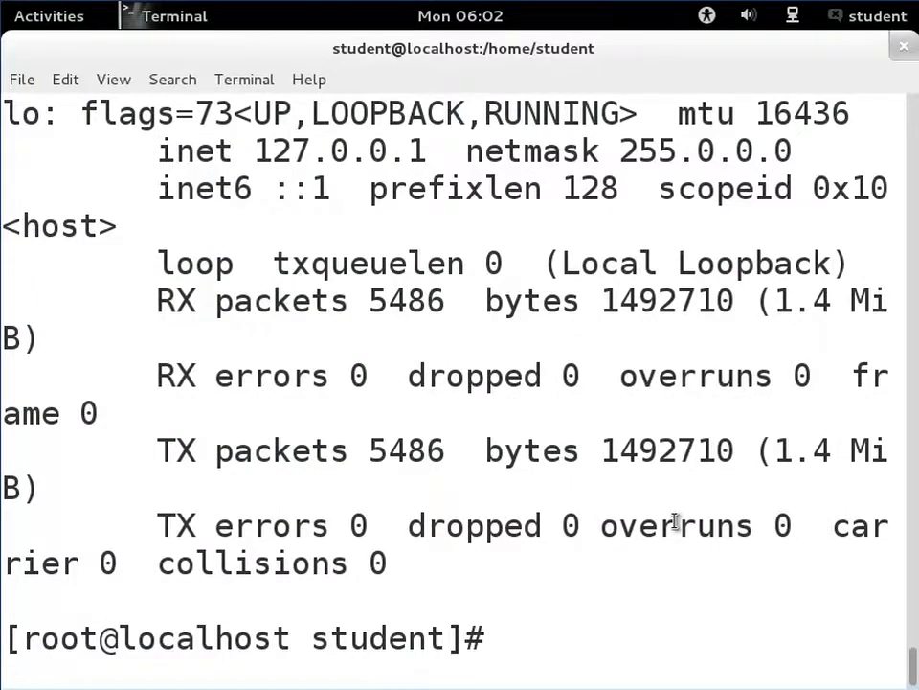
{"action": "key", "text": "ctrl+minus"}
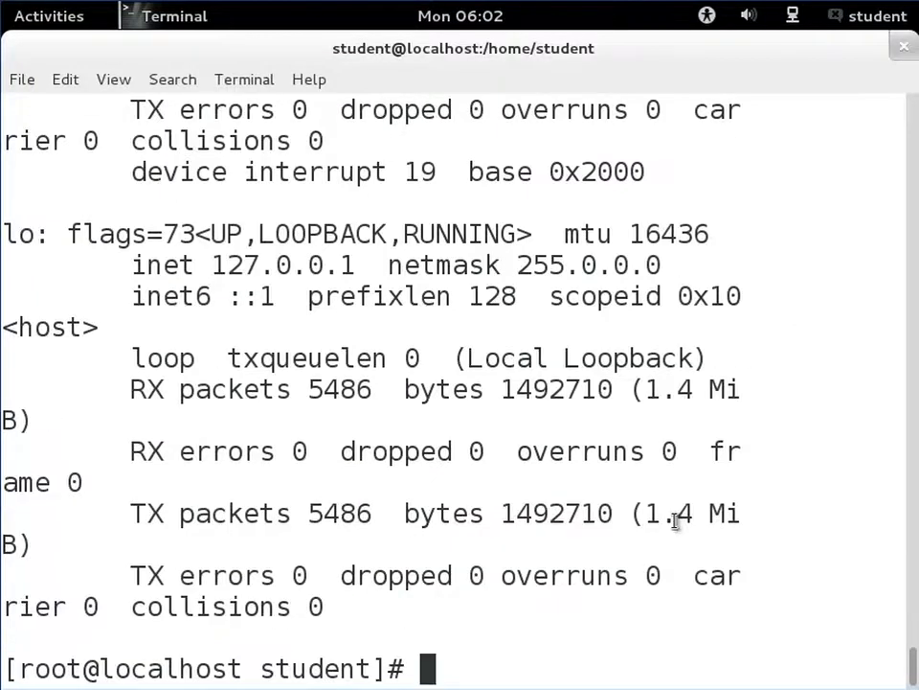
{"action": "key", "text": "ctrl+minus"}
{"action": "key", "text": "Up"}
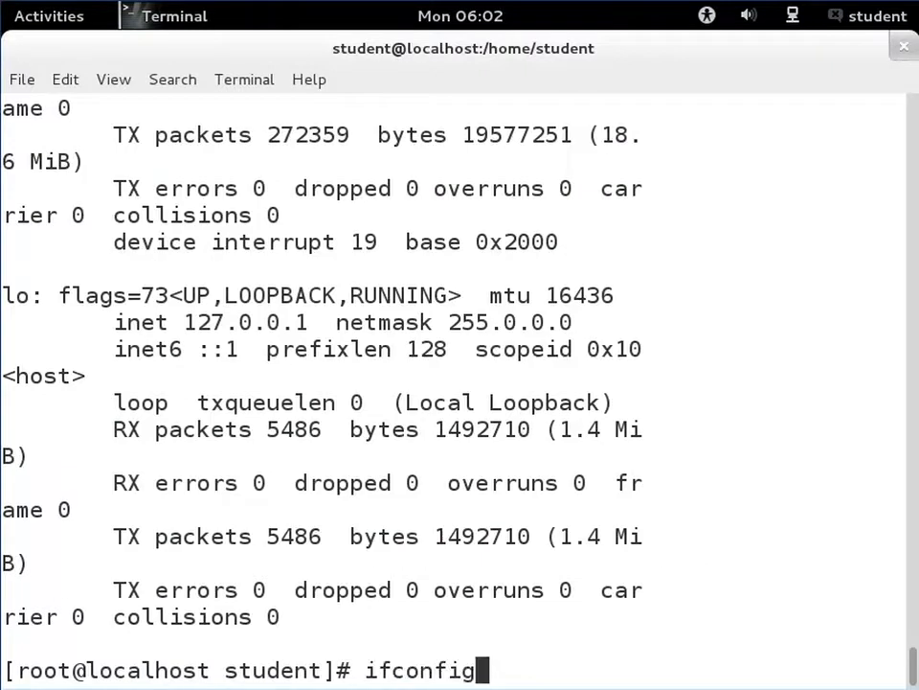
{"action": "key", "text": "Return"}
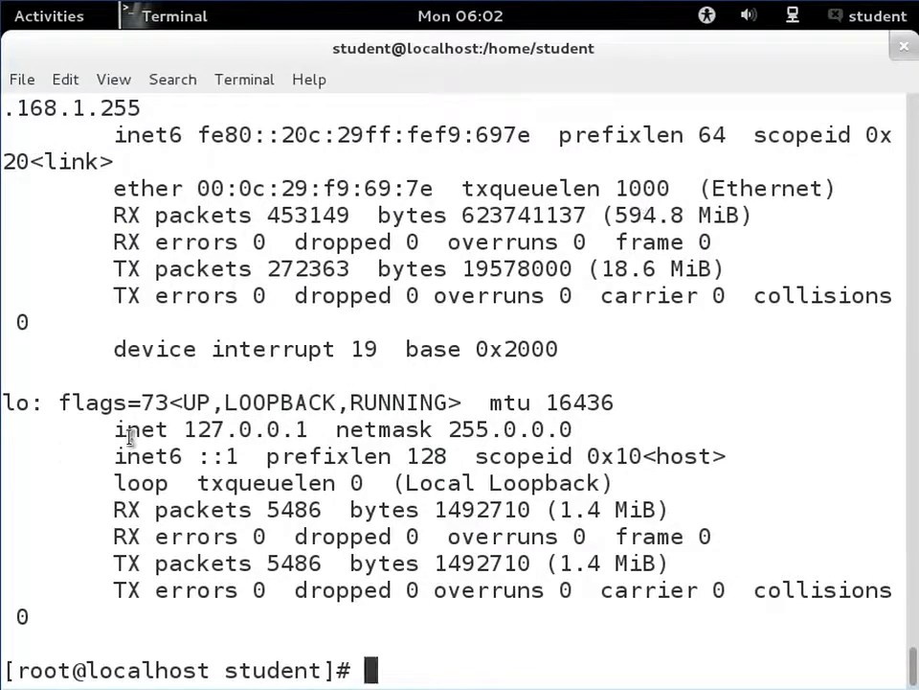
- Highlight and examine the IPv4 and IPv6 addresses of the loopback and eth0 interfaces in the ifconfig output
{"action": "left_click_drag", "start_coordinate": [184, 431], "coordinate": [320, 433]}
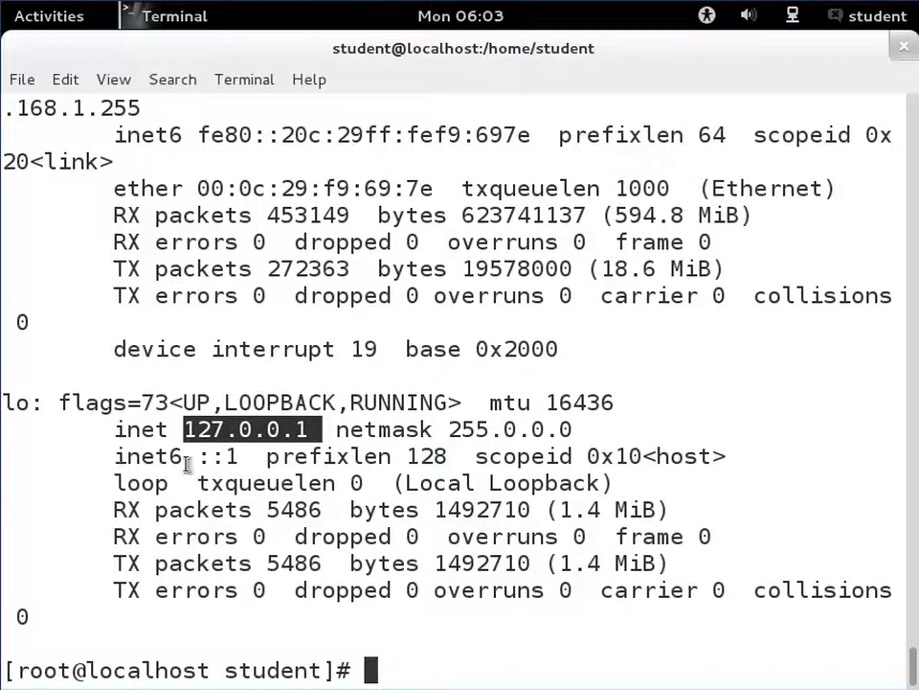
{"action": "left_click_drag", "start_coordinate": [238, 459], "coordinate": [203, 457]}
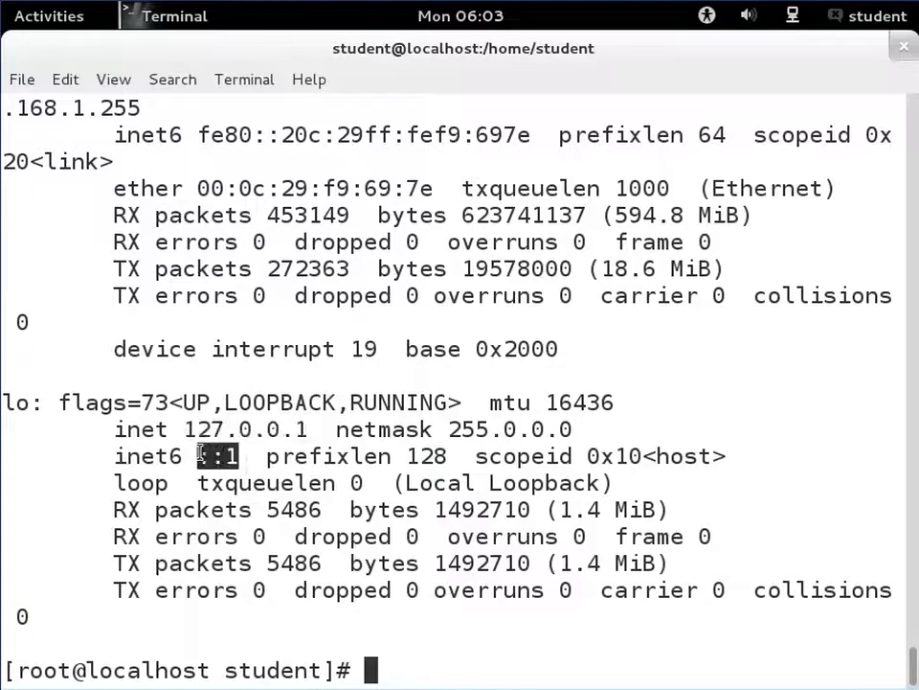
{"action": "left_click", "coordinate": [204, 450]}
{"action": "scroll", "coordinate": [224, 421], "scroll_direction": "up", "scroll_amount": 2}
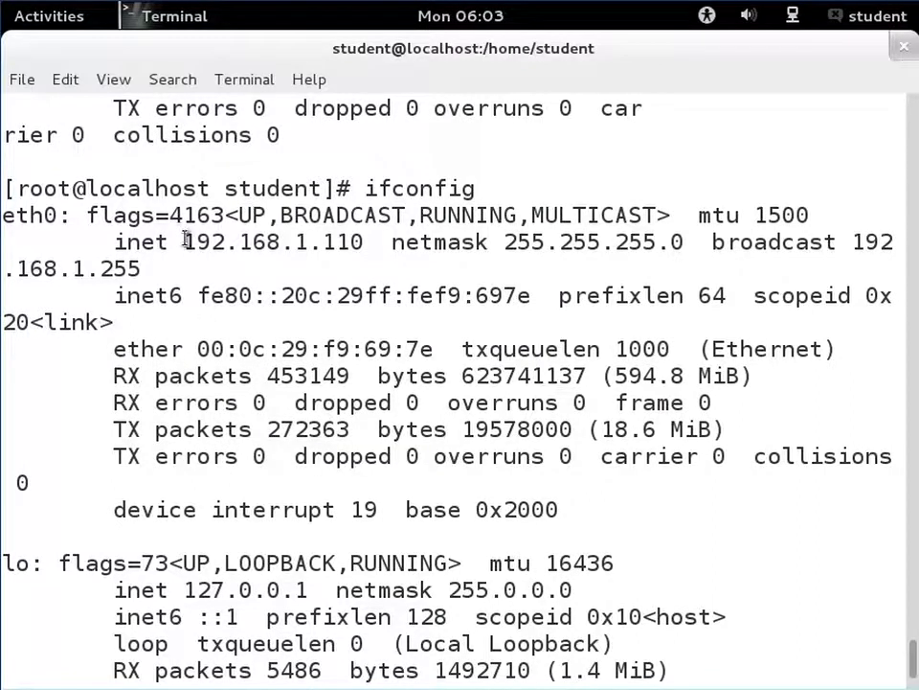
{"action": "left_click_drag", "start_coordinate": [187, 241], "coordinate": [357, 247]}
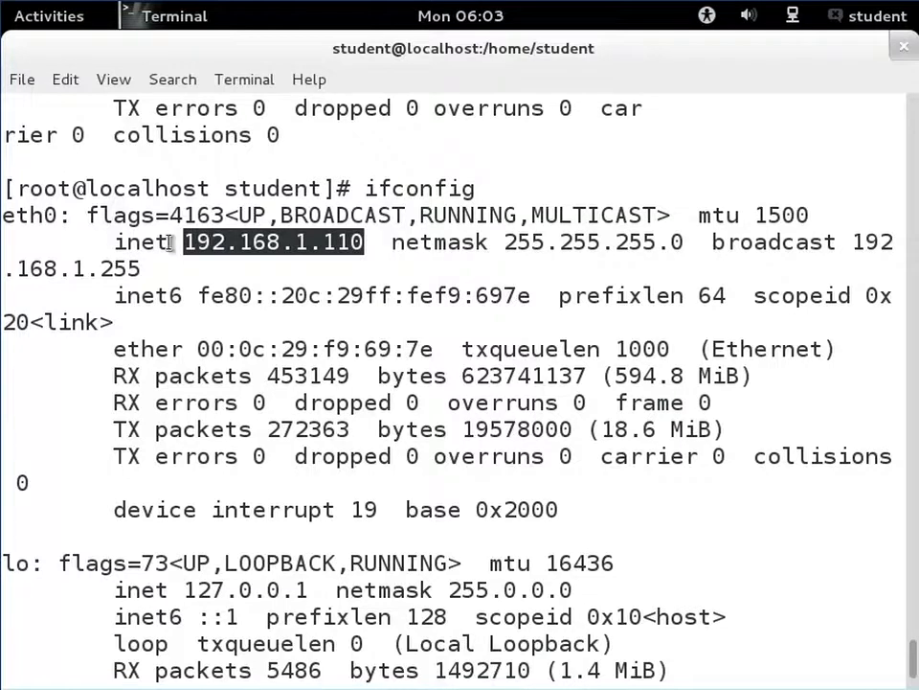
{"action": "left_click", "coordinate": [227, 255]}
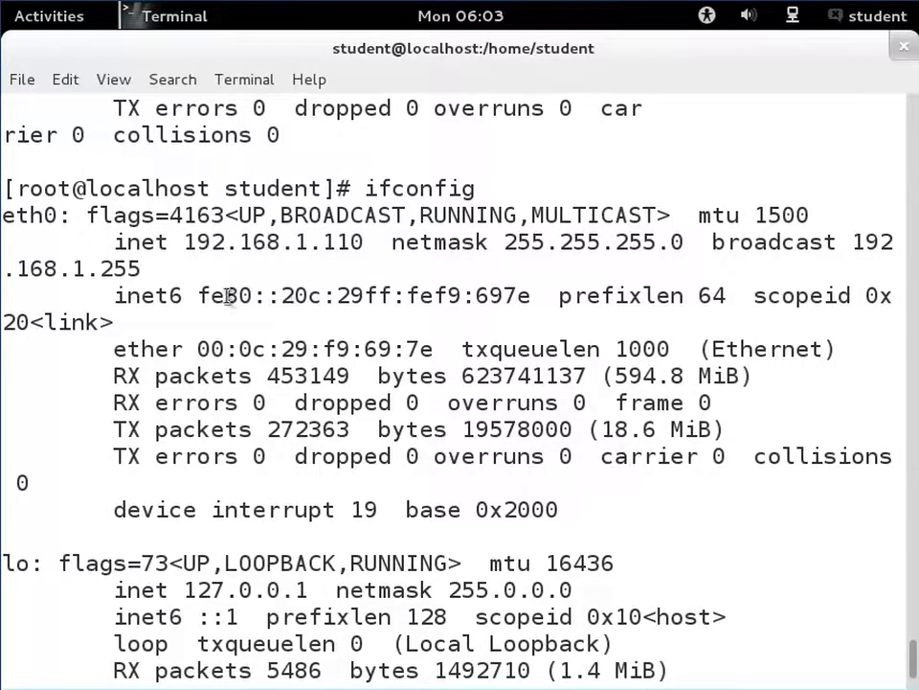
{"action": "left_click_drag", "start_coordinate": [197, 293], "coordinate": [533, 305]}
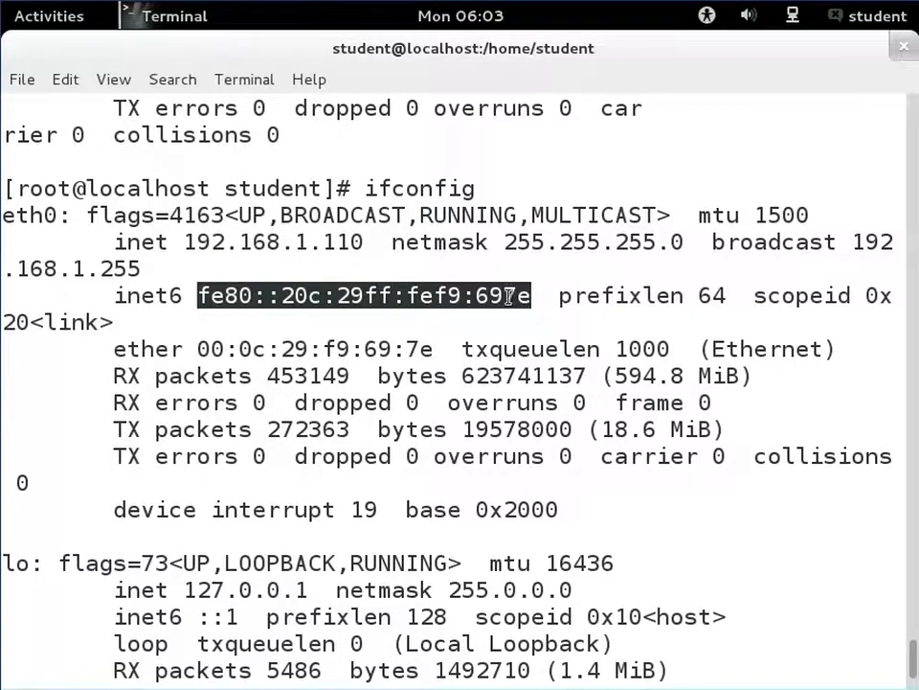
{"action": "left_click", "coordinate": [223, 254]}
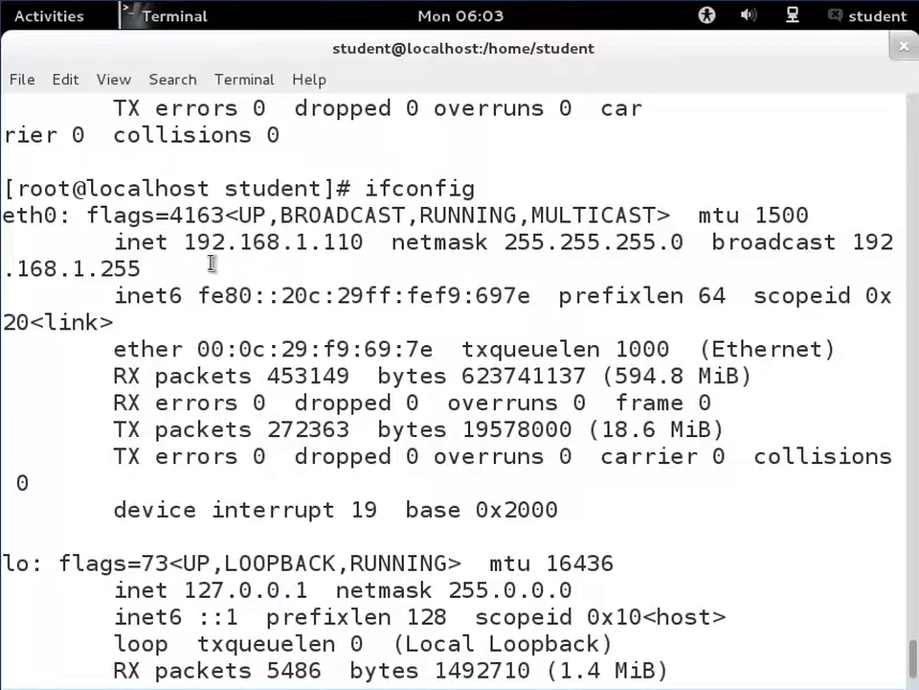
{"action": "scroll", "coordinate": [212, 267], "scroll_direction": "down", "scroll_amount": 2}
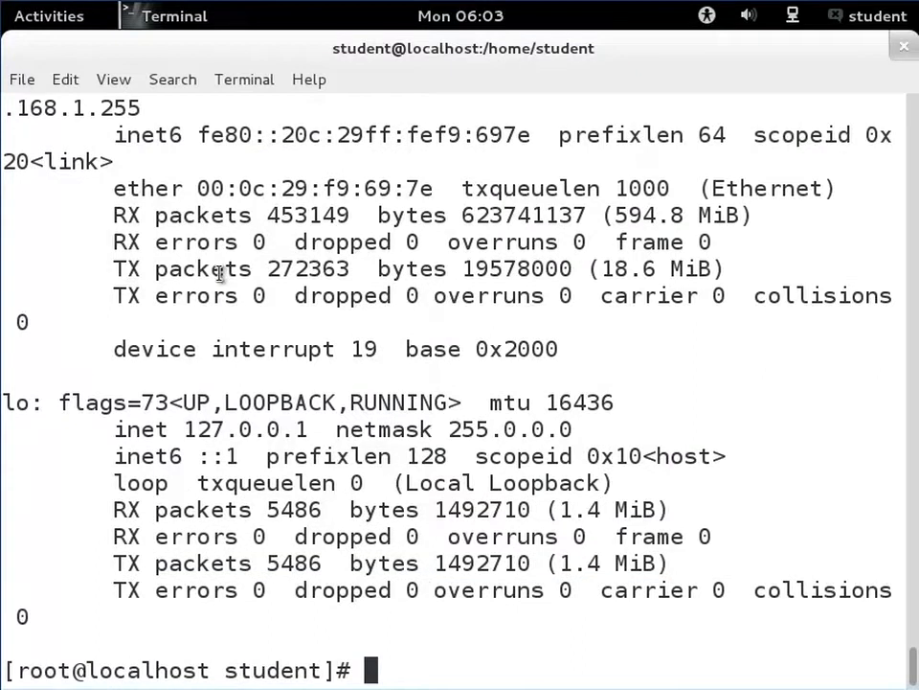
- Reopen /etc/resolv.conf in vim and highlight every nameserver entry
{"action": "key", "text": "Up"}
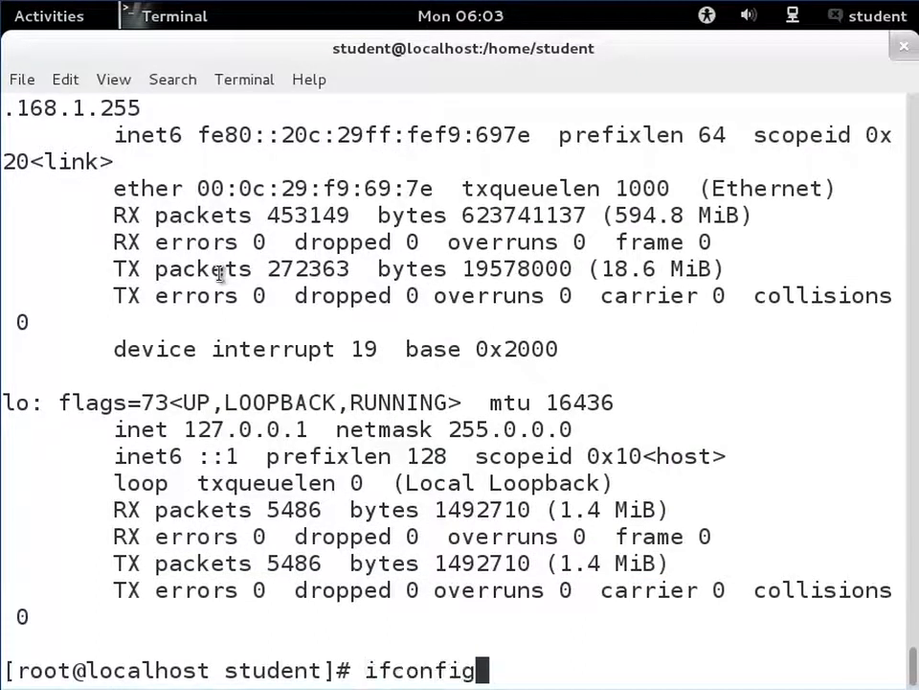
{"action": "key", "text": "Up"}
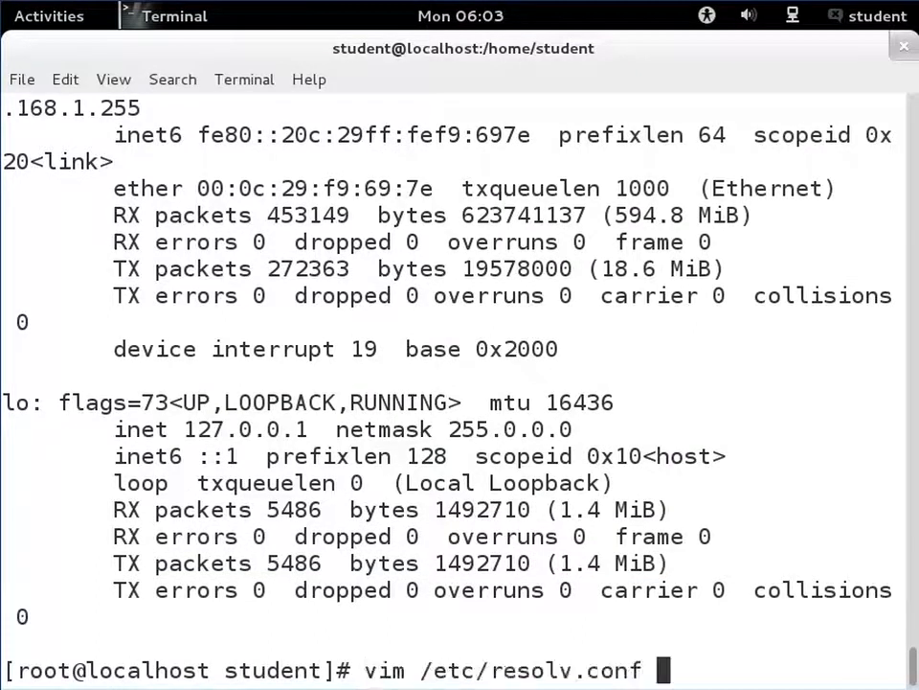
{"action": "key", "text": "Return"}
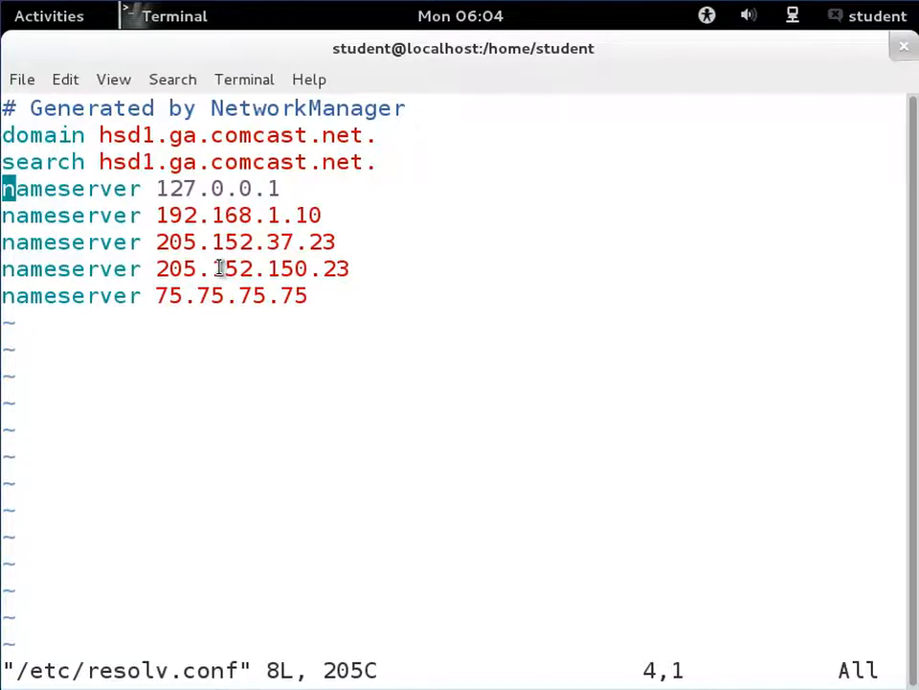
{"action": "key", "text": "j"}
{"action": "key", "text": "j"}
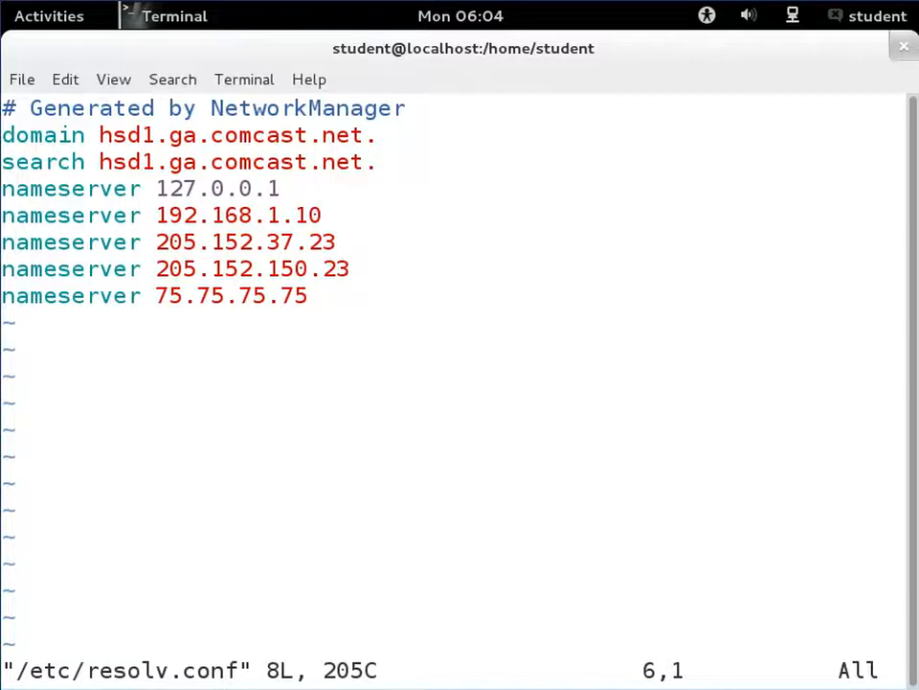
{"action": "key", "text": "numbersign"}
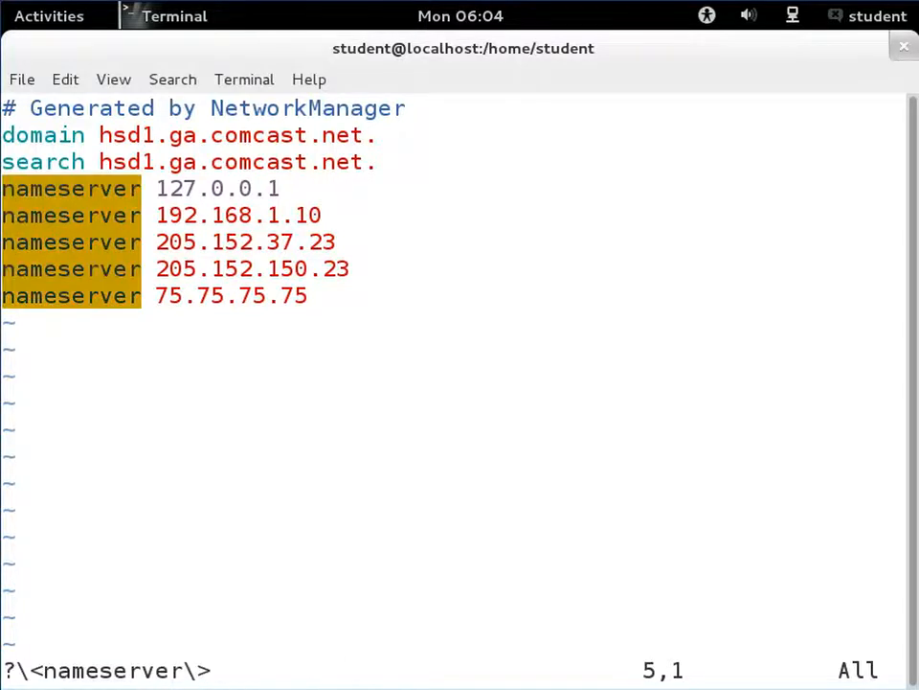
- Comment out the last three nameserver lines in insert mode
{"action": "key", "text": "i"}
{"action": "key", "text": "Down"}
{"action": "type", "text": "#"}
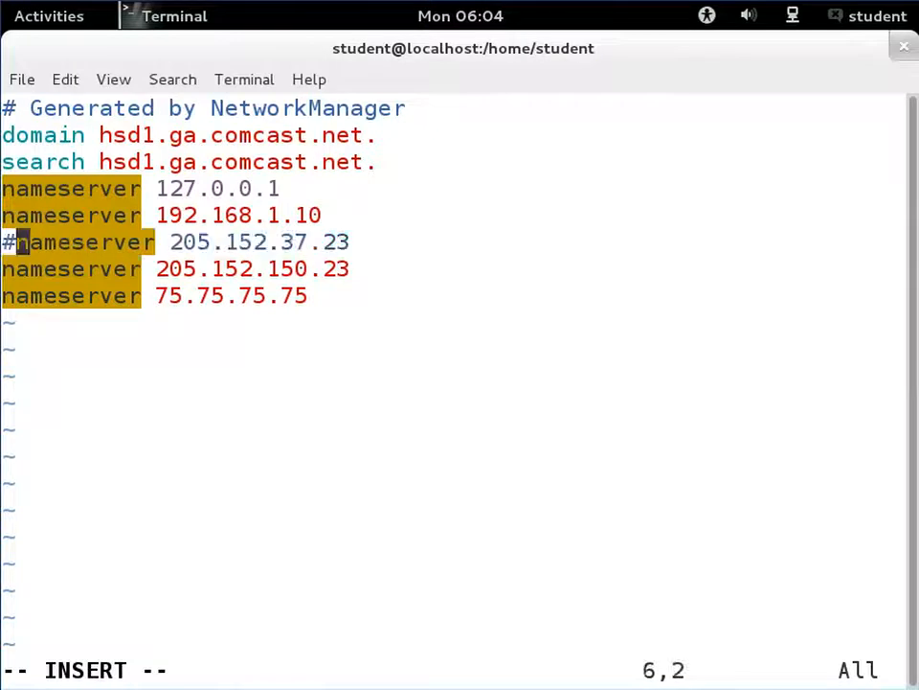
{"action": "key", "text": "Left"}
{"action": "key", "text": "Down"}
{"action": "type", "text": "#"}
{"action": "key", "text": "Left"}
{"action": "key", "text": "Down"}
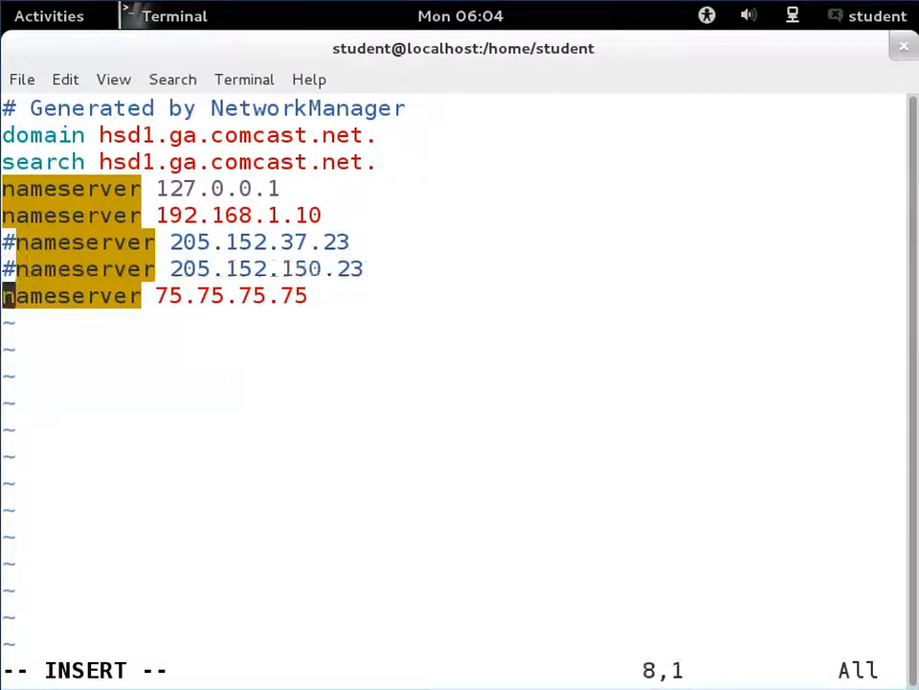
{"action": "type", "text": "#"}
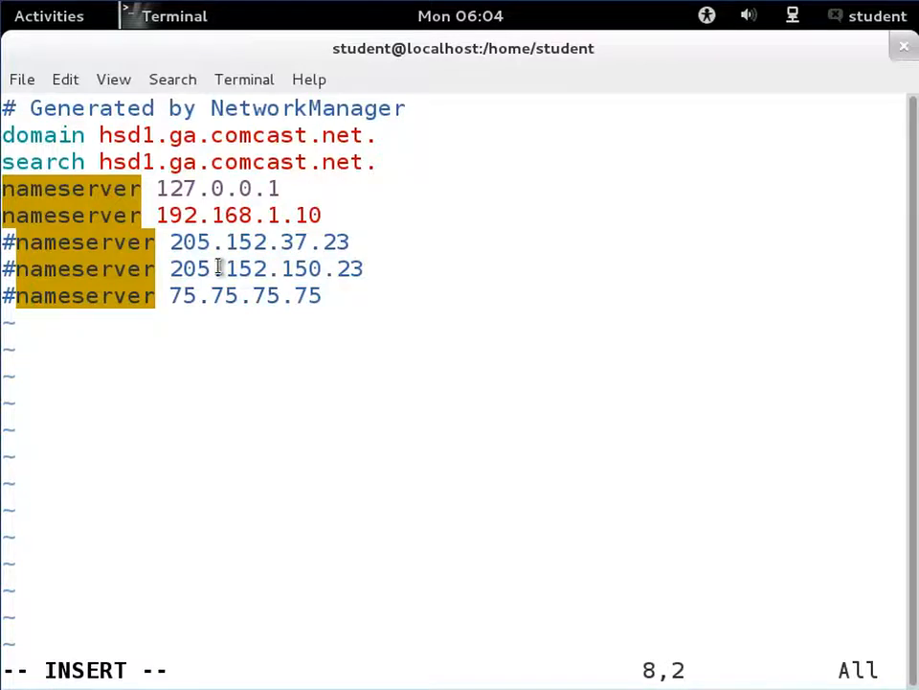
- Remove the comment marks from those three nameserver lines
{"action": "key", "text": "BackSpace"}
{"action": "key", "text": "Up"}
{"action": "key", "text": "Right"}
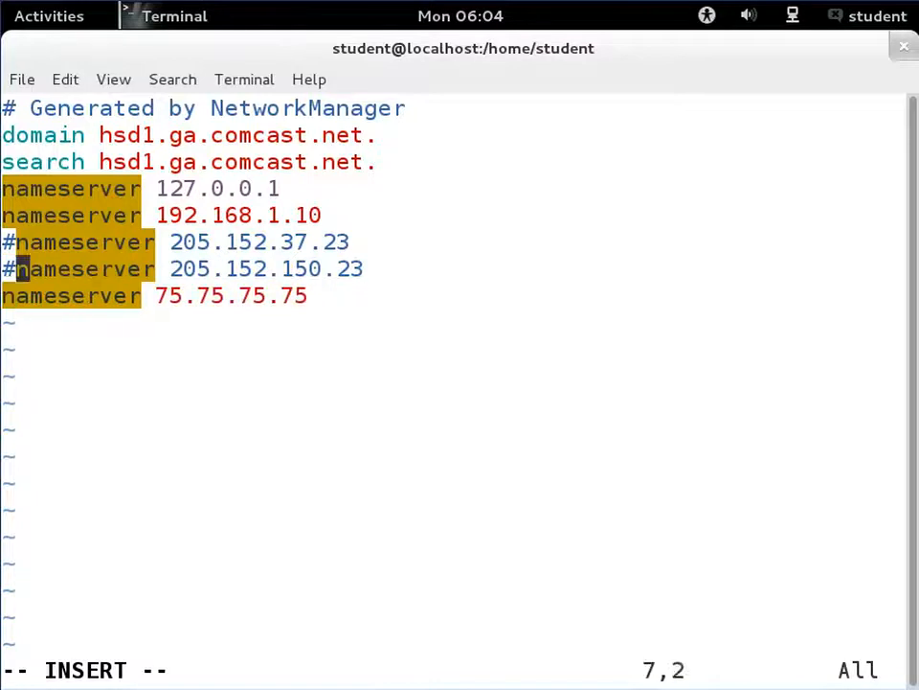
{"action": "key", "text": "BackSpace"}
{"action": "key", "text": "Up"}
{"action": "key", "text": "Right"}
{"action": "key", "text": "BackSpace"}
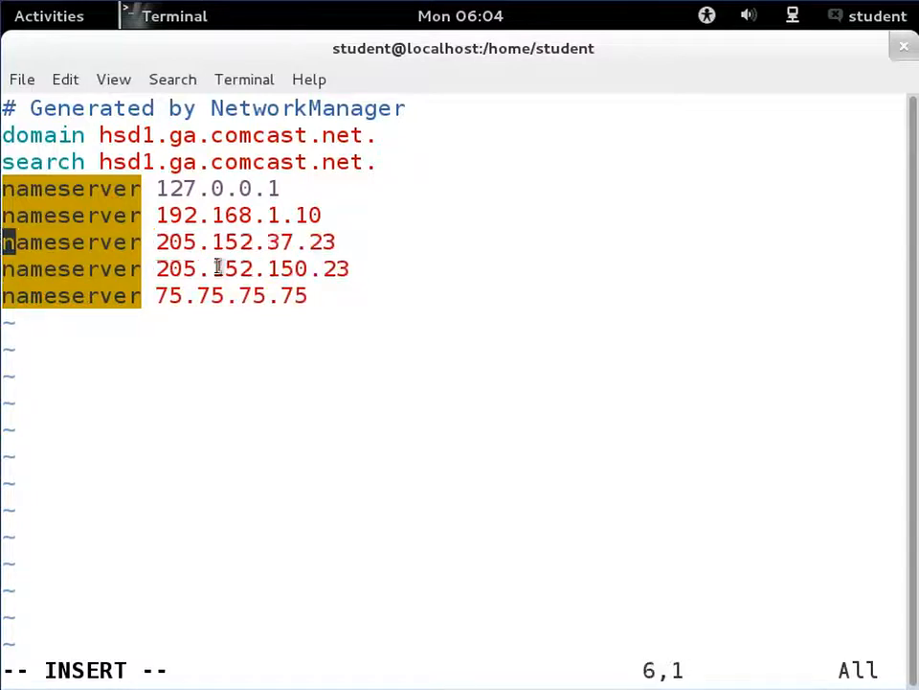
- Move through the nameserver lines, examining the 127.0.0.1 and 192.168.1.10 entries
{"action": "key", "text": "Down"}
{"action": "key", "text": "Down"}
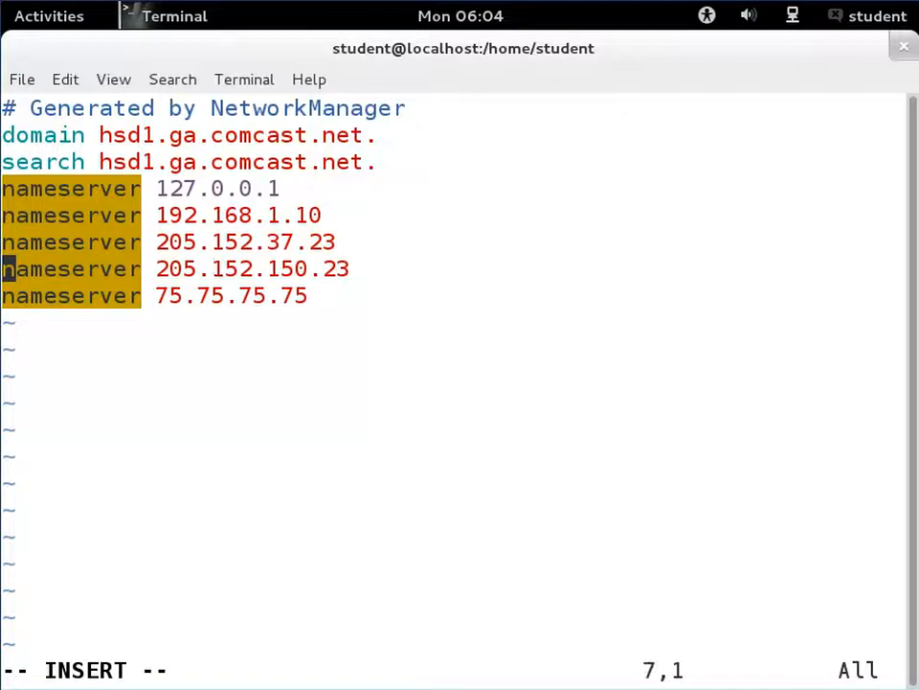
{"action": "key", "text": "Up"}
{"action": "key", "text": "Up"}
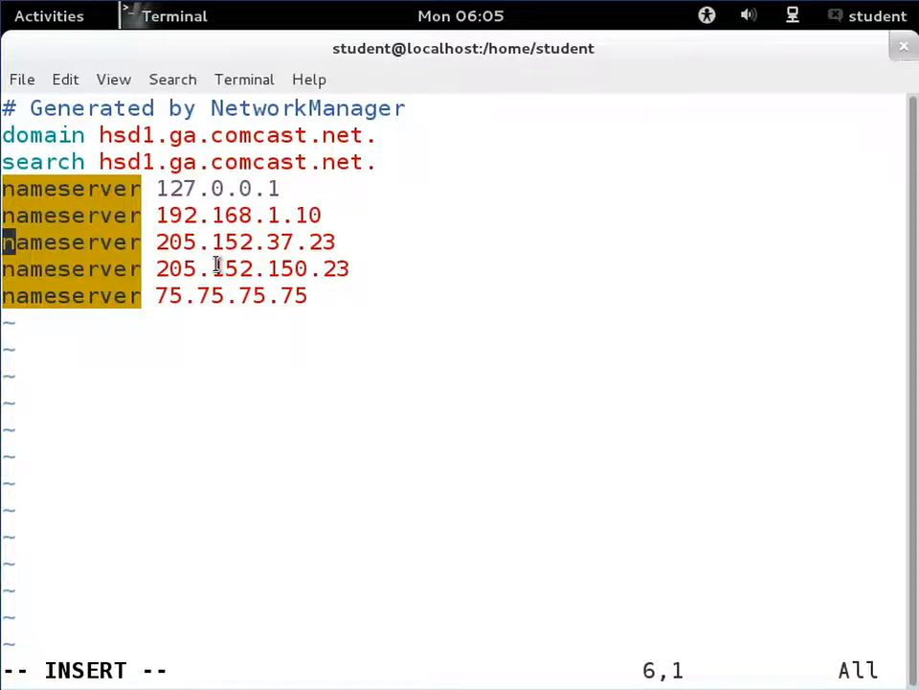
{"action": "key", "text": "Up"}
{"action": "key", "text": "Up"}
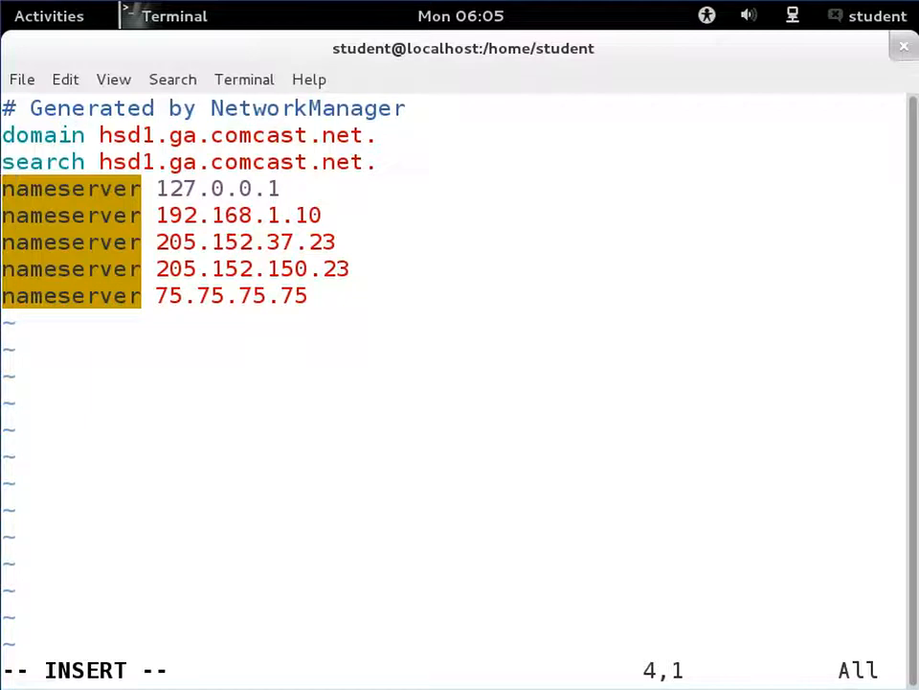
{"action": "key", "text": "Right"}
{"action": "key", "text": "Right"}
{"action": "key", "text": "Right"}
{"action": "key", "text": "Right"}
{"action": "key", "text": "Right"}
{"action": "key", "text": "Right"}
{"action": "key", "text": "Right"}
{"action": "key", "text": "Right"}
{"action": "key", "text": "Right"}
{"action": "key", "text": "Right"}
{"action": "key", "text": "Right"}
{"action": "key", "text": "Right"}
{"action": "key", "text": "Left"}
{"action": "key", "text": "Left"}
{"action": "key", "text": "Left"}
{"action": "key", "text": "Right"}
{"action": "key", "text": "Right"}
{"action": "key", "text": "Right"}
{"action": "key", "text": "Right"}
{"action": "key", "text": "Right"}
{"action": "key", "text": "Right"}
{"action": "key", "text": "Right"}
{"action": "key", "text": "Right"}
{"action": "key", "text": "Down"}
{"action": "key", "text": "Left"}
{"action": "key", "text": "Left"}
{"action": "key", "text": "Left"}
{"action": "key", "text": "Left"}
{"action": "key", "text": "Left"}
{"action": "key", "text": "Left"}
{"action": "key", "text": "Left"}
{"action": "key", "text": "Left"}
{"action": "key", "text": "Left"}
{"action": "key", "text": "Left"}
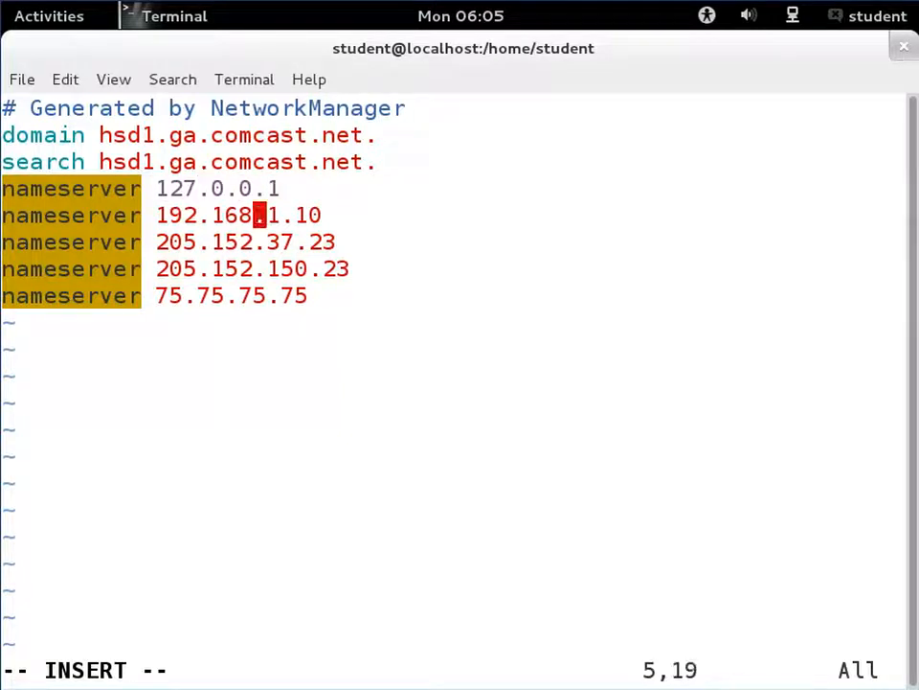
{"action": "key", "text": "Right"}
{"action": "key", "text": "Right"}
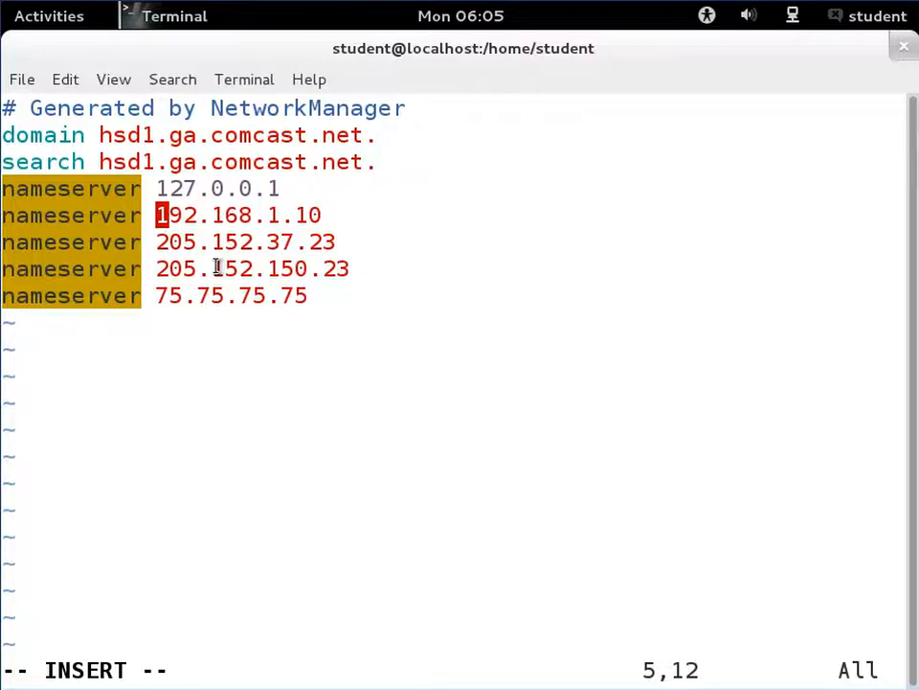
- Leave insert mode and save and quit /etc/resolv.conf
{"action": "key", "text": "Escape"}
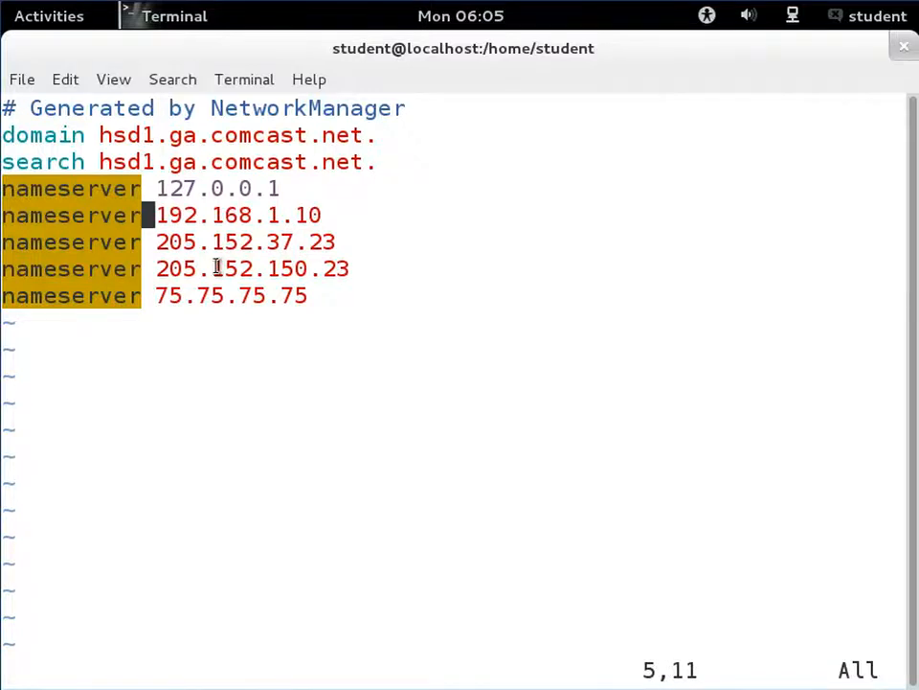
{"action": "key", "text": "shift+z"}
{"action": "key", "text": "shift+z"}
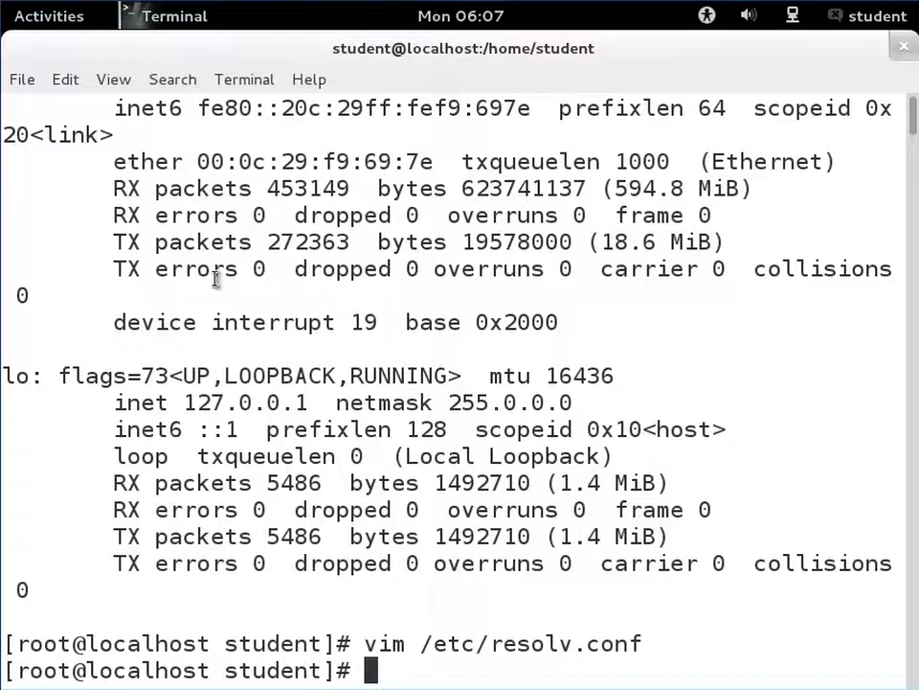
{"action": "left_click", "coordinate": [55, 15]}
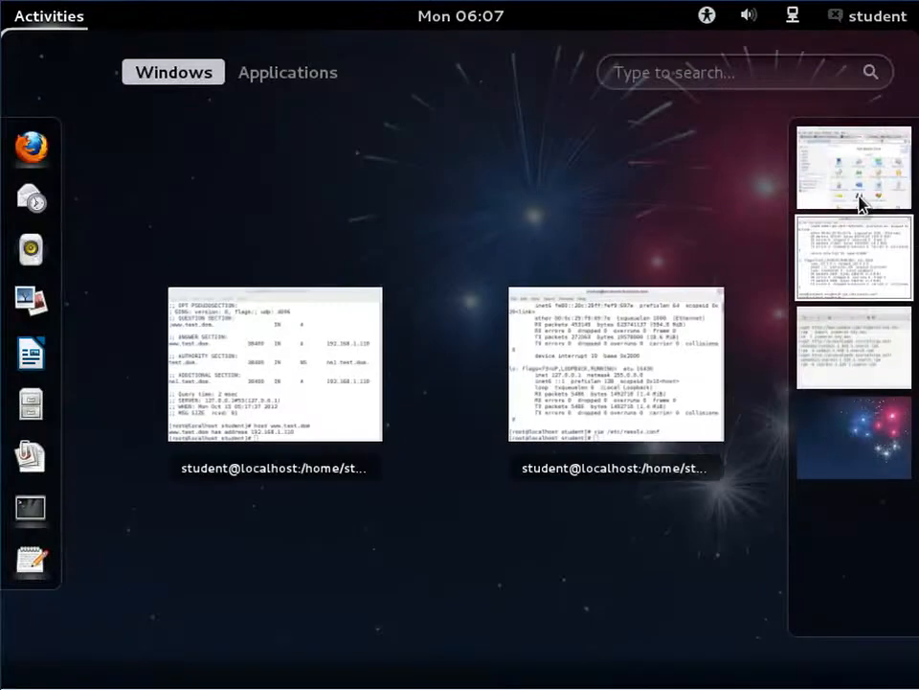
{"action": "left_click", "coordinate": [873, 174]}
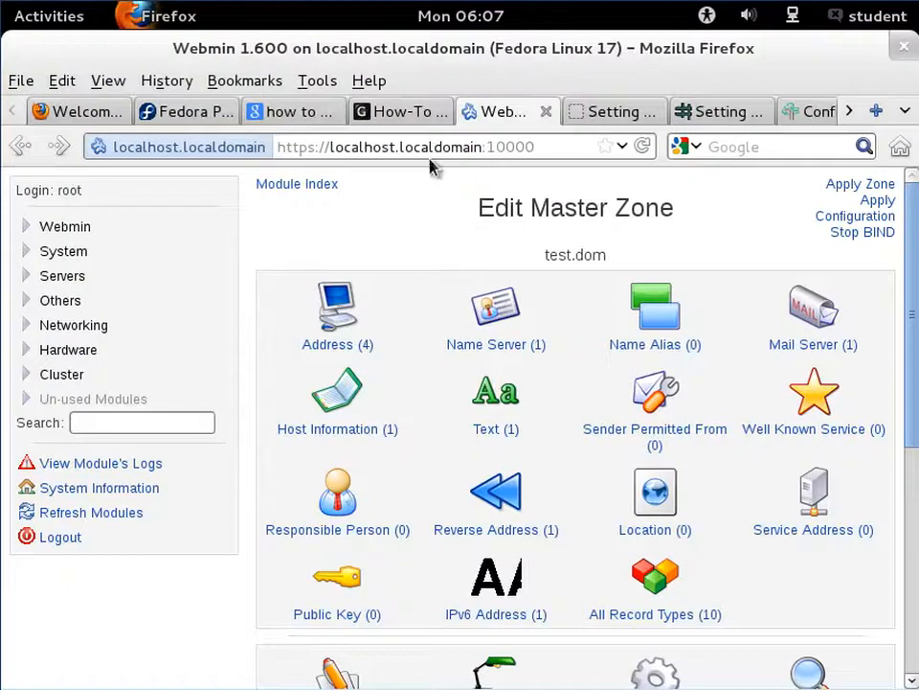
{"action": "triple_click", "coordinate": [550, 148]}
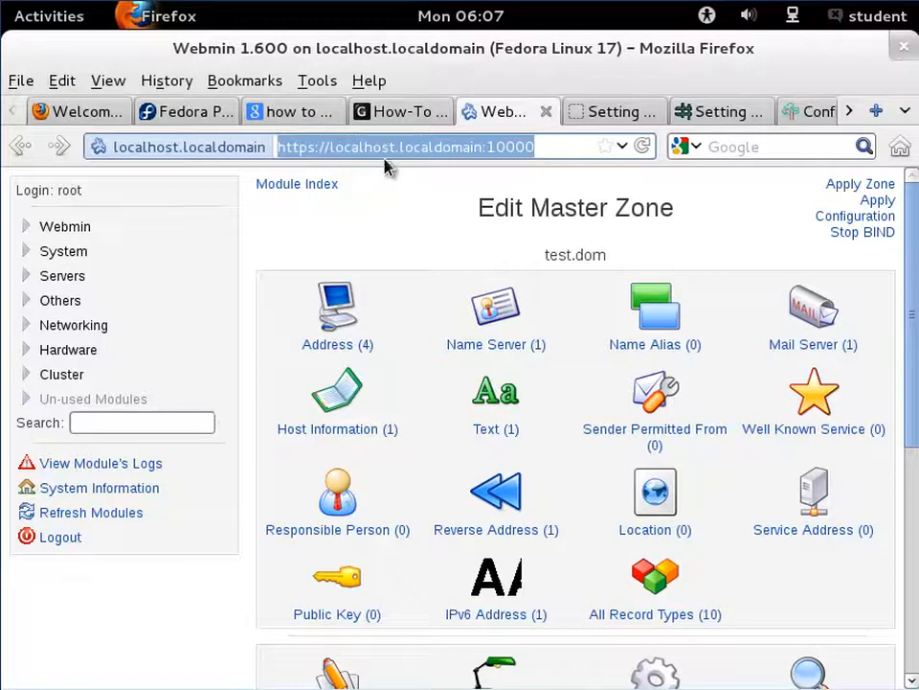
{"action": "left_click", "coordinate": [537, 148]}
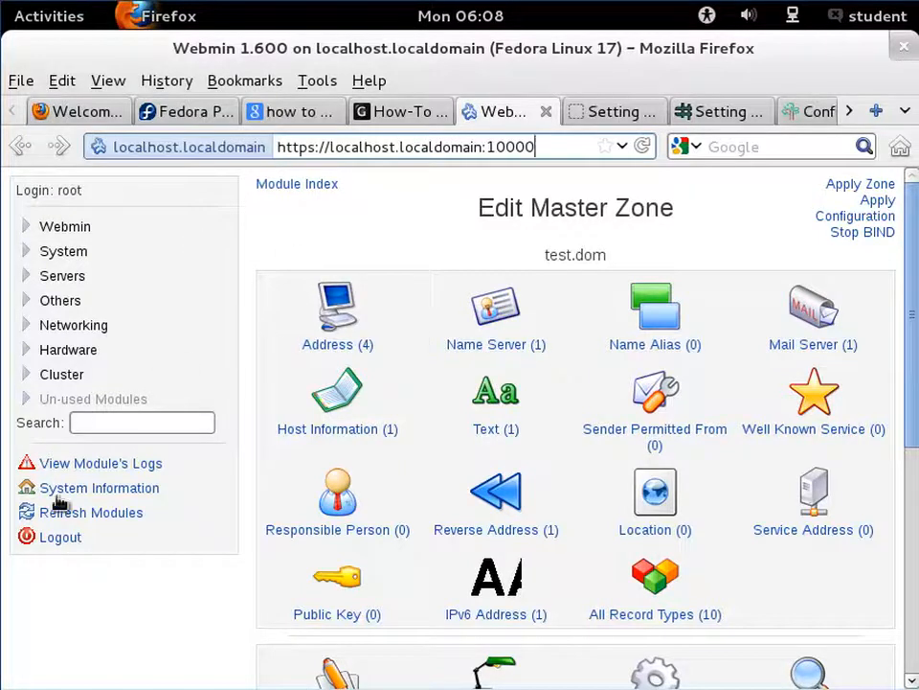
- Log out of Webmin and log back in as root with the account password, remembering the login permanently
{"action": "left_click", "coordinate": [45, 537]}
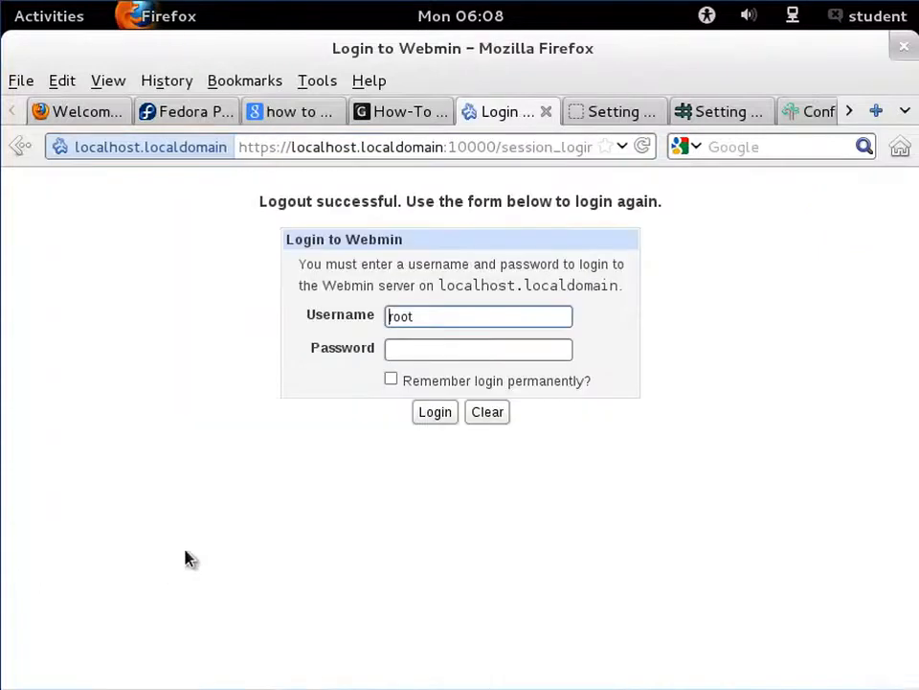
{"action": "left_click", "coordinate": [430, 356]}
{"action": "type", "text": "********"}
{"action": "left_click", "coordinate": [430, 381]}
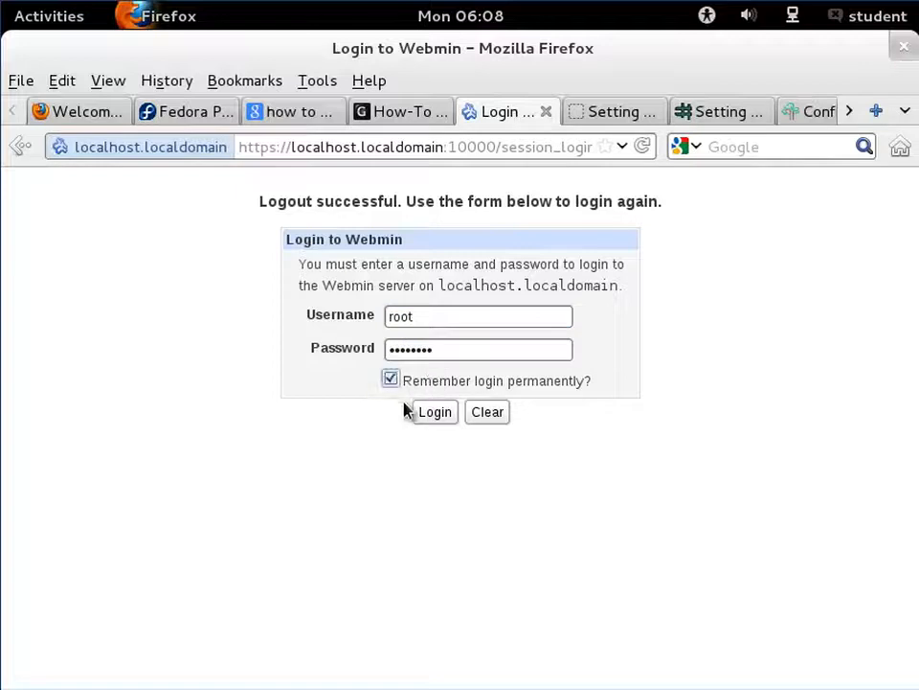
{"action": "left_click", "coordinate": [439, 421]}
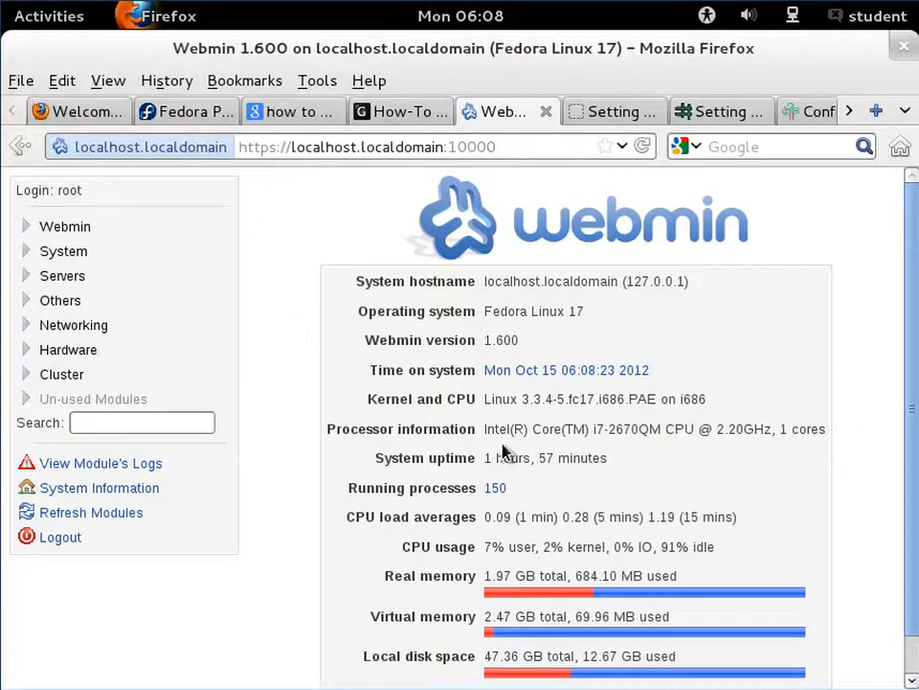
- Open the BIND DNS Server module under Servers and view its existing DNS zones
{"action": "left_click", "coordinate": [69, 277]}
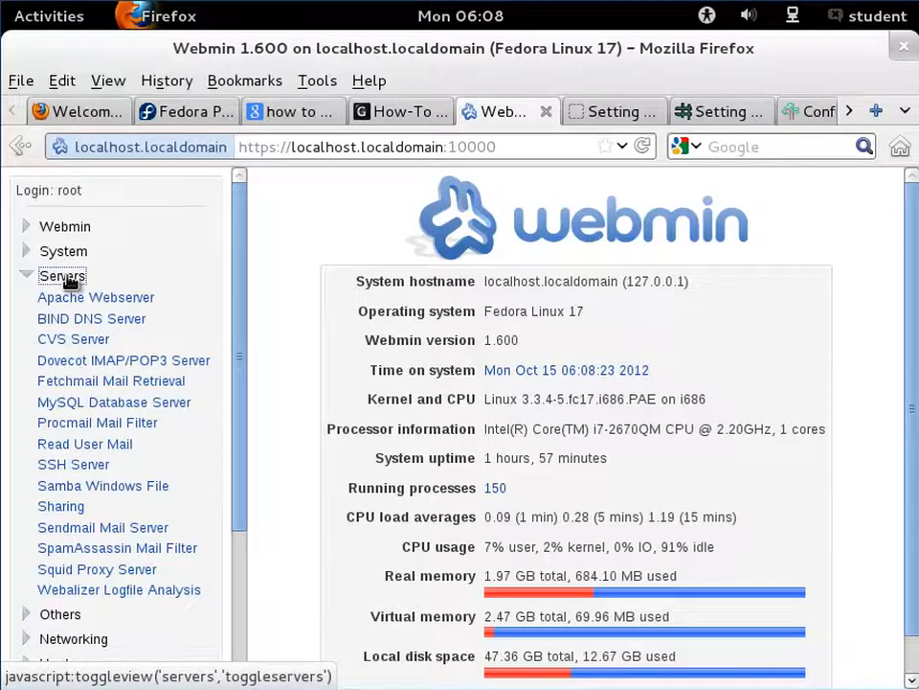
{"action": "left_click", "coordinate": [116, 322]}
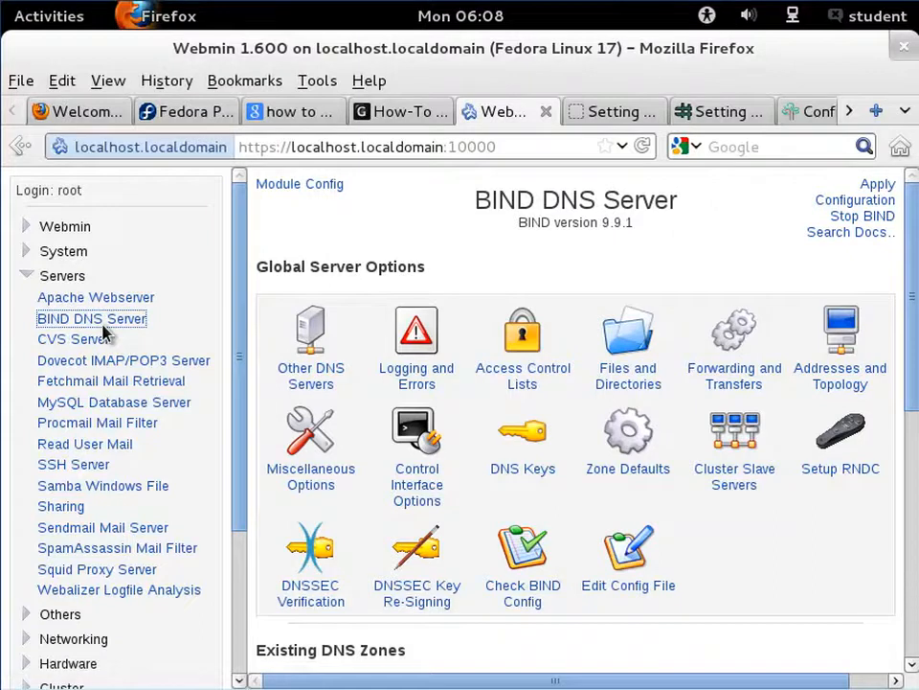
{"action": "scroll", "coordinate": [668, 367], "scroll_direction": "down", "scroll_amount": 4}
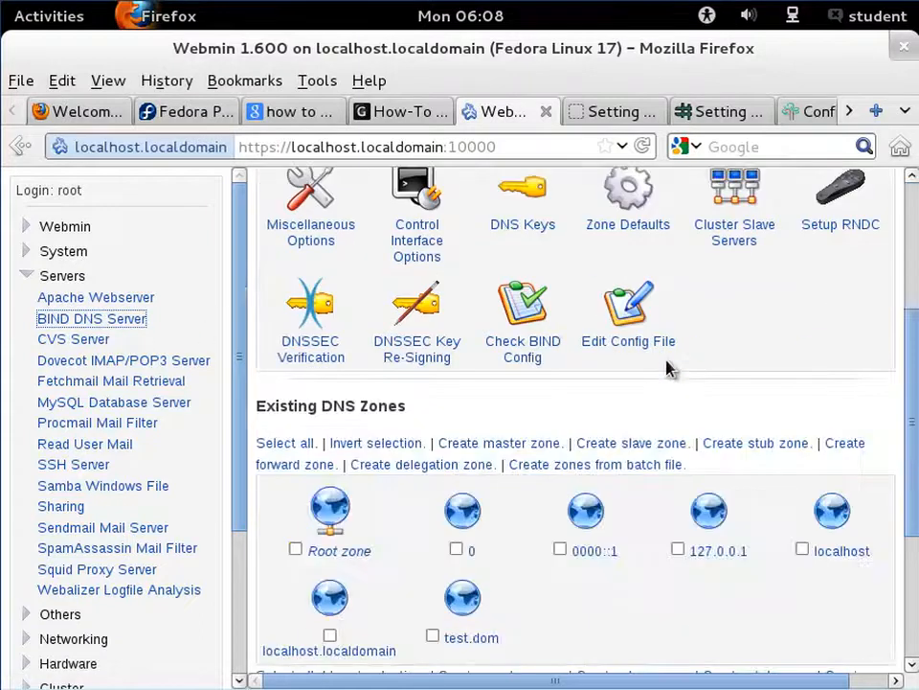
- Open the form for creating a new master zone from the existing DNS zones list
{"action": "scroll", "coordinate": [667, 368], "scroll_direction": "down", "scroll_amount": 2}
{"action": "scroll", "coordinate": [667, 367], "scroll_direction": "up", "scroll_amount": 6}
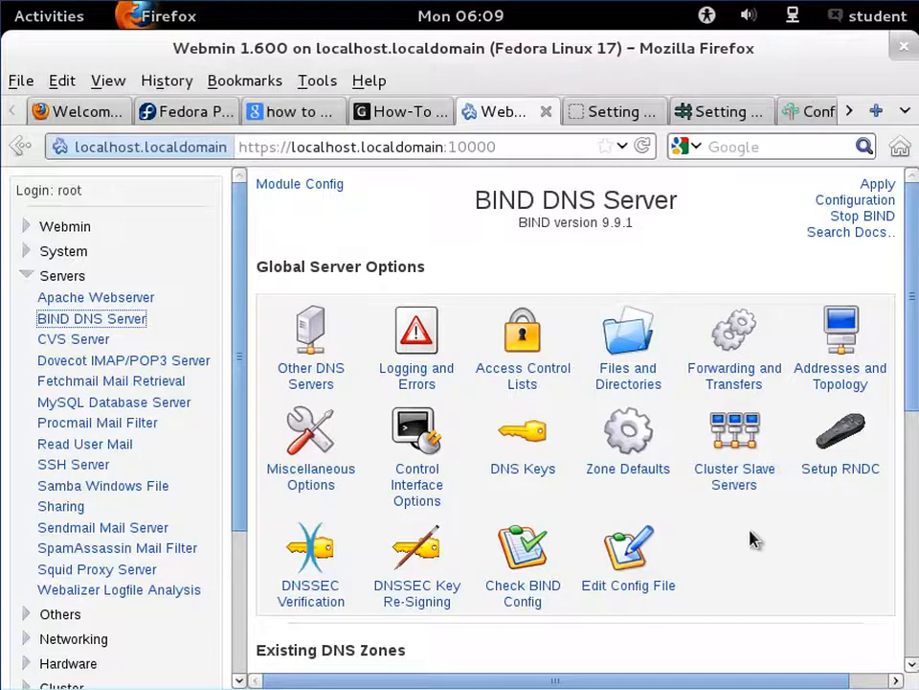
{"action": "scroll", "coordinate": [705, 477], "scroll_direction": "down", "scroll_amount": 5}
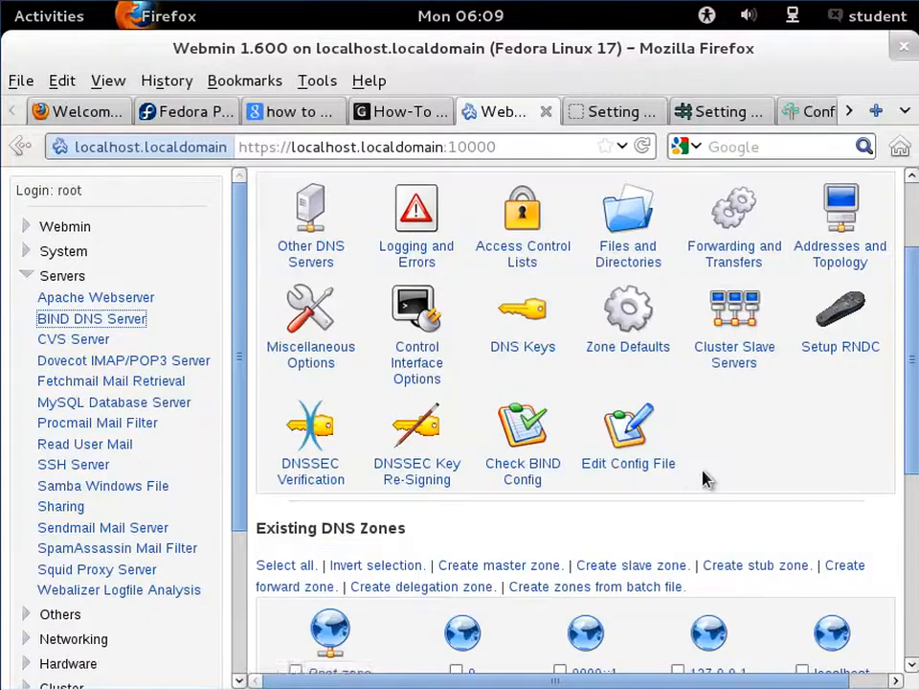
{"action": "scroll", "coordinate": [706, 477], "scroll_direction": "down", "scroll_amount": 4}
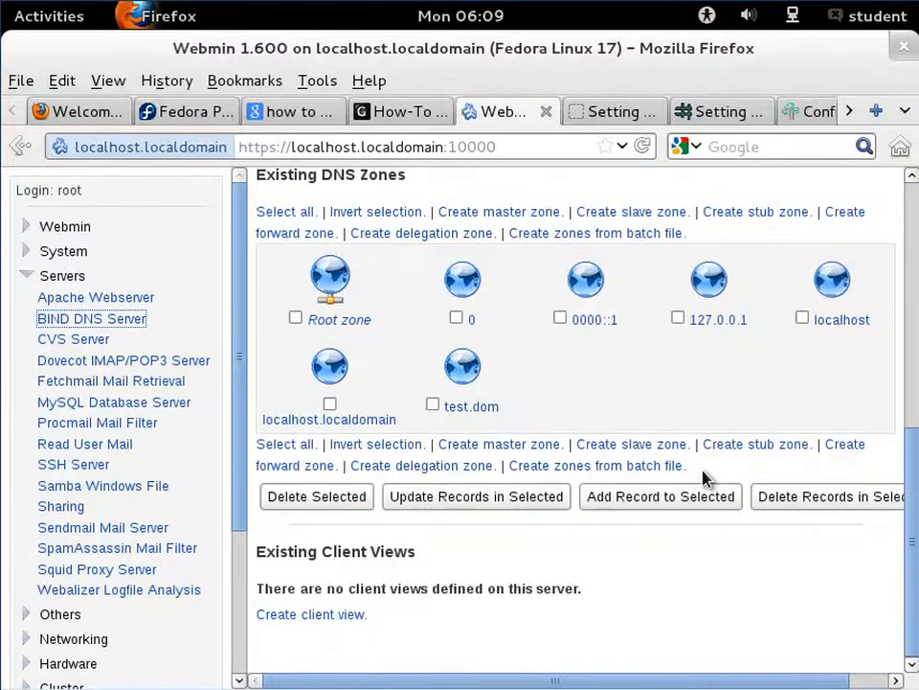
{"action": "scroll", "coordinate": [706, 479], "scroll_direction": "up", "scroll_amount": 2}
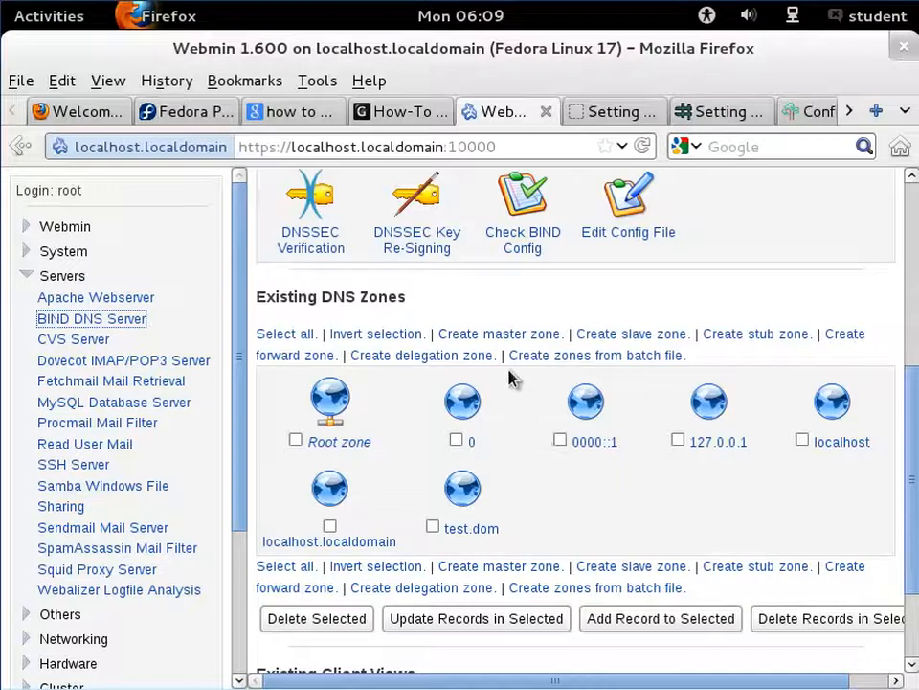
{"action": "left_click", "coordinate": [510, 336]}
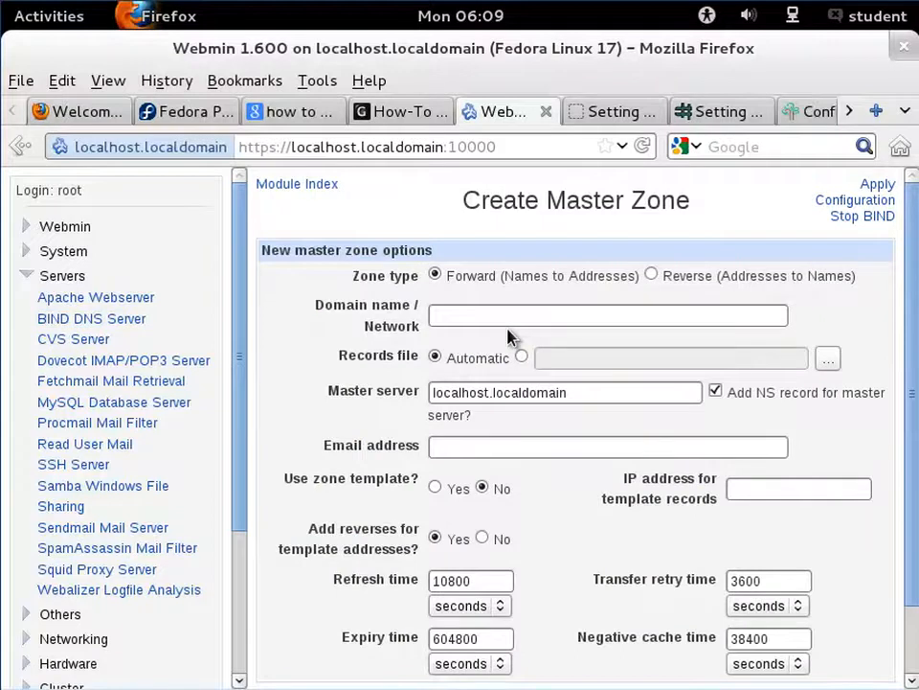
- Enter myserver.dom as the new master zone's domain name
{"action": "left_click", "coordinate": [525, 312]}
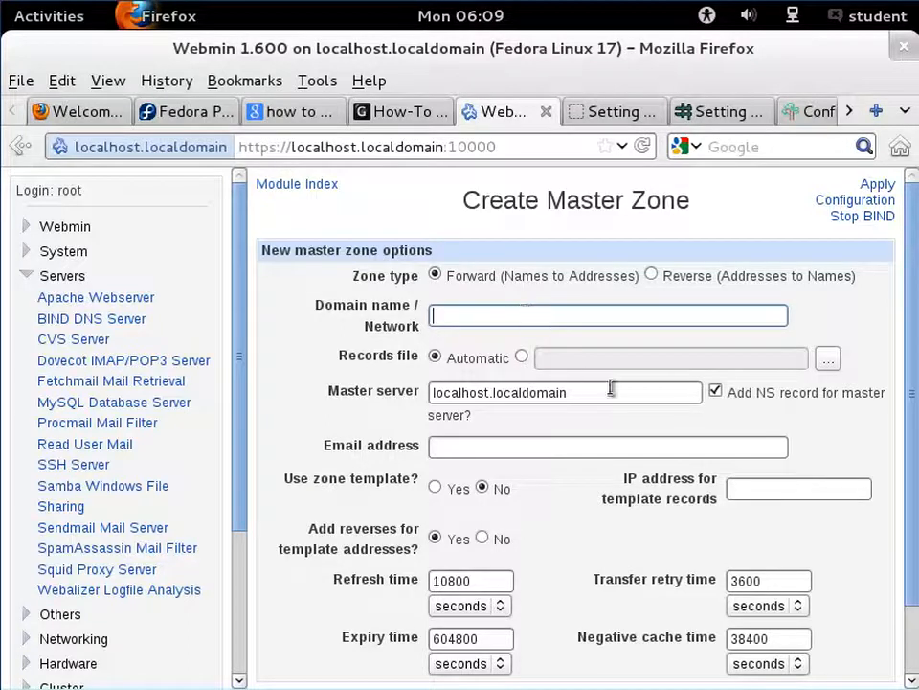
{"action": "left_click", "coordinate": [588, 322]}
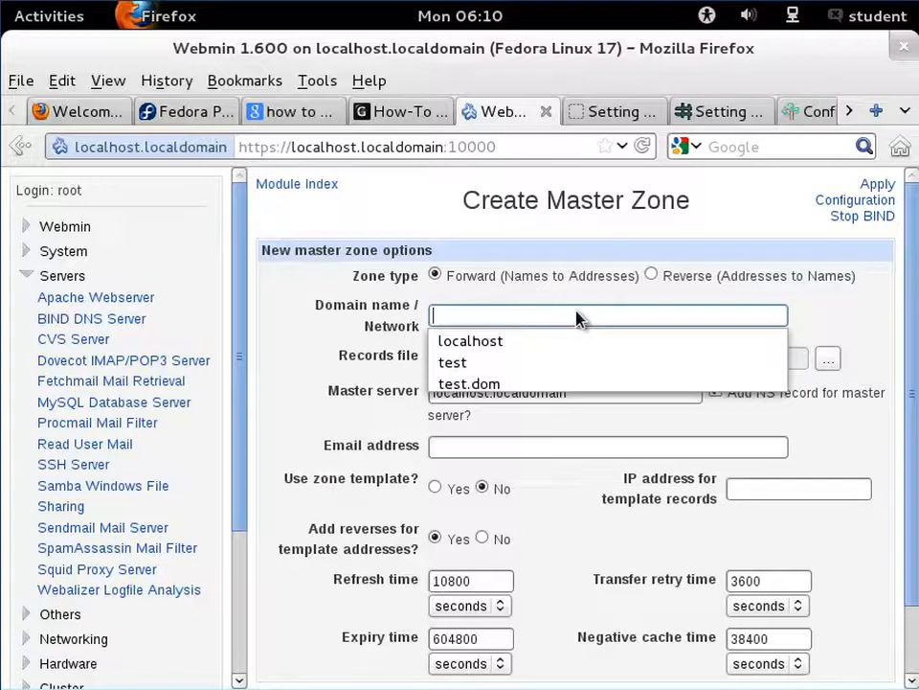
{"action": "type", "text": "m"}
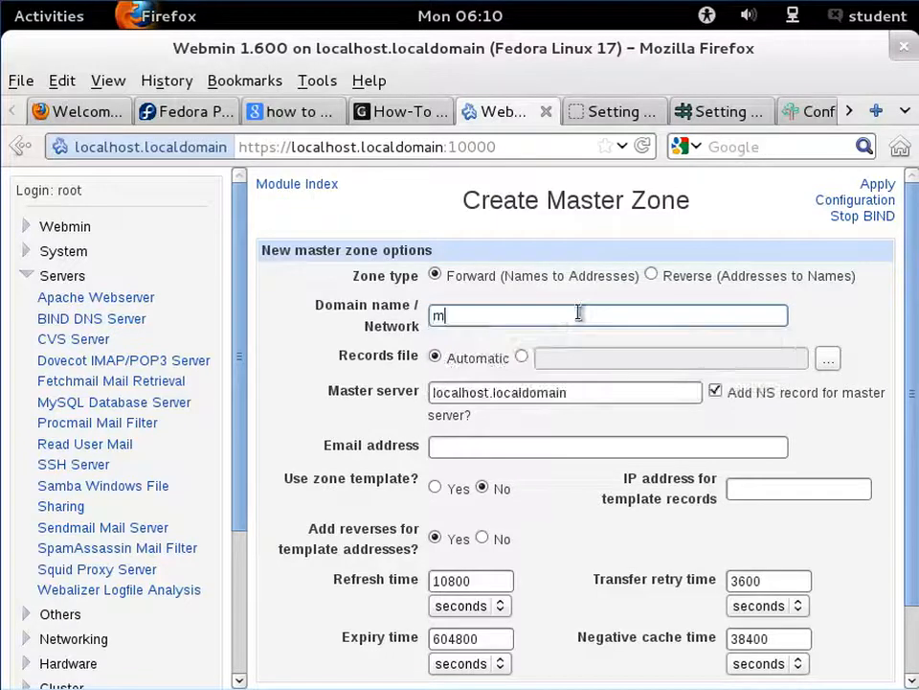
{"action": "type", "text": "yserv."}
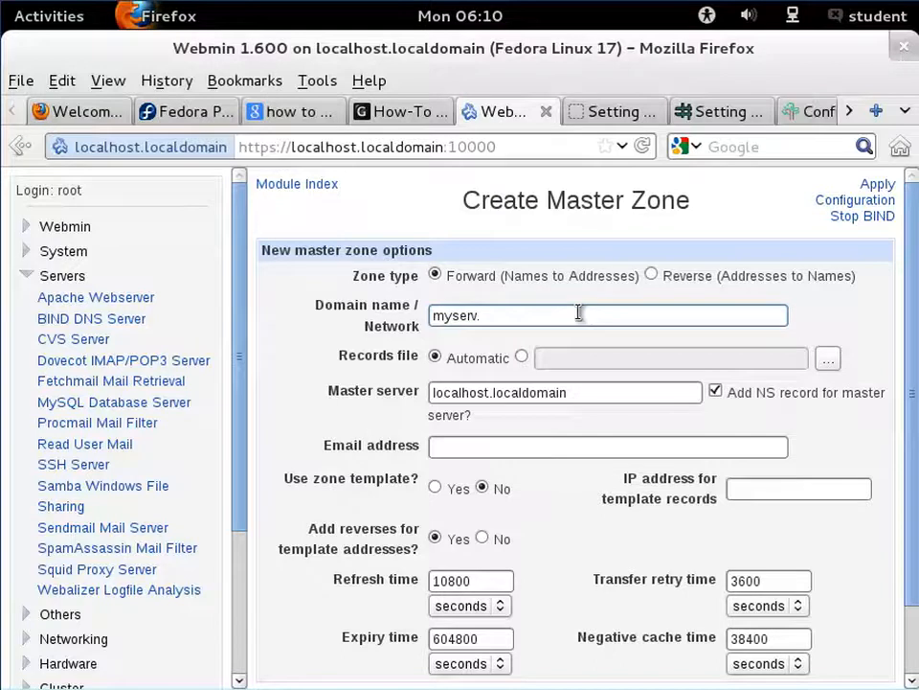
{"action": "type", "text": "dom"}
{"action": "key", "text": "Left"}
{"action": "key", "text": "Left"}
{"action": "key", "text": "Left"}
{"action": "key", "text": "Left"}
{"action": "type", "text": "er"}
{"action": "key", "text": "Right"}
{"action": "key", "text": "Right"}
{"action": "key", "text": "Right"}
{"action": "key", "text": "Right"}
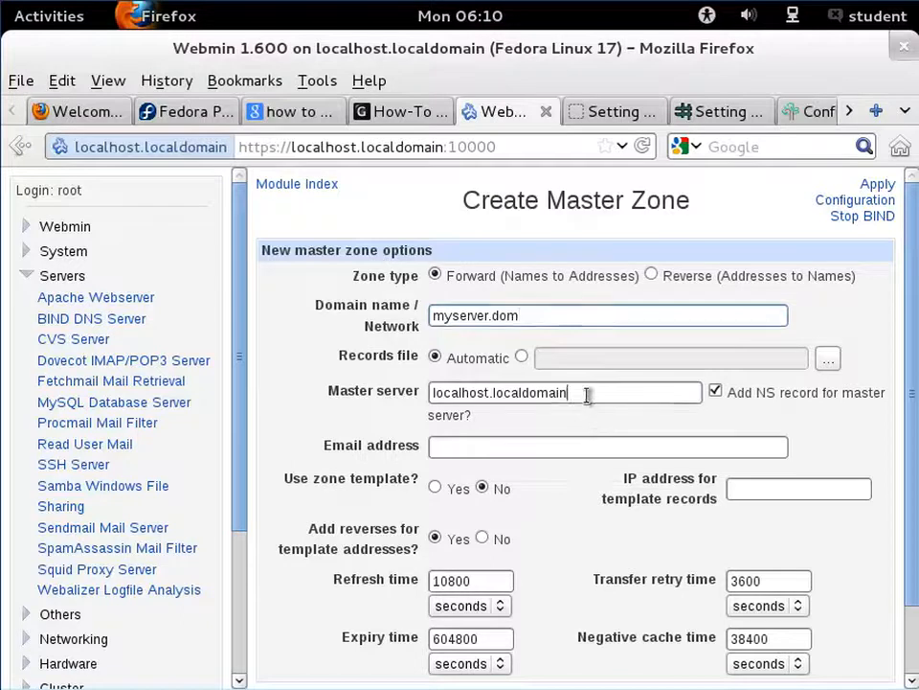
- Replace the master server with ns1.myserver.dom
{"action": "left_click_drag", "start_coordinate": [591, 395], "coordinate": [426, 392]}
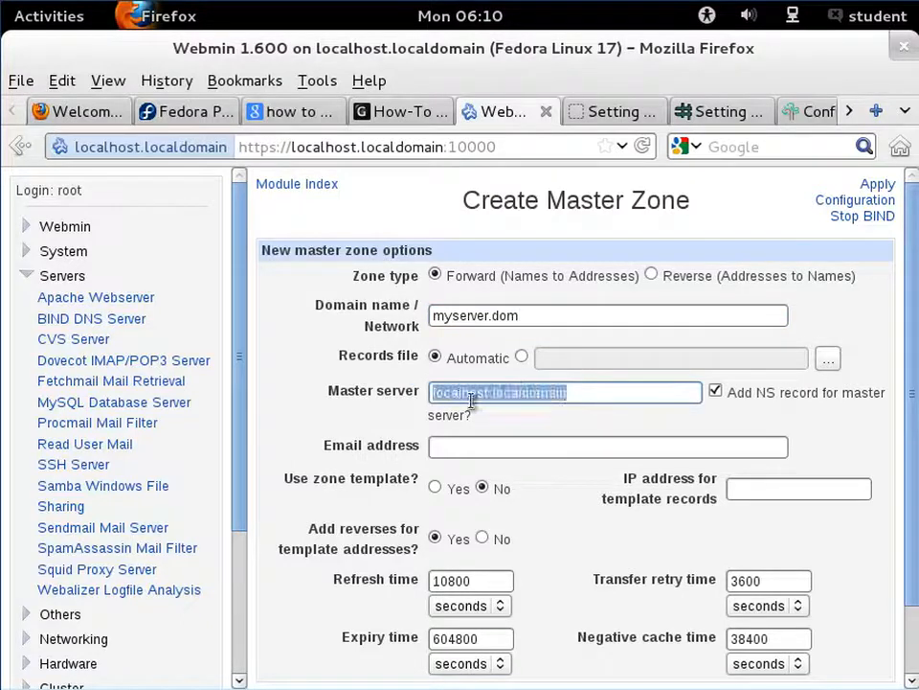
{"action": "type", "text": "ns1"}
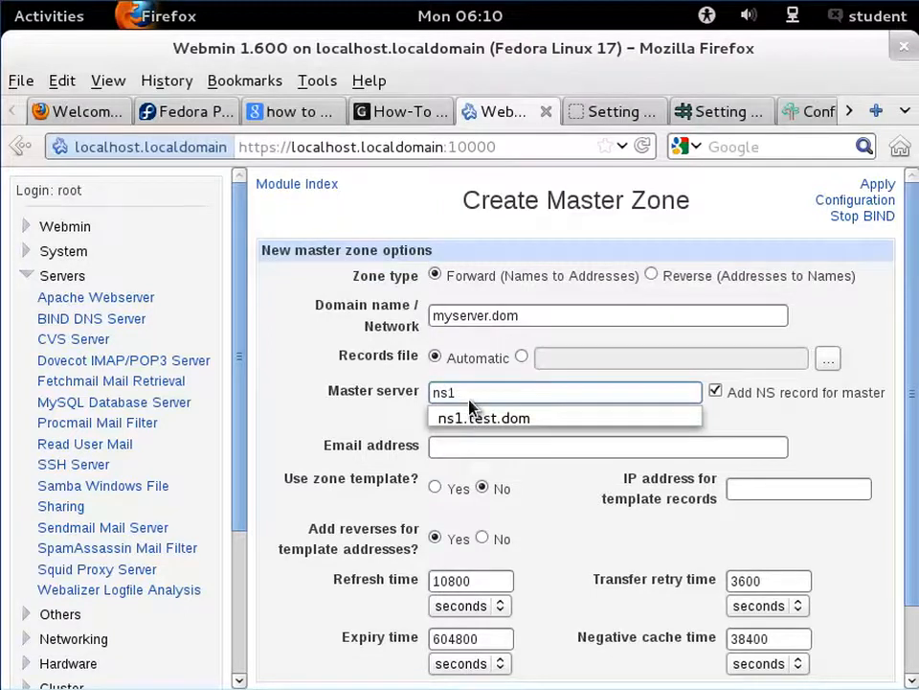
{"action": "type", "text": ".m"}
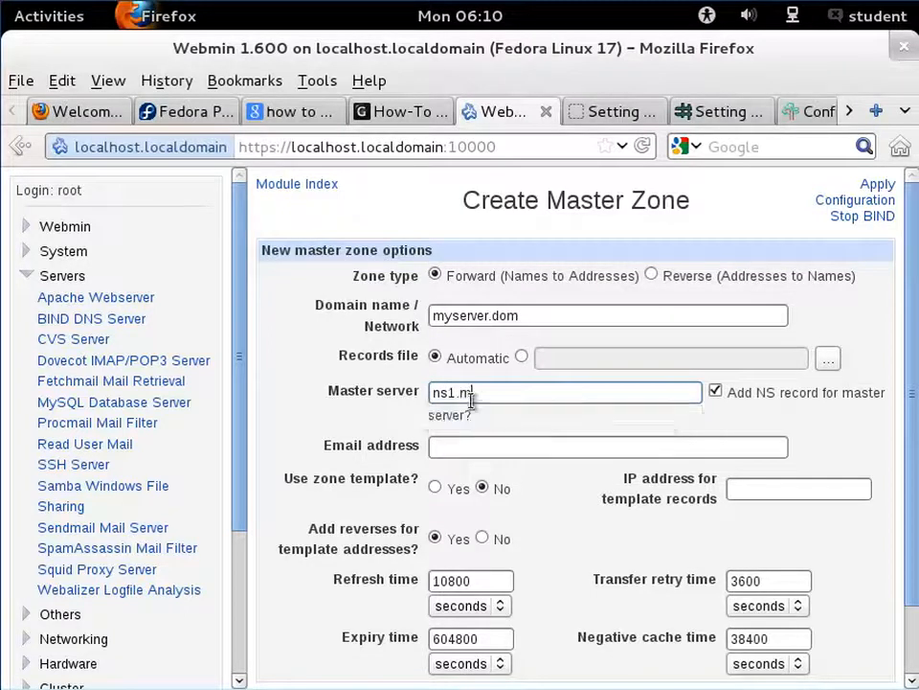
{"action": "type", "text": "y"}
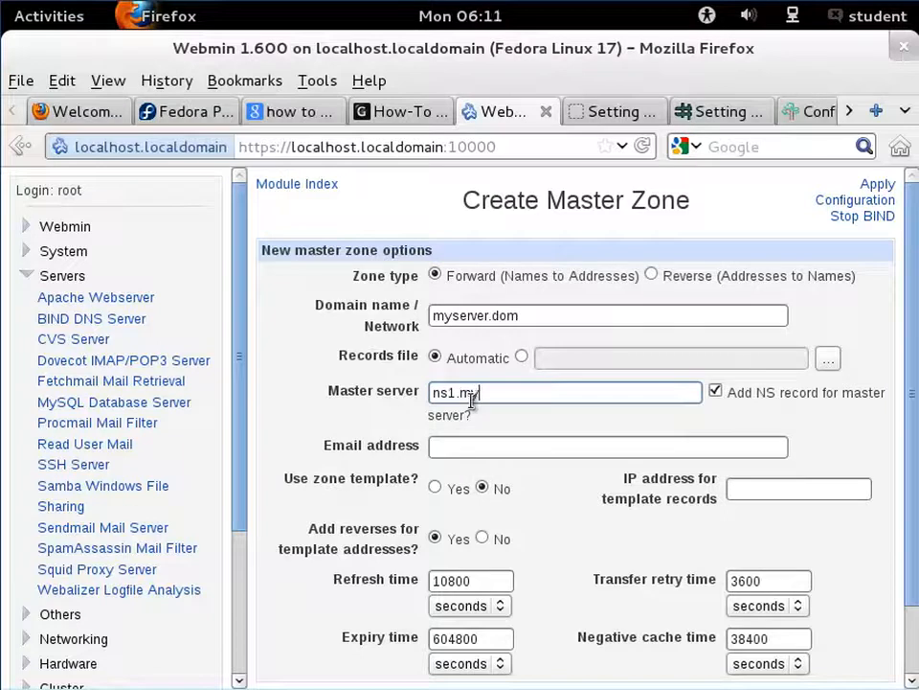
{"action": "type", "text": "server.dom"}
- Fill in the zone's contact e-mail address and create the master zone
{"action": "left_click", "coordinate": [567, 442]}
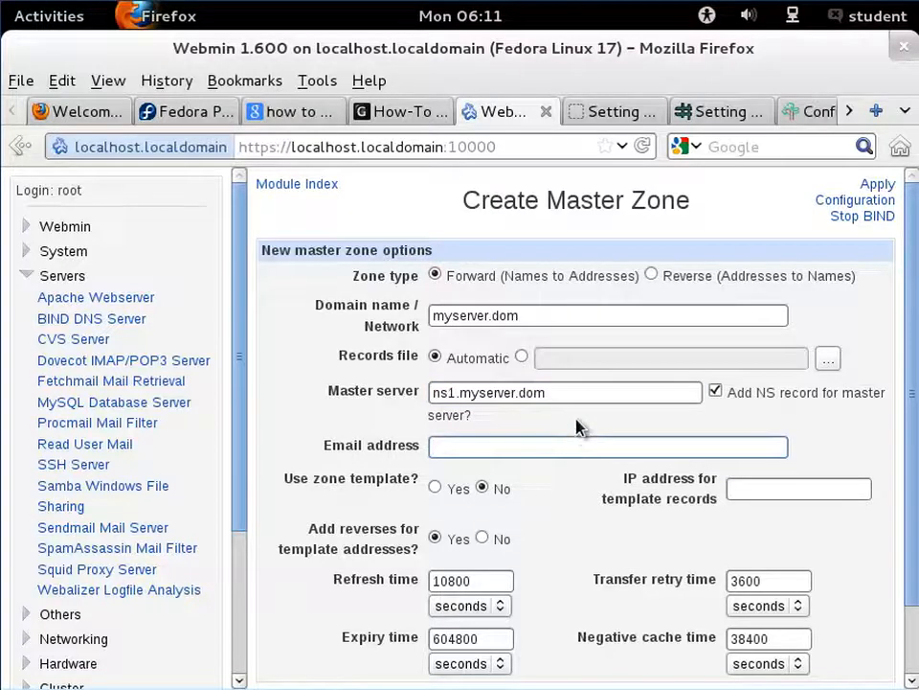
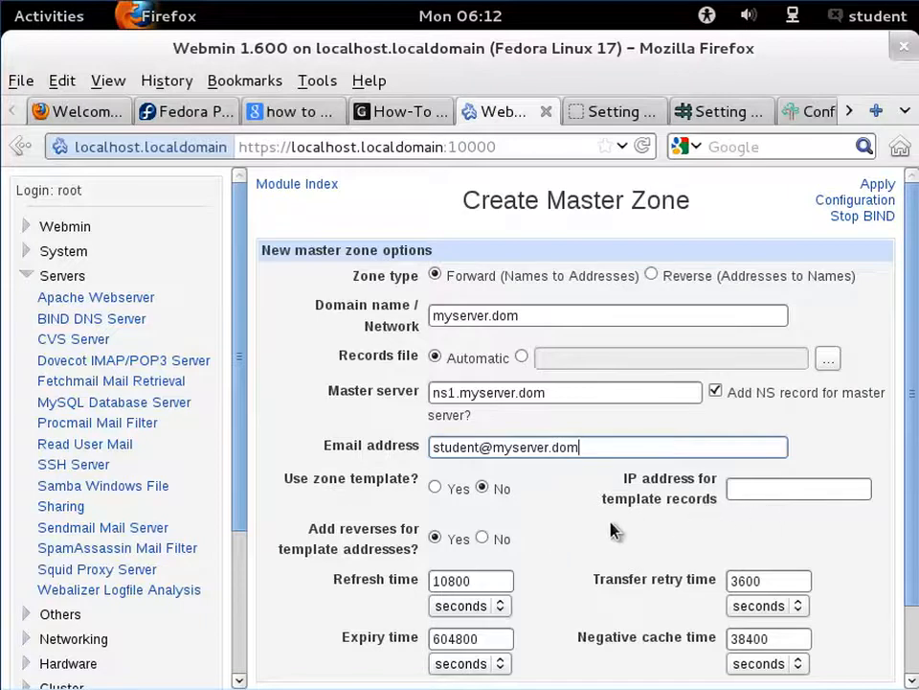
{"action": "scroll", "coordinate": [613, 531], "scroll_direction": "down", "scroll_amount": 2}
{"action": "scroll", "coordinate": [613, 530], "scroll_direction": "up", "scroll_amount": 2}
{"action": "scroll", "coordinate": [439, 288], "scroll_direction": "down", "scroll_amount": 2}
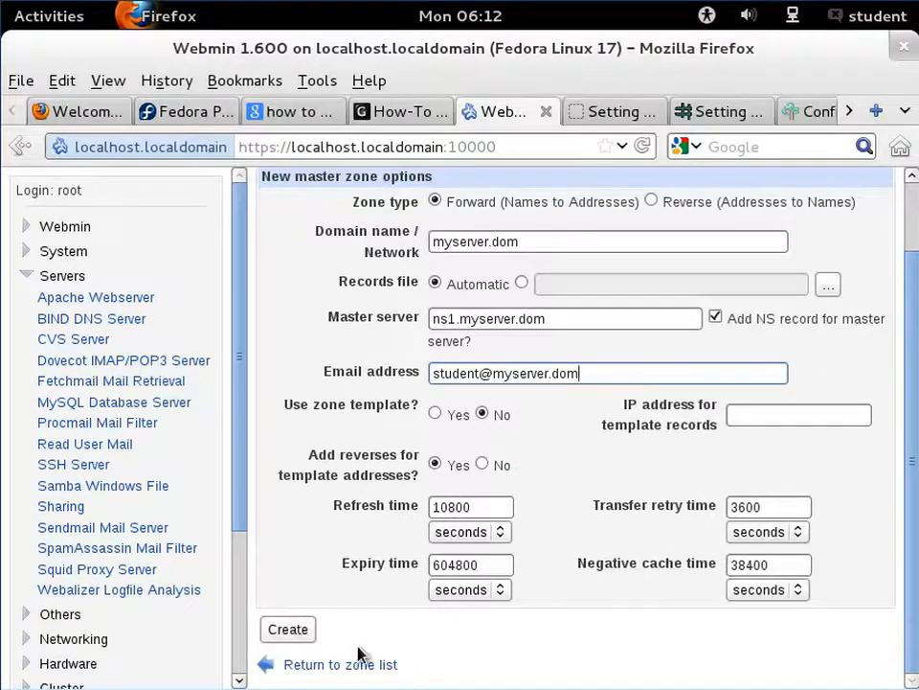
{"action": "left_click", "coordinate": [283, 628]}
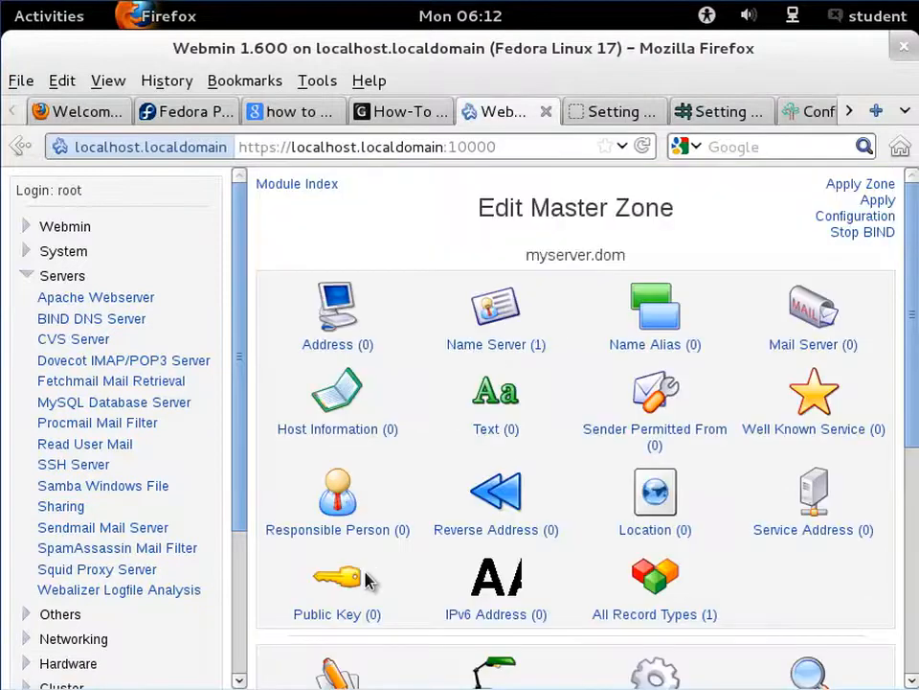
- Add an address record named myserver.dom. pointing to 192.168.1.110 in the myserver.dom zone
{"action": "left_click", "coordinate": [337, 352]}
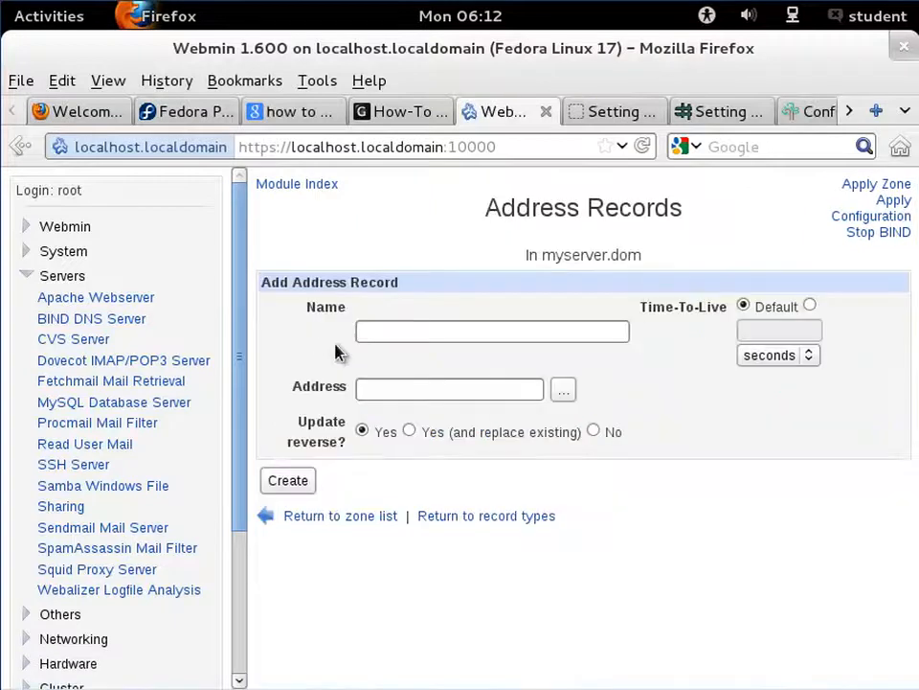
{"action": "left_click", "coordinate": [402, 332]}
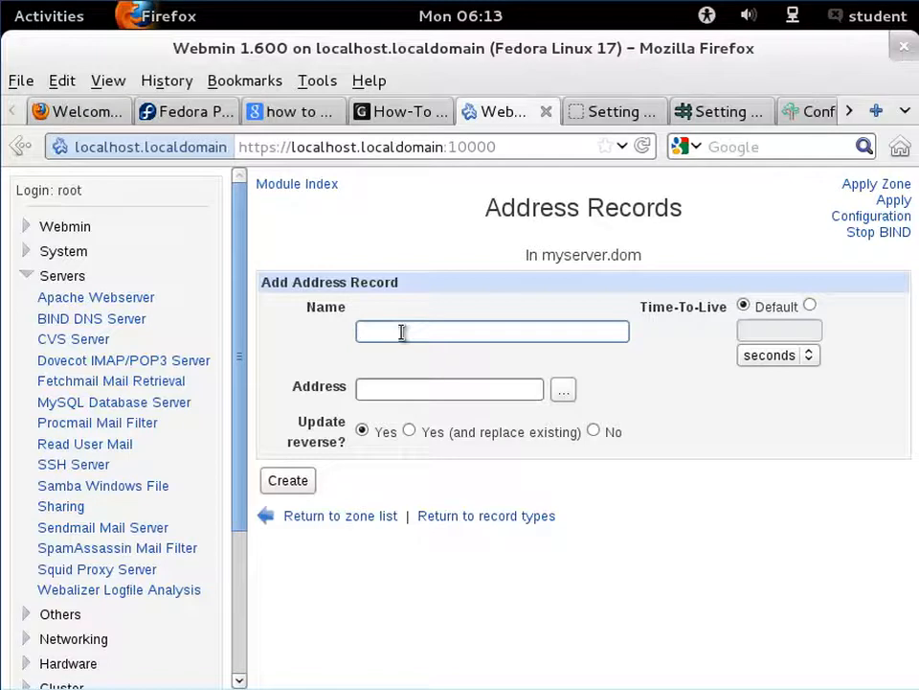
{"action": "type", "text": "myserver.dom"}
{"action": "key", "text": "BackSpace"}
{"action": "type", "text": "."}
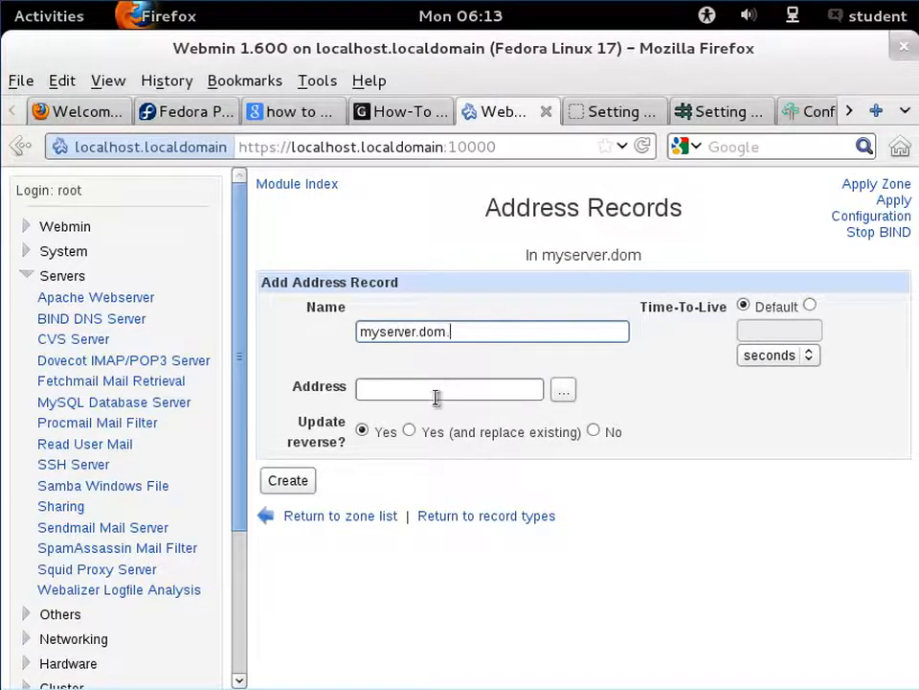
{"action": "left_click", "coordinate": [436, 391]}
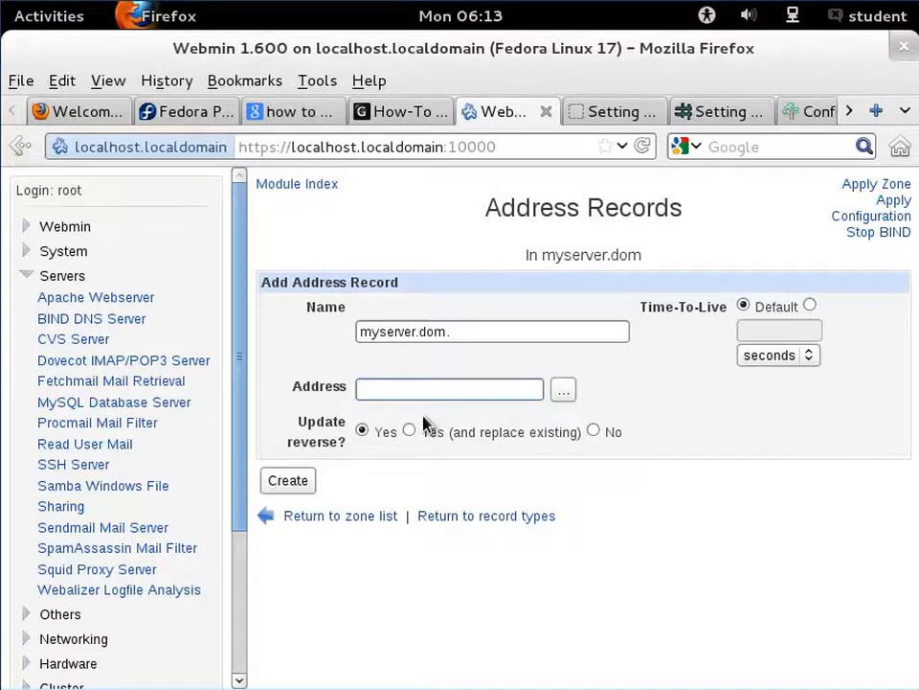
{"action": "type", "text": "192."}
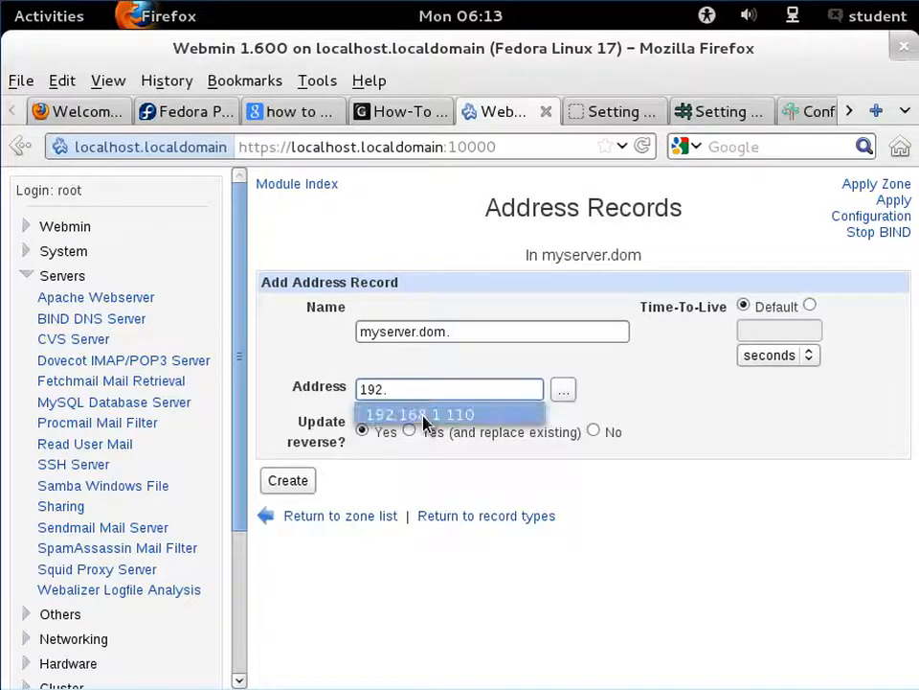
{"action": "left_click", "coordinate": [424, 415]}
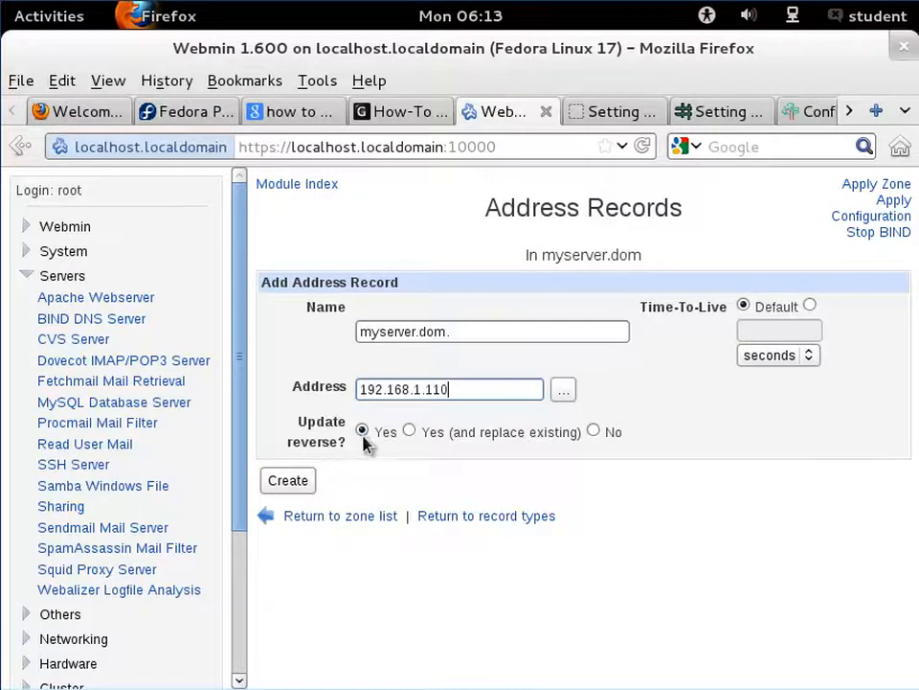
{"action": "left_click", "coordinate": [289, 481]}
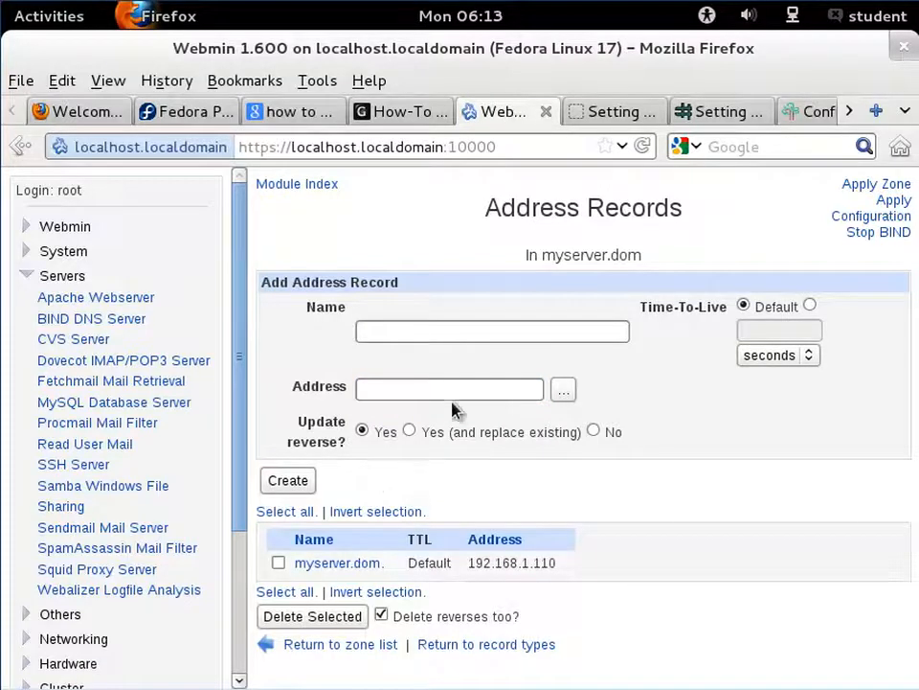
- Start a second address record named www and paste clipboard text into its address field
{"action": "left_click", "coordinate": [459, 332]}
{"action": "type", "text": "www"}
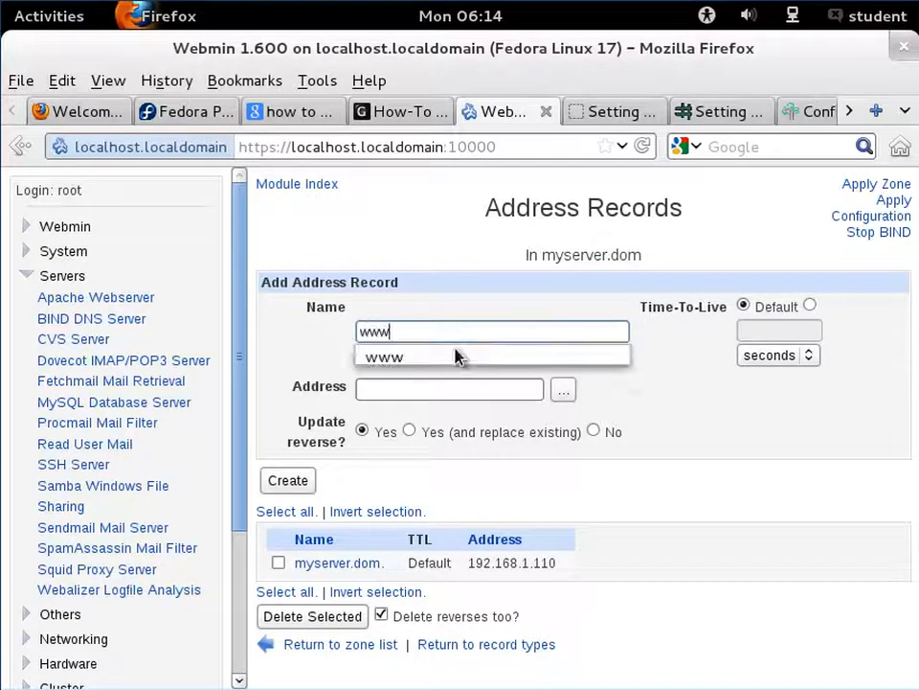
{"action": "left_click", "coordinate": [473, 302]}
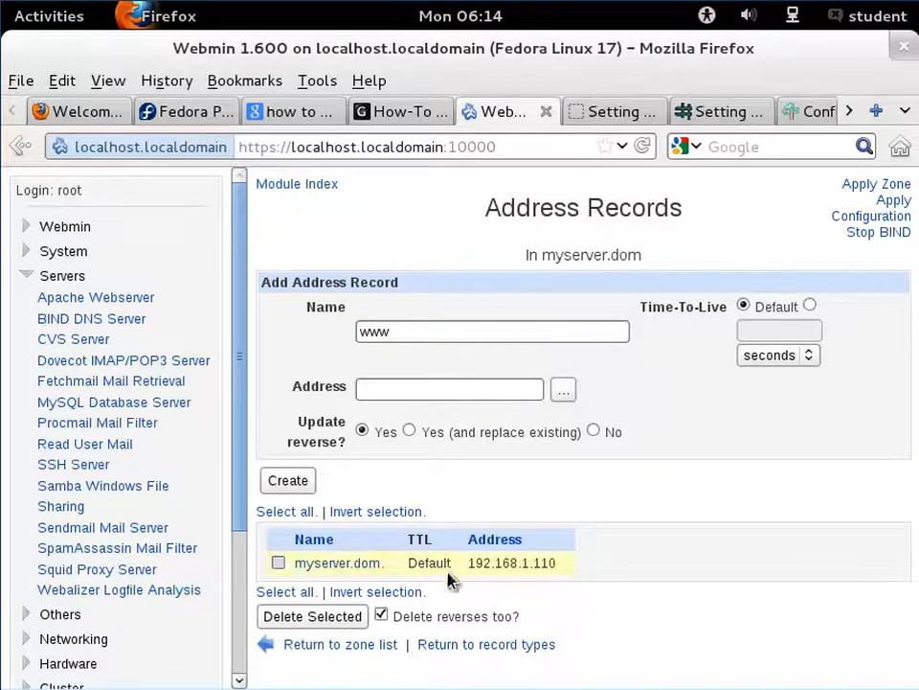
{"action": "left_click", "coordinate": [462, 405]}
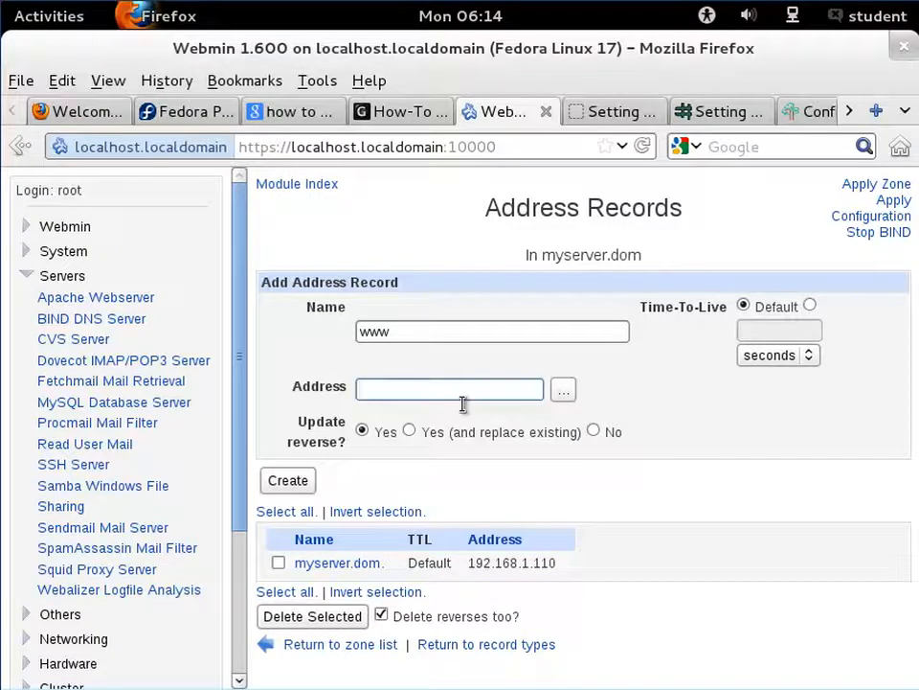
{"action": "key", "text": "ctrl+v"}
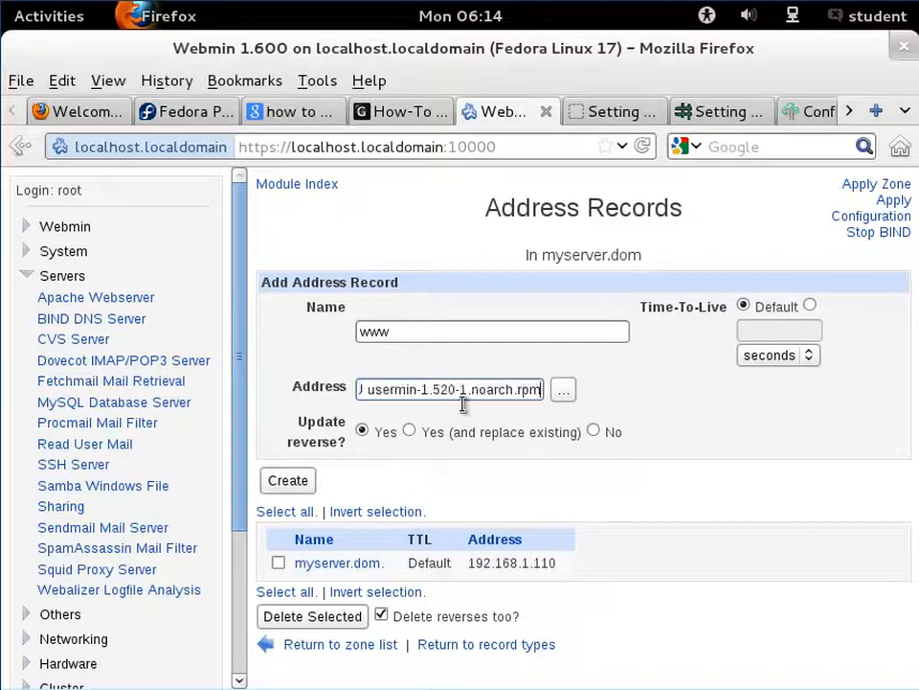
- Scroll through the pasted text in the www record's address field
{"action": "key", "text": "Left"}
{"action": "key", "text": "Left"}
{"action": "key", "text": "Left"}
{"action": "key", "text": "Left"}
{"action": "key", "text": "Left"}
{"action": "key", "text": "Left"}
{"action": "key", "text": "Left"}
{"action": "key", "text": "Left"}
{"action": "key", "text": "Left"}
{"action": "key", "text": "Left"}
{"action": "key", "text": "Left"}
{"action": "key", "text": "Left"}
{"action": "key", "text": "Left"}
{"action": "key", "text": "Left"}
{"action": "key", "text": "Left"}
{"action": "key", "text": "Left"}
{"action": "key", "text": "Left"}
{"action": "key", "text": "Left"}
{"action": "key", "text": "Left"}
{"action": "key", "text": "Left"}
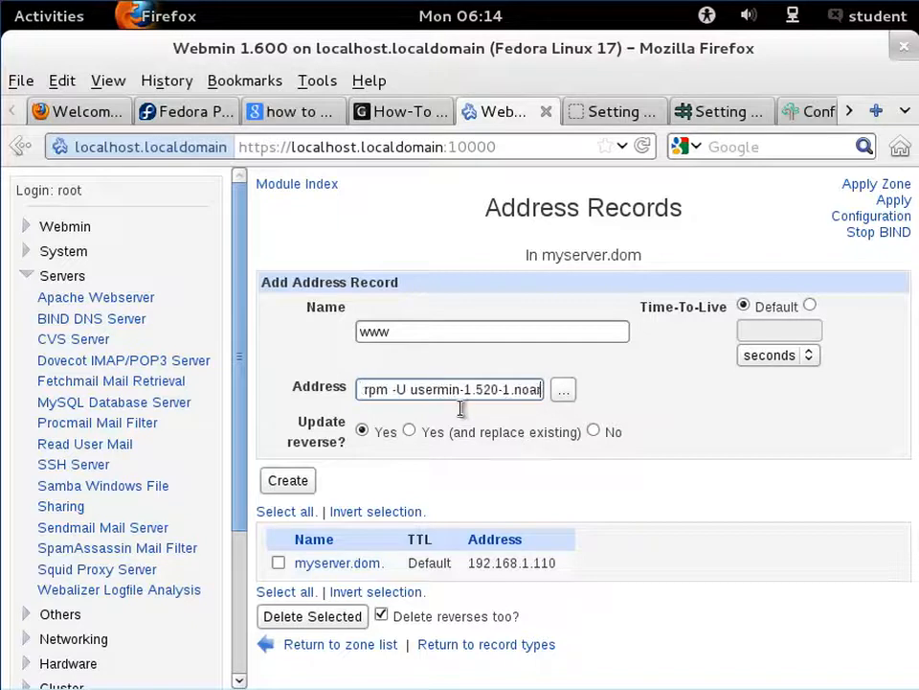
{"action": "key", "text": "Left"}
{"action": "key", "text": "Left"}
{"action": "key", "text": "Left"}
{"action": "key", "text": "Left"}
{"action": "key", "text": "Left"}
{"action": "key", "text": "Left"}
{"action": "key", "text": "Left"}
{"action": "key", "text": "Left"}
{"action": "key", "text": "Left"}
{"action": "key", "text": "Left"}
{"action": "key", "text": "Left"}
{"action": "key", "text": "Left"}
{"action": "key", "text": "Left"}
{"action": "key", "text": "Left"}
{"action": "key", "text": "Left"}
{"action": "key", "text": "Left"}
{"action": "key", "text": "Left"}
{"action": "key", "text": "Left"}
{"action": "key", "text": "Left"}
{"action": "key", "text": "Left"}
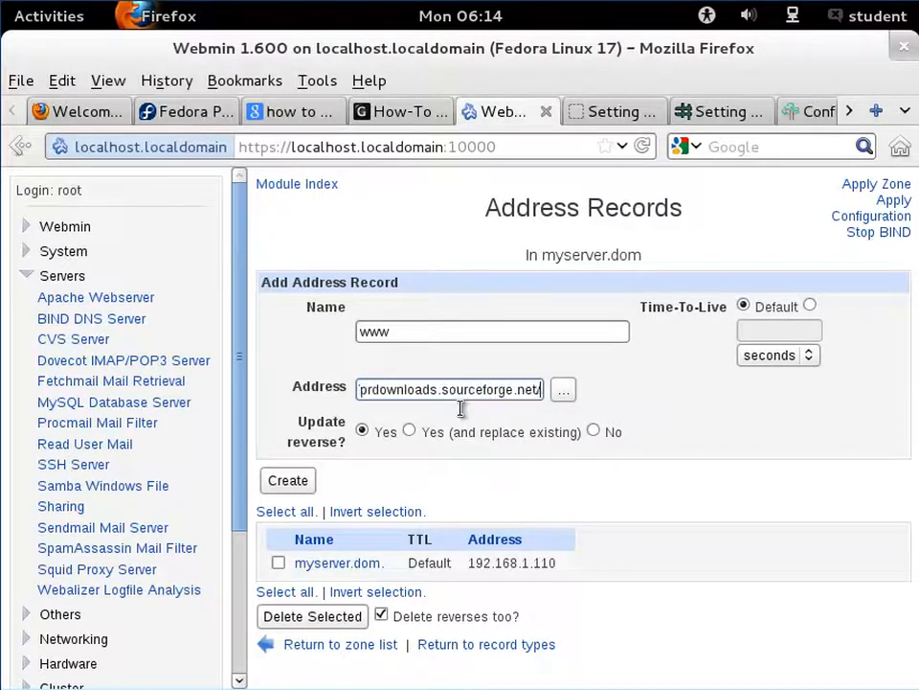
{"action": "key", "text": "Left"}
{"action": "key", "text": "Left"}
{"action": "key", "text": "Left"}
{"action": "key", "text": "Left"}
{"action": "key", "text": "Left"}
{"action": "key", "text": "Left"}
{"action": "key", "text": "Left"}
{"action": "key", "text": "Left"}
{"action": "key", "text": "Left"}
{"action": "key", "text": "Left"}
{"action": "key", "text": "Left"}
{"action": "key", "text": "Left"}
{"action": "key", "text": "Left"}
{"action": "key", "text": "Left"}
{"action": "key", "text": "Left"}
{"action": "key", "text": "Left"}
{"action": "key", "text": "Left"}
{"action": "key", "text": "Left"}
{"action": "key", "text": "Left"}
{"action": "key", "text": "Left"}
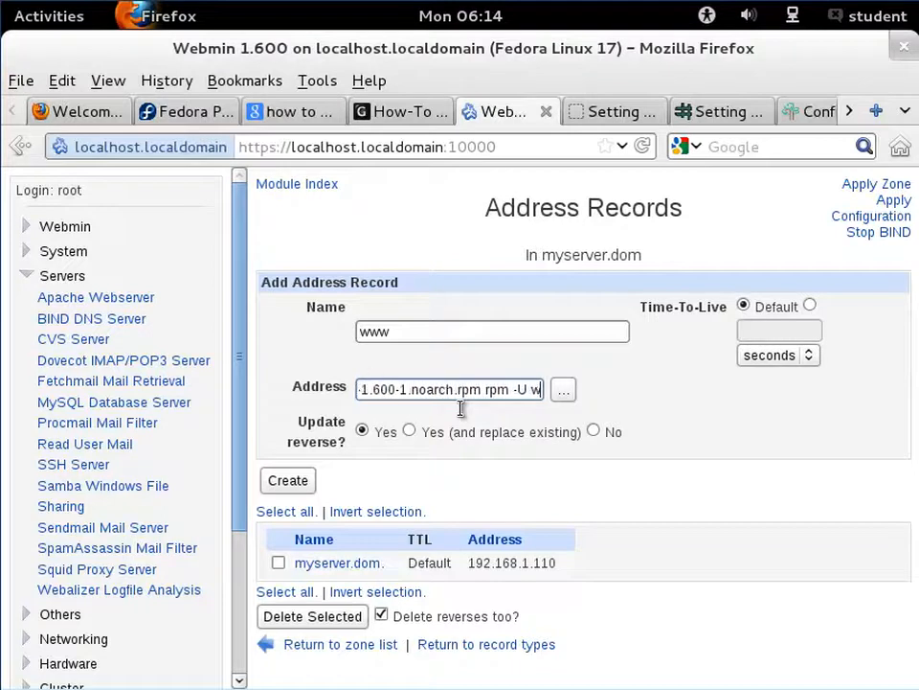
{"action": "key", "text": "Left"}
{"action": "key", "text": "Left"}
{"action": "key", "text": "Left"}
{"action": "key", "text": "Left"}
{"action": "key", "text": "Left"}
{"action": "key", "text": "Left"}
{"action": "key", "text": "Left"}
{"action": "key", "text": "Left"}
{"action": "key", "text": "Left"}
{"action": "key", "text": "Left"}
{"action": "key", "text": "Left"}
{"action": "key", "text": "Left"}
{"action": "key", "text": "Left"}
{"action": "key", "text": "Left"}
{"action": "key", "text": "Left"}
{"action": "key", "text": "Left"}
{"action": "key", "text": "Left"}
{"action": "key", "text": "Left"}
{"action": "key", "text": "Left"}
{"action": "key", "text": "Left"}
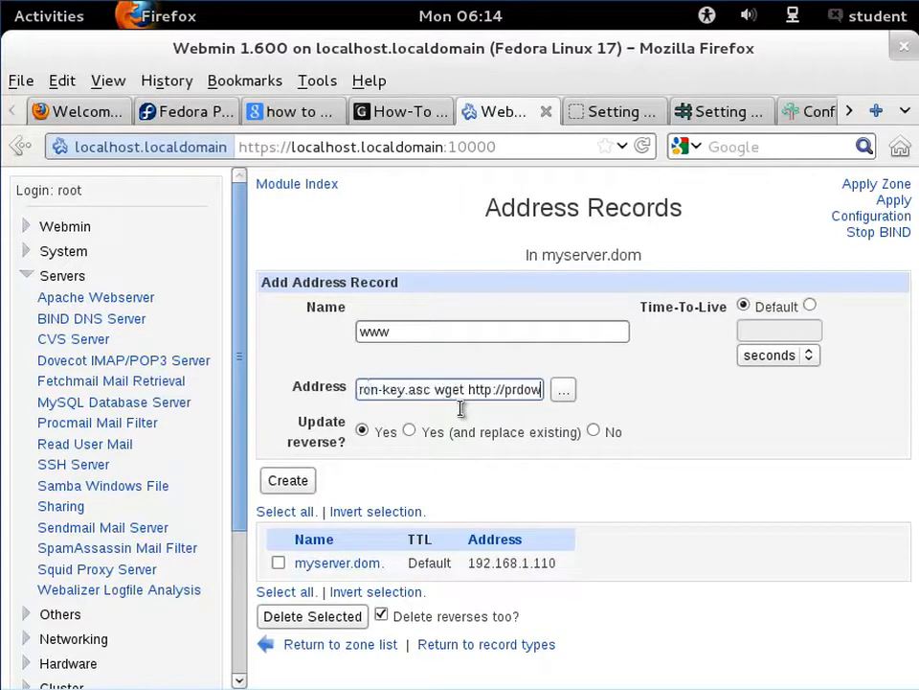
- Replace the www record's address with 192.168.1.110 and create the record
{"action": "double_click", "coordinate": [465, 394]}
{"action": "left_click", "coordinate": [466, 400]}
{"action": "left_click", "coordinate": [467, 400]}
{"action": "left_click_drag", "start_coordinate": [466, 400], "coordinate": [455, 392]}
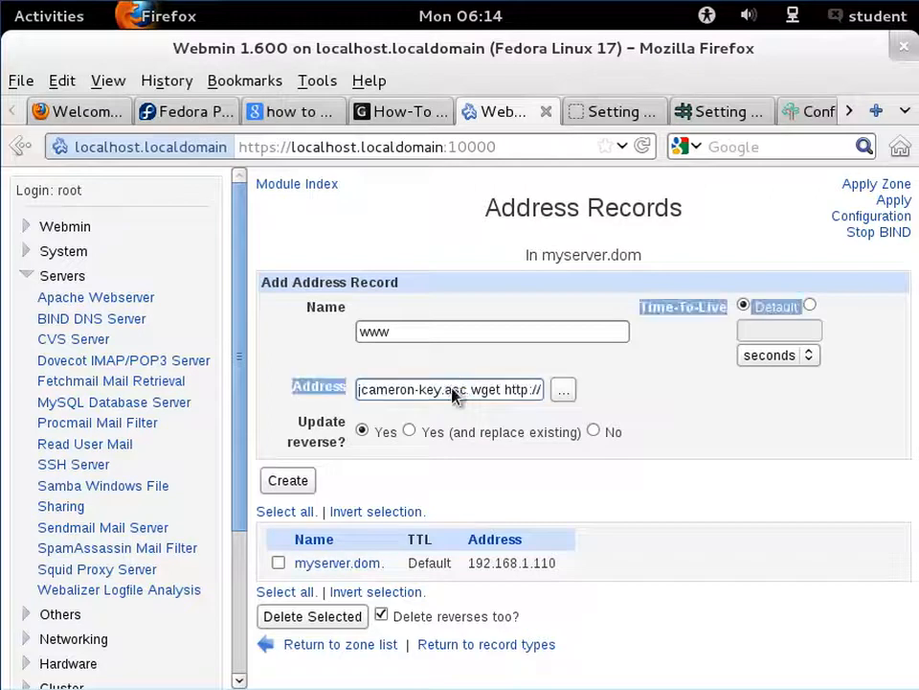
{"action": "left_click", "coordinate": [452, 396]}
{"action": "key", "text": "ctrl+a"}
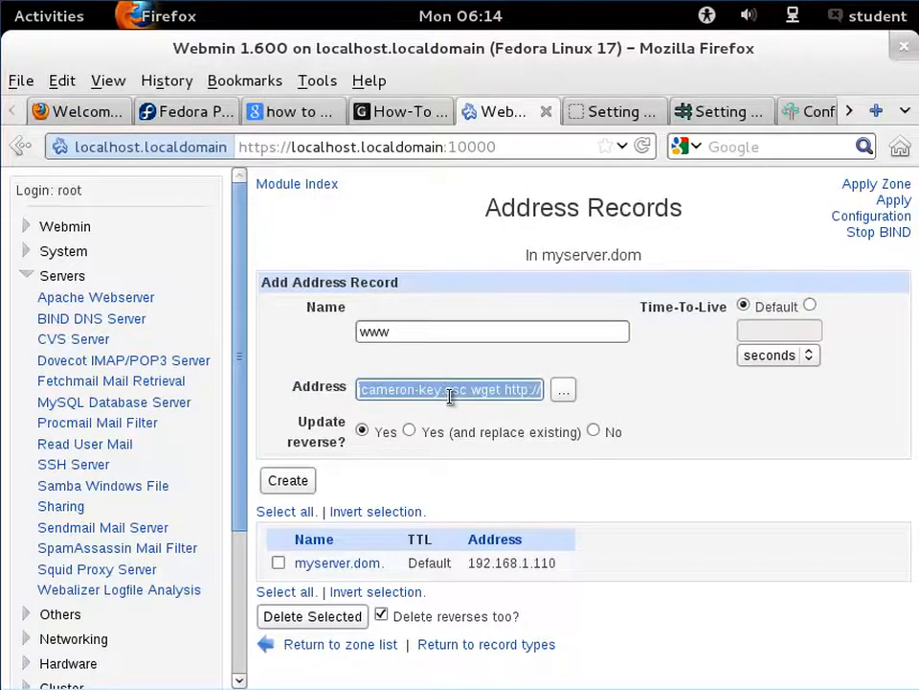
{"action": "key", "text": "BackSpace"}
{"action": "type", "text": "19"}
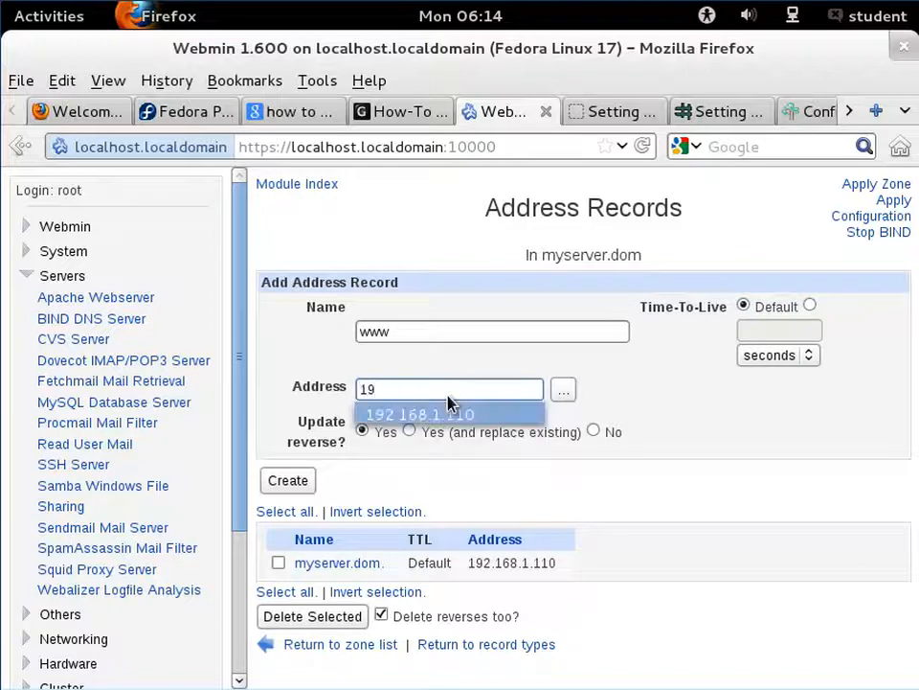
{"action": "left_click", "coordinate": [448, 410]}
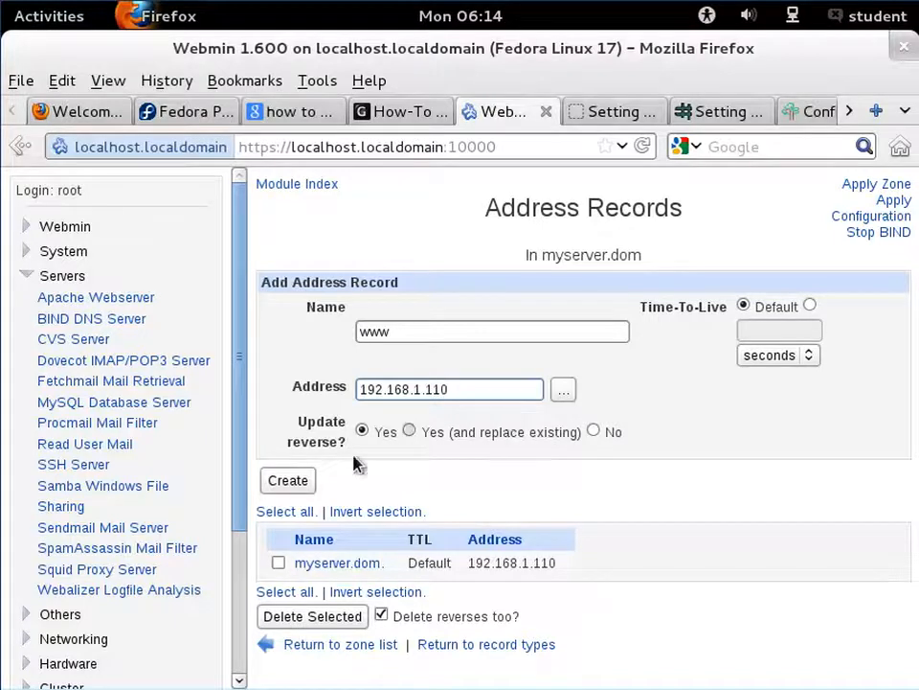
{"action": "left_click", "coordinate": [305, 484]}
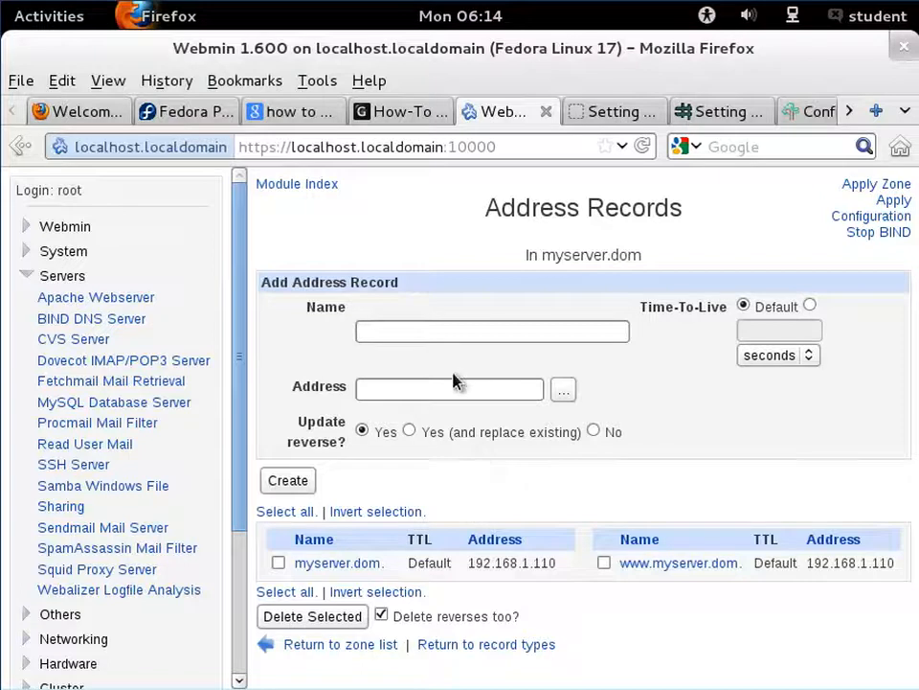
- Add an address record named ns1 pointing to 192.168.1.110
{"action": "left_click", "coordinate": [456, 338]}
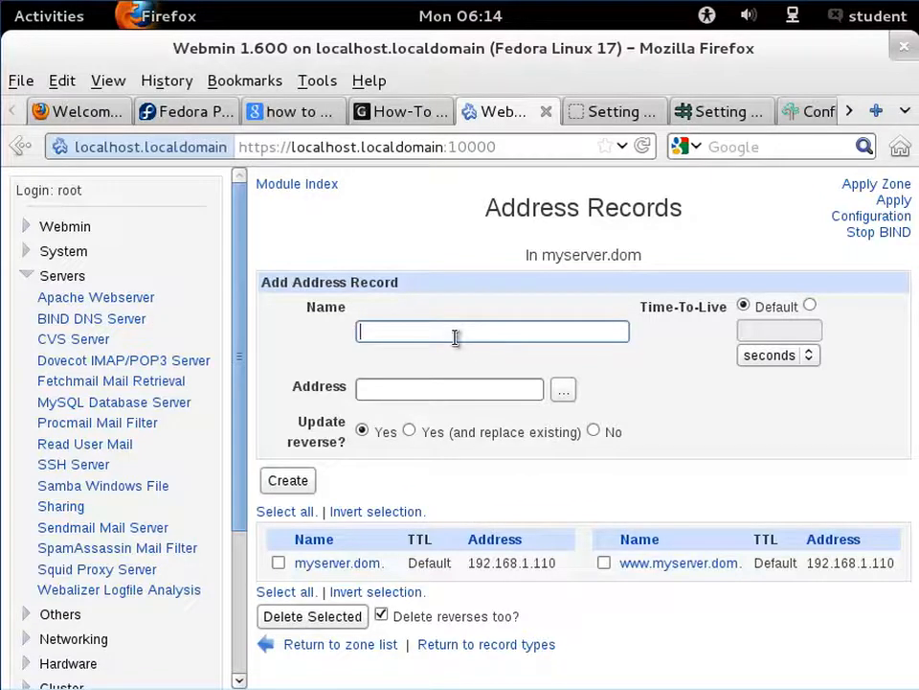
{"action": "type", "text": "ns1"}
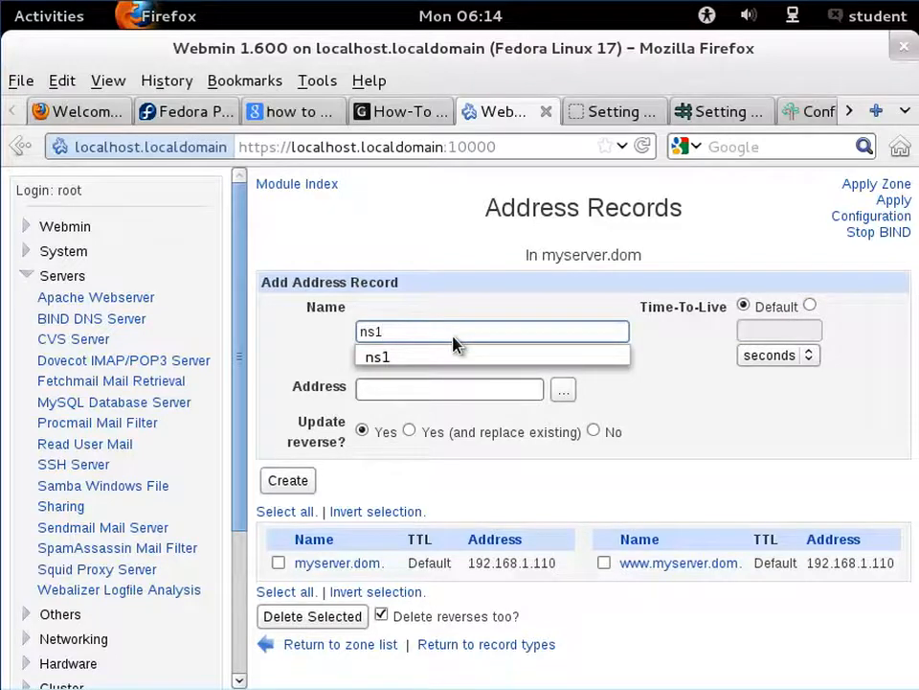
{"action": "key", "text": "Down"}
{"action": "key", "text": "Return"}
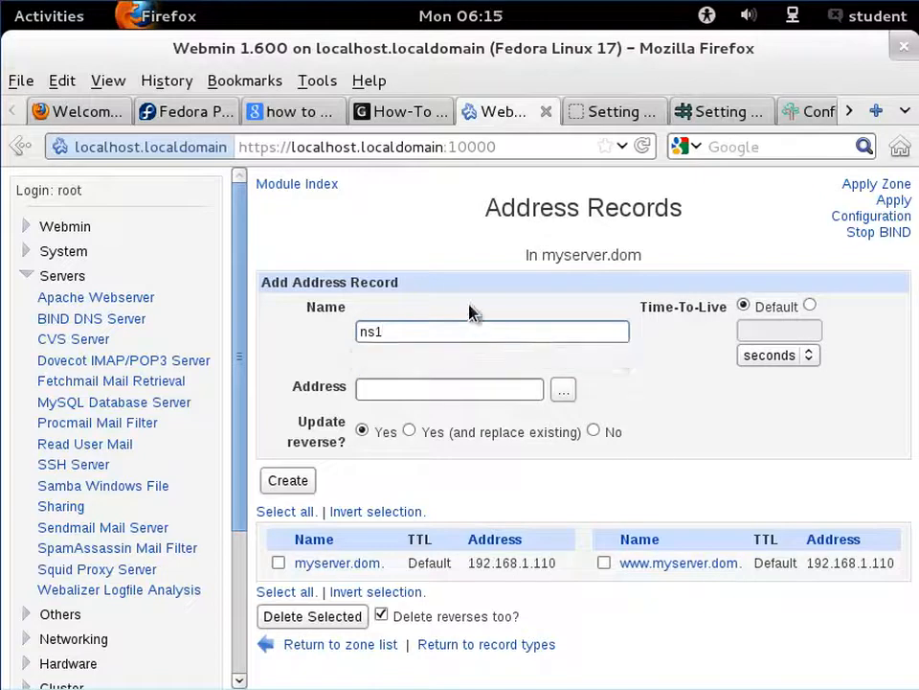
{"action": "left_click", "coordinate": [464, 391]}
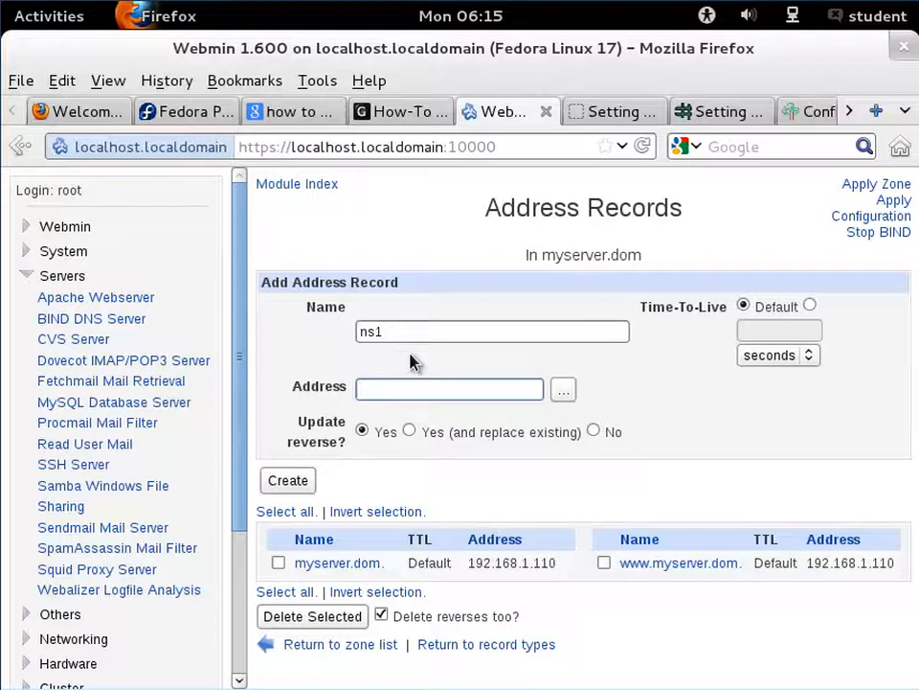
{"action": "type", "text": "19"}
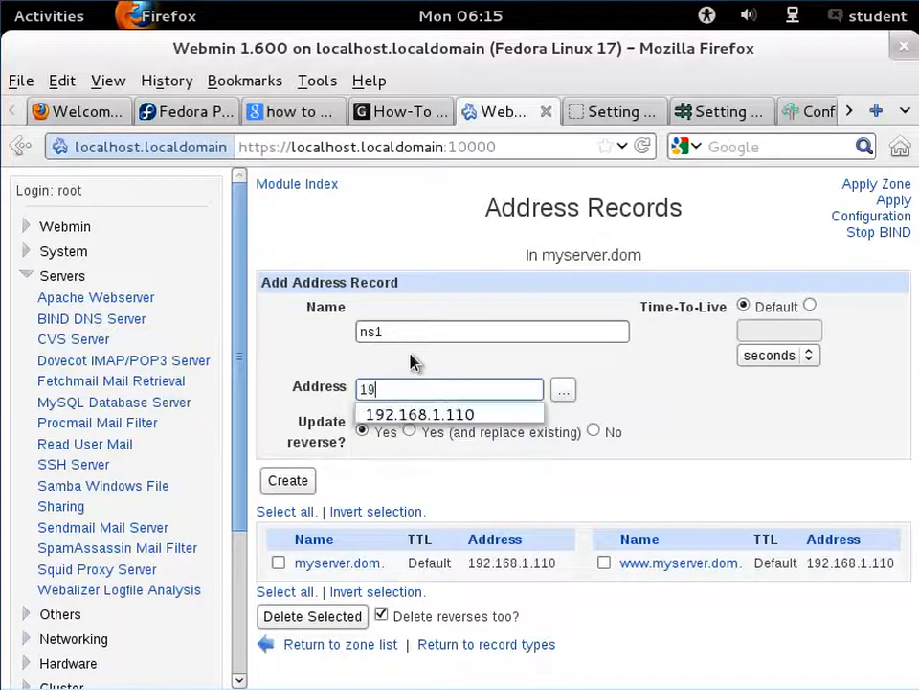
{"action": "key", "text": "Down"}
{"action": "key", "text": "Return"}
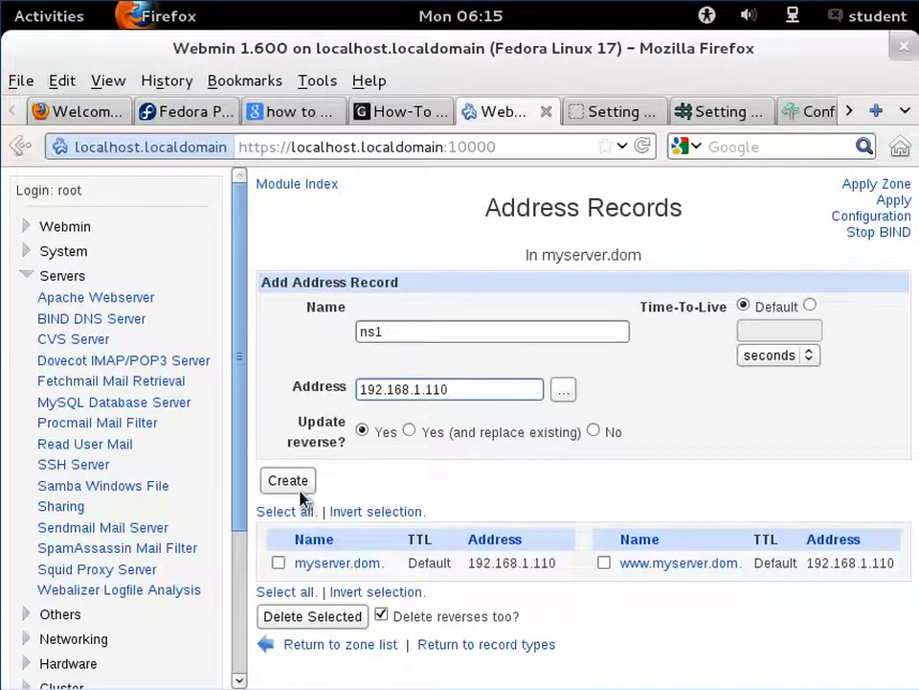
{"action": "left_click", "coordinate": [301, 491]}
- Add an address record named mail pointing to 192.168.1.110
{"action": "left_click", "coordinate": [434, 331]}
{"action": "type", "text": "m"}
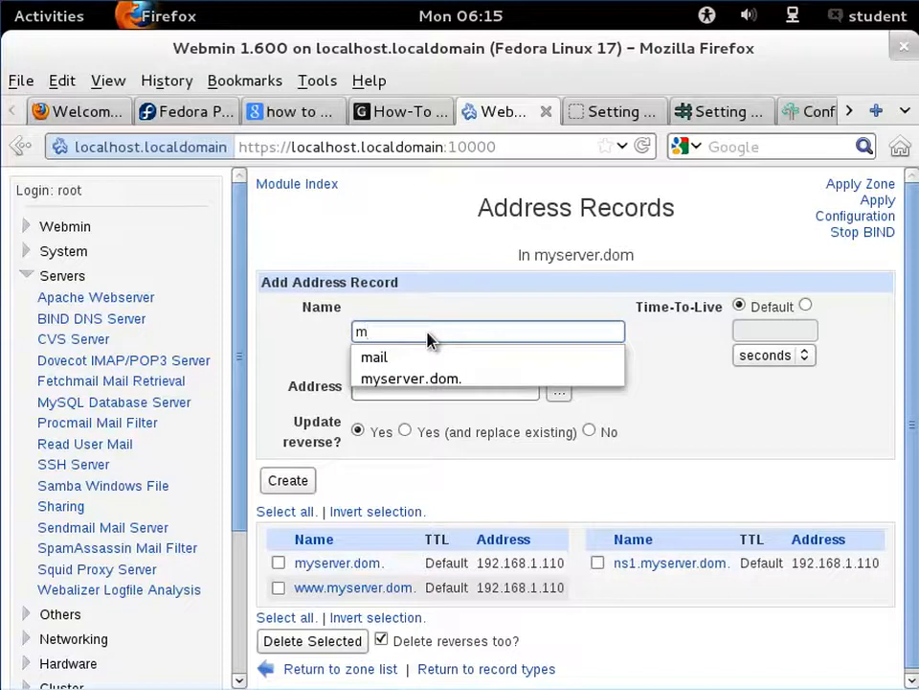
{"action": "key", "text": "Down"}
{"action": "key", "text": "Return"}
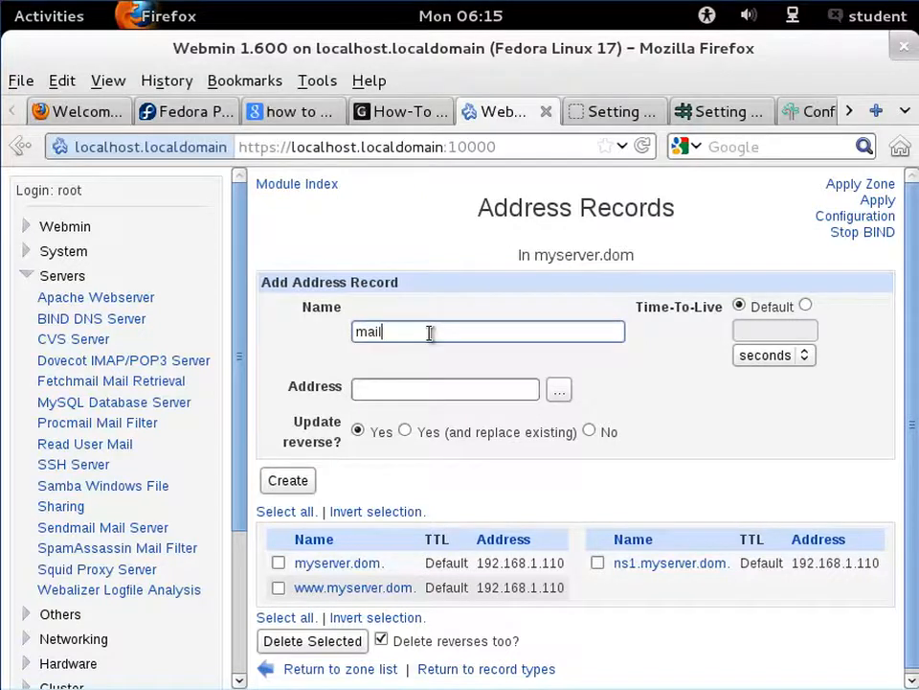
{"action": "left_click", "coordinate": [409, 383]}
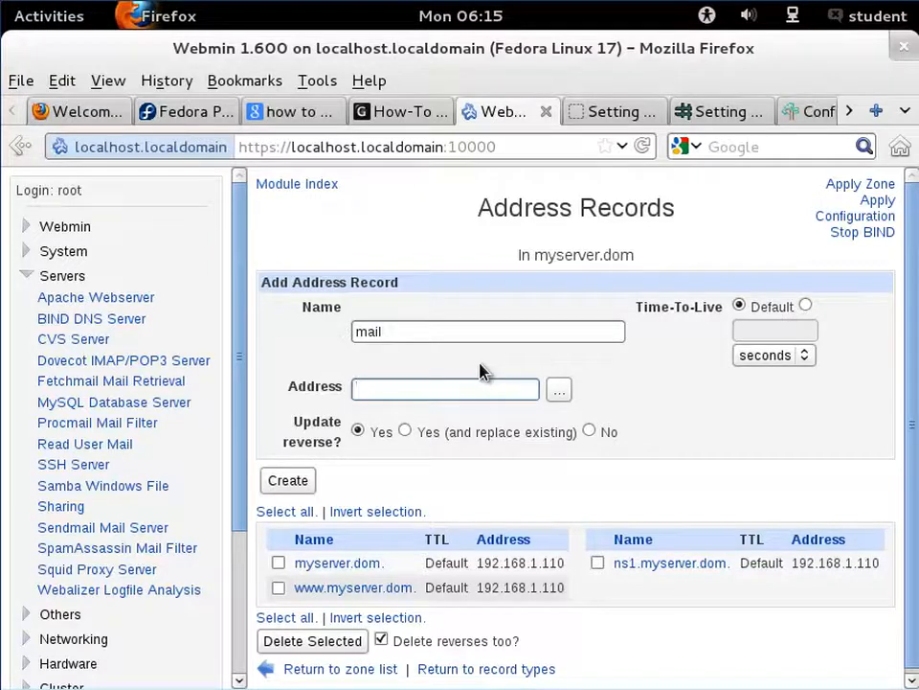
{"action": "type", "text": "19"}
{"action": "key", "text": "Down"}
{"action": "key", "text": "Return"}
{"action": "left_click", "coordinate": [291, 484]}
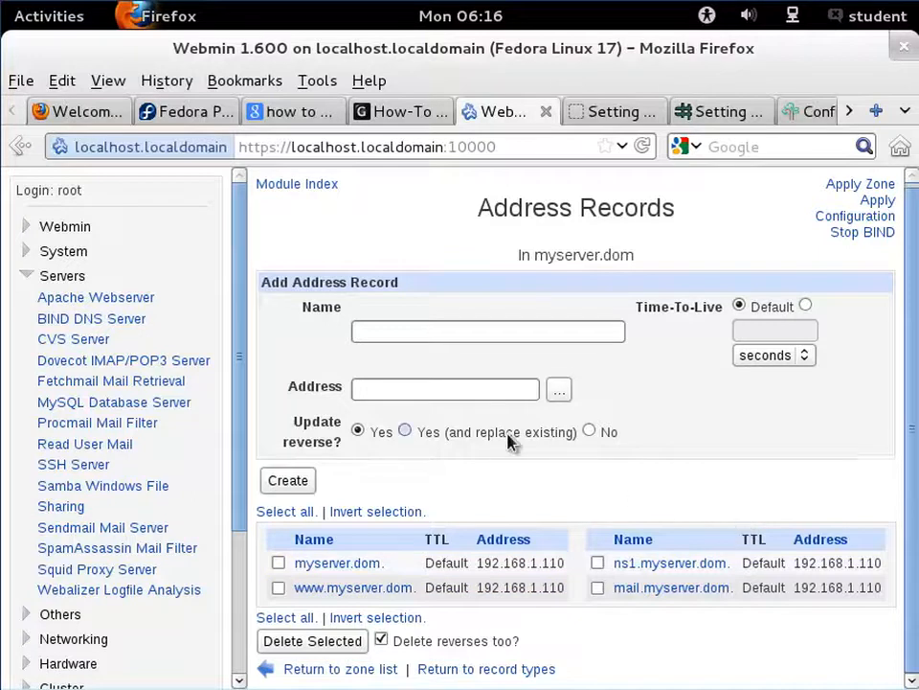
- Return to the zone's record types and review the name server records
{"action": "scroll", "coordinate": [509, 441], "scroll_direction": "down", "scroll_amount": 1}
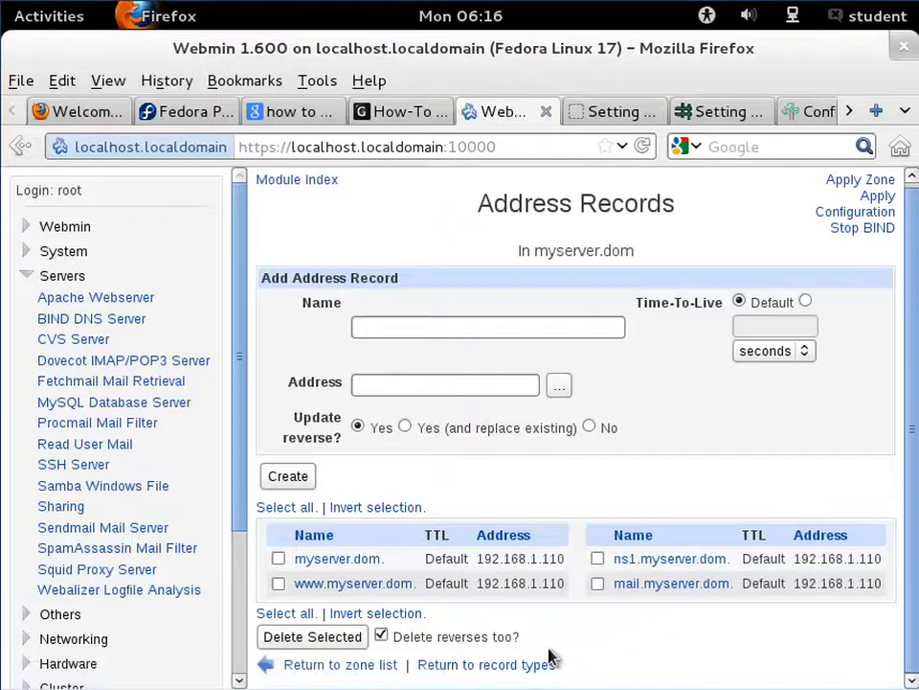
{"action": "left_click", "coordinate": [542, 665]}
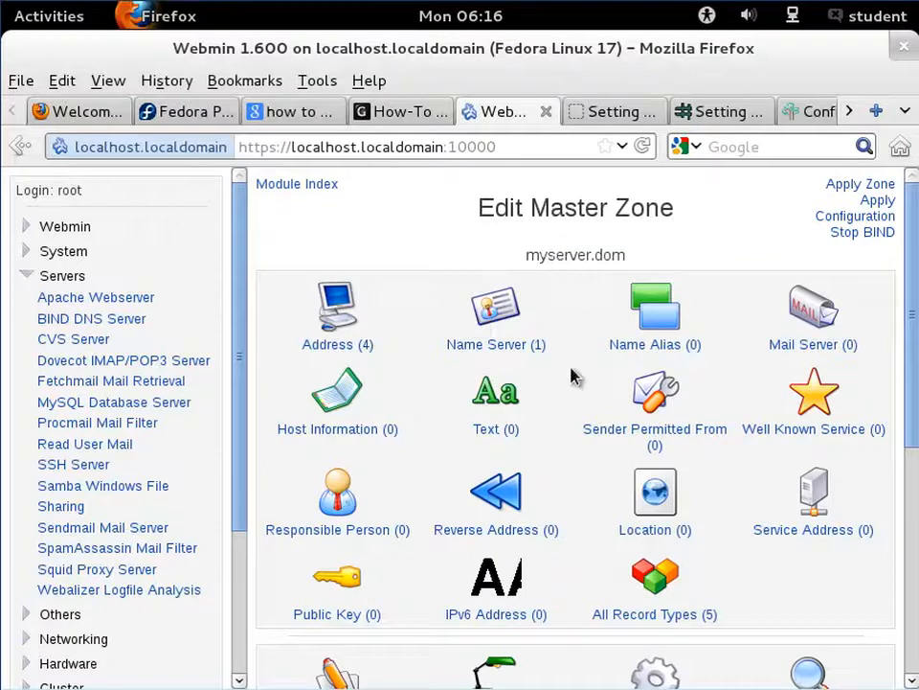
{"action": "left_click", "coordinate": [510, 347]}
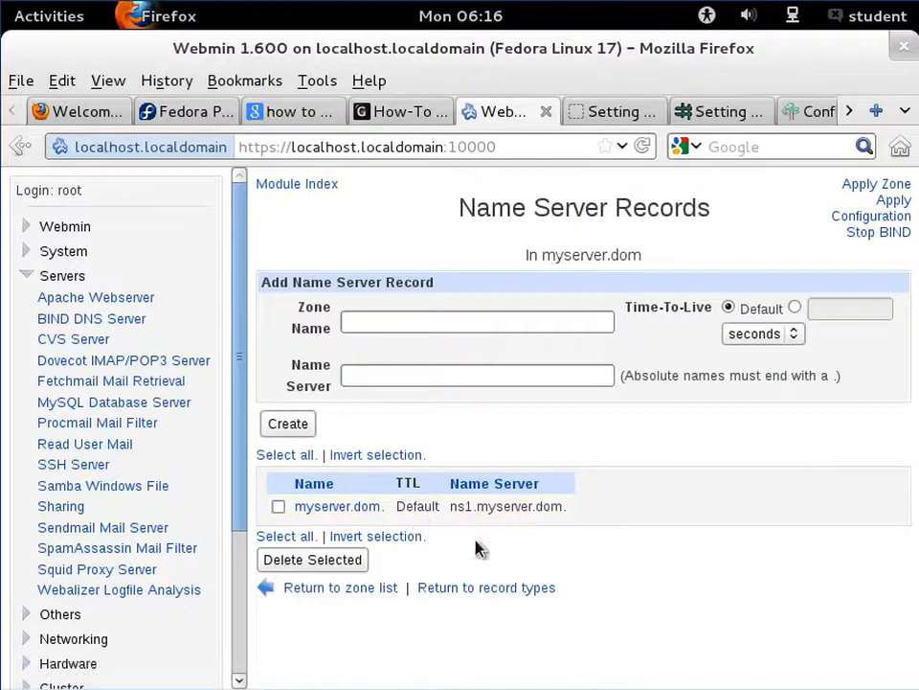
{"action": "left_click", "coordinate": [487, 592]}
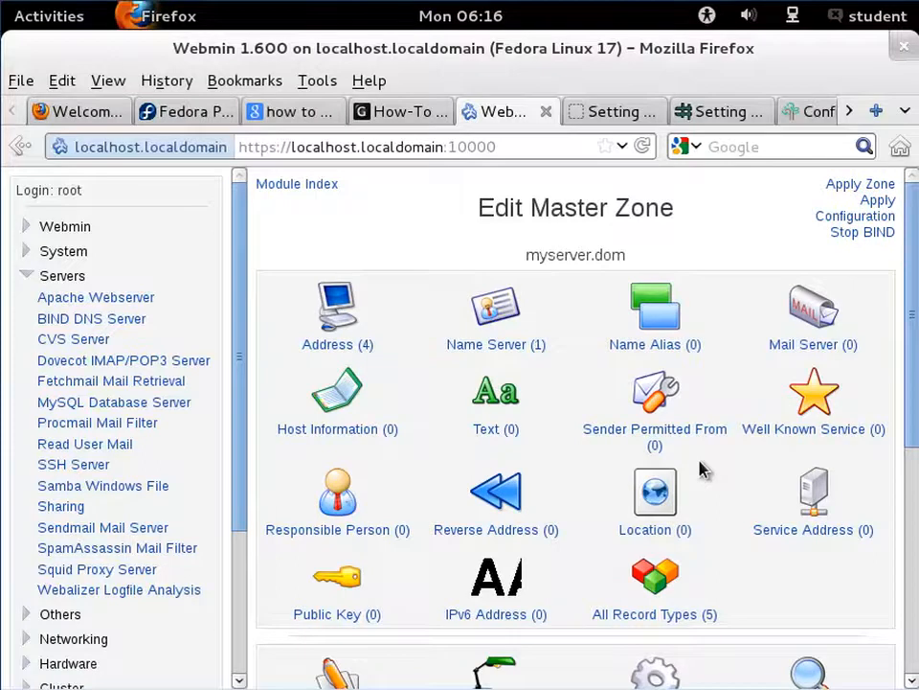
- Create a mail server record for myserver.dom with mail server mail.myserver.dom and priority 10
{"action": "left_click", "coordinate": [789, 350]}
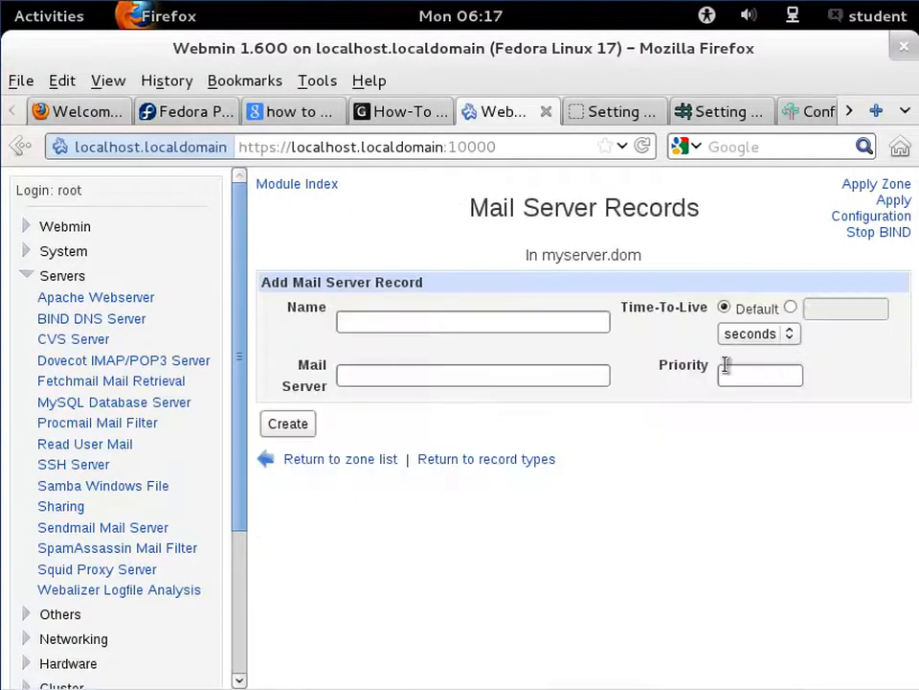
{"action": "left_click", "coordinate": [548, 327]}
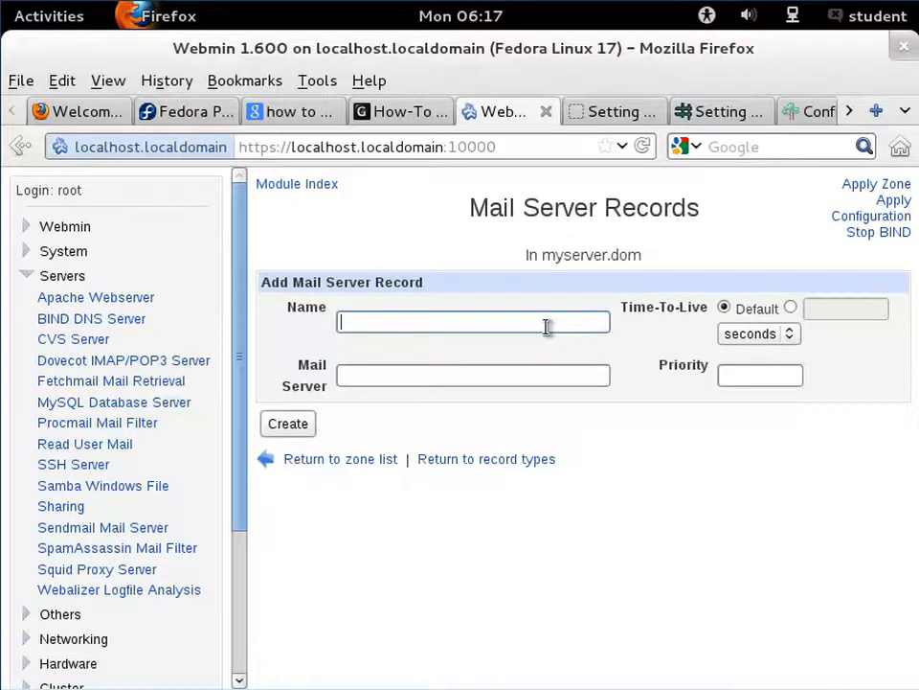
{"action": "type", "text": "my"}
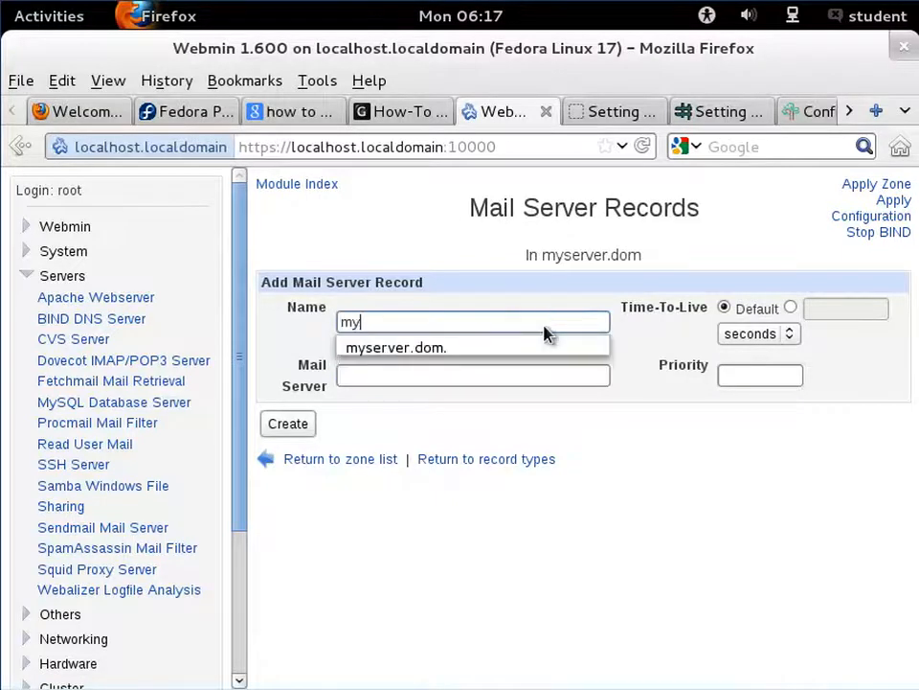
{"action": "key", "text": "Down"}
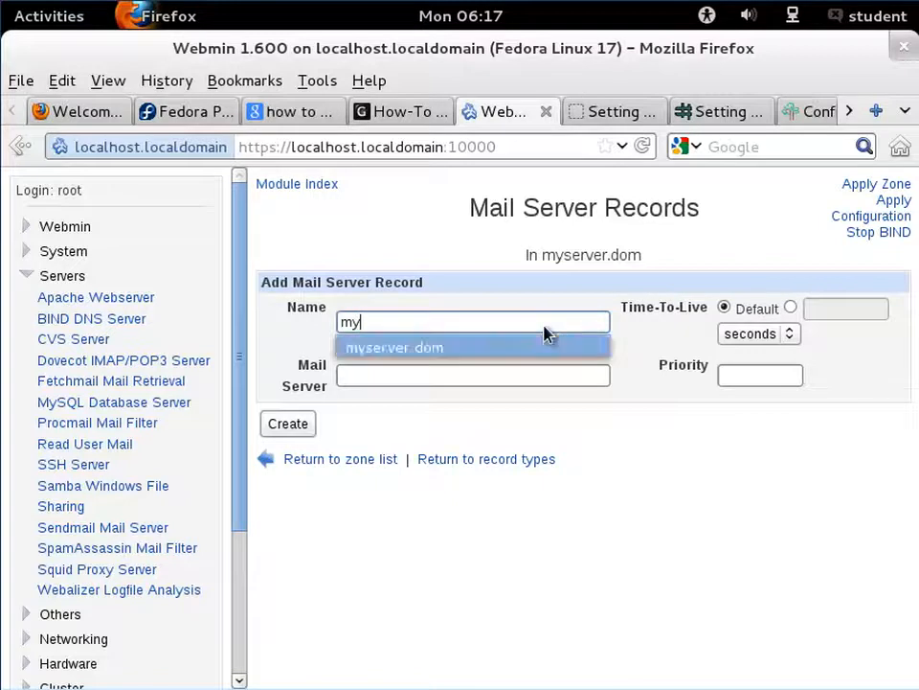
{"action": "key", "text": "Return"}
{"action": "key", "text": "BackSpace"}
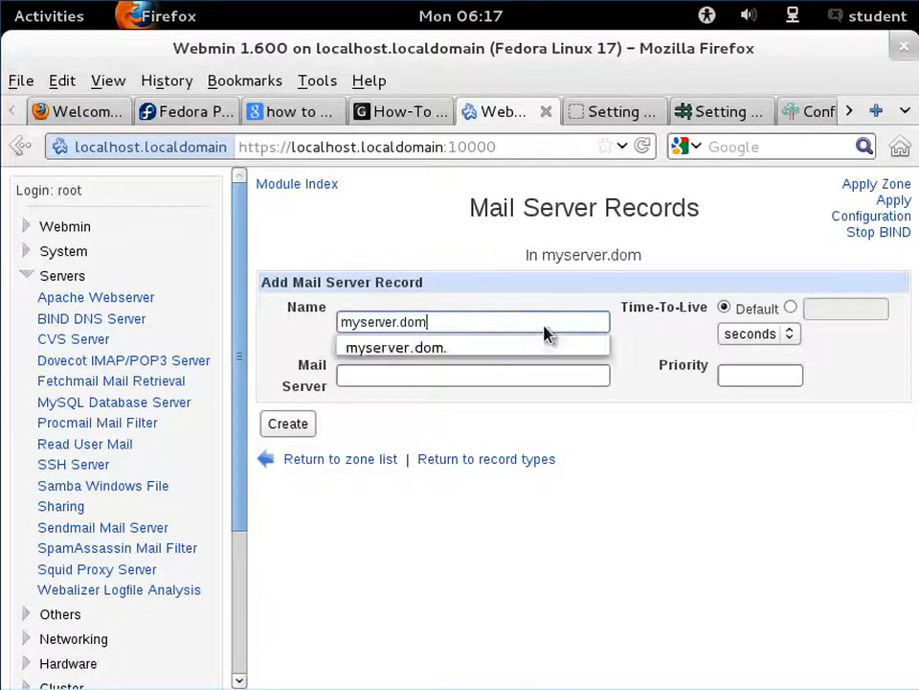
{"action": "left_click", "coordinate": [531, 374]}
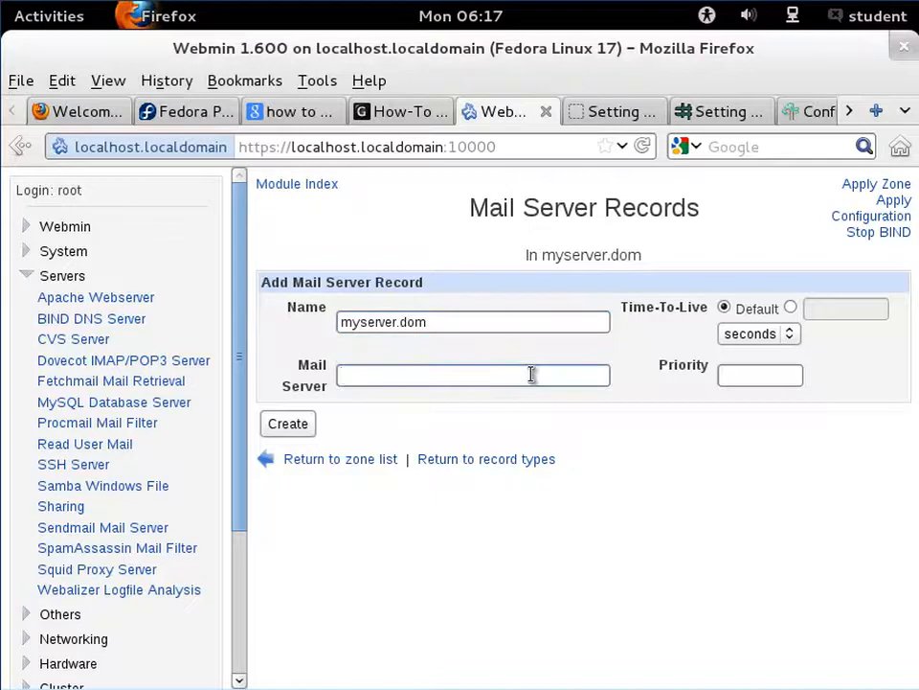
{"action": "type", "text": "mail"}
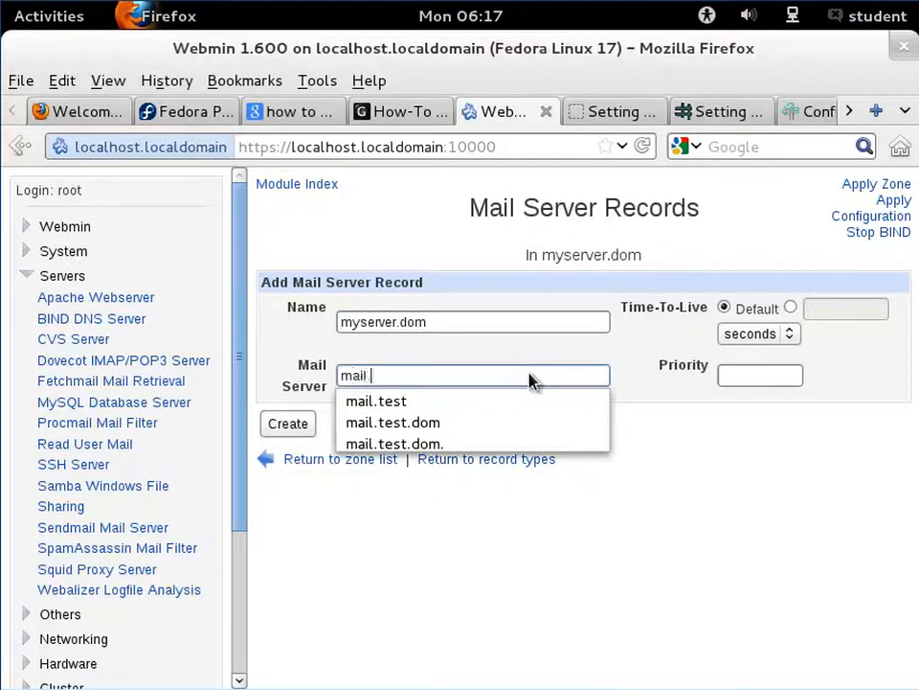
{"action": "key", "text": "BackSpace"}
{"action": "type", "text": ".myserver.dom"}
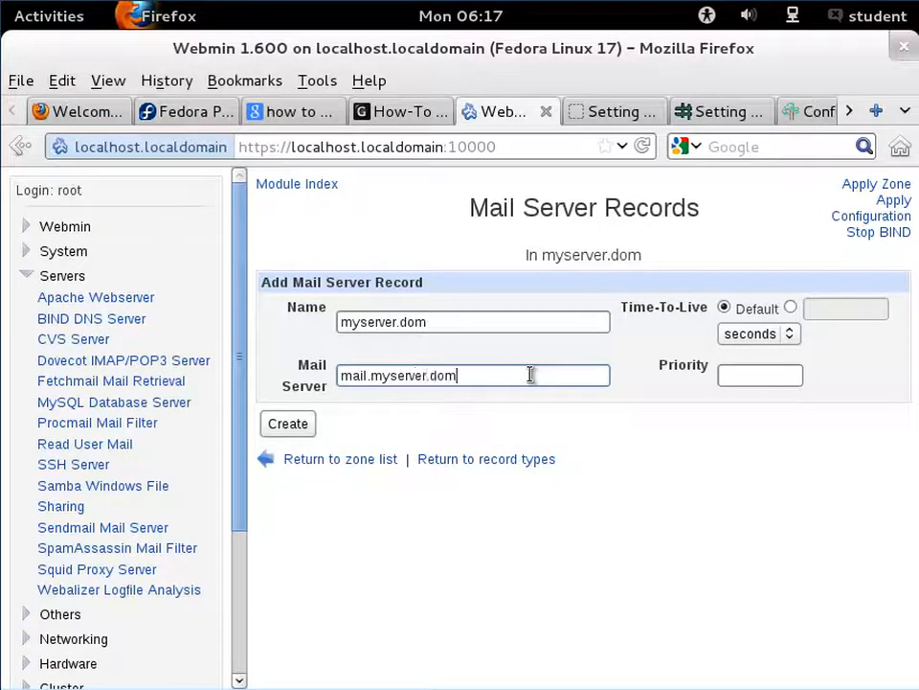
{"action": "left_click", "coordinate": [752, 380]}
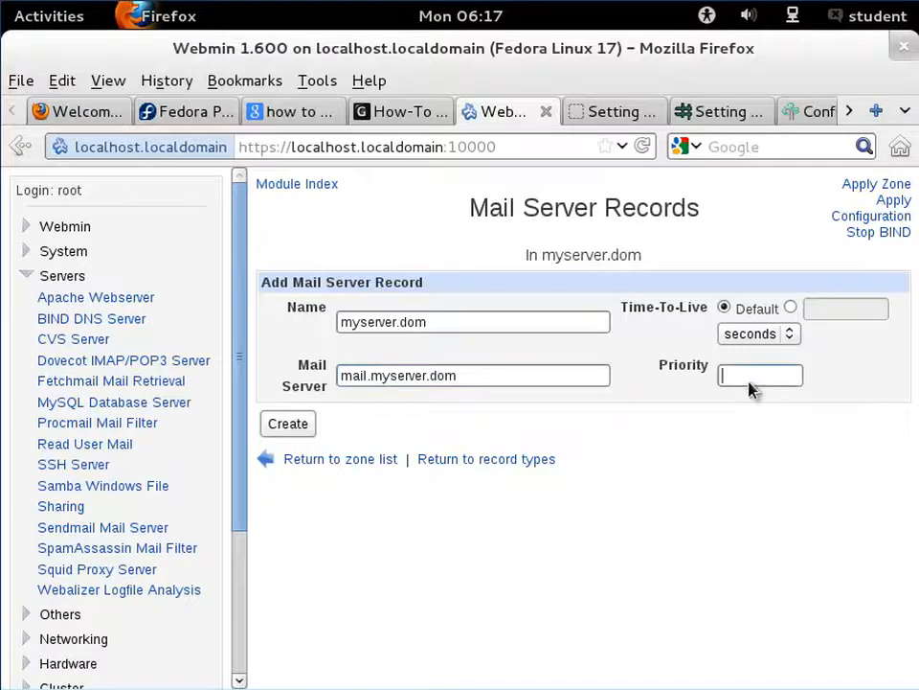
{"action": "type", "text": "10"}
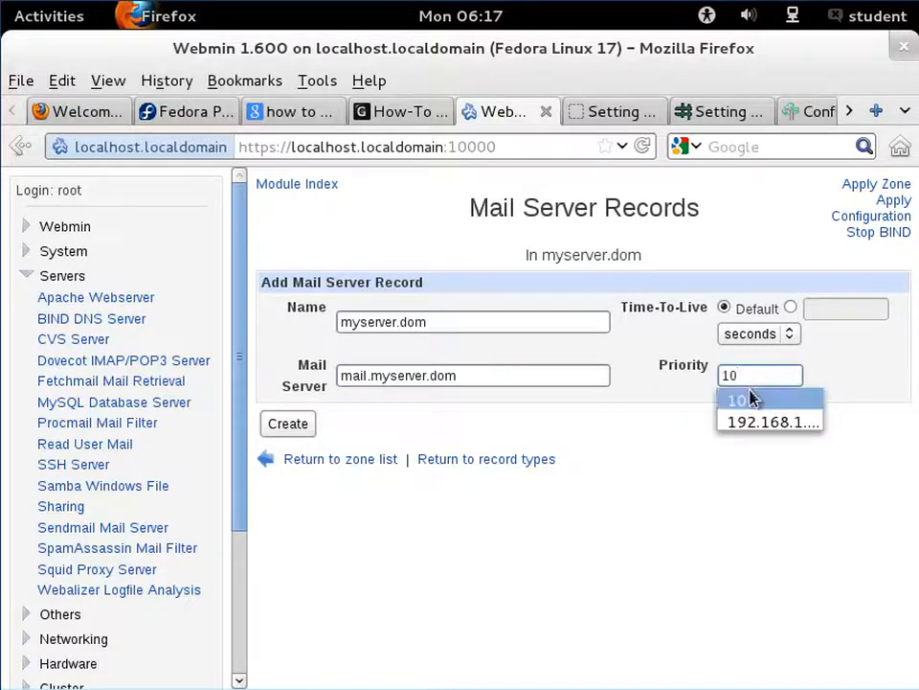
{"action": "left_click", "coordinate": [753, 398]}
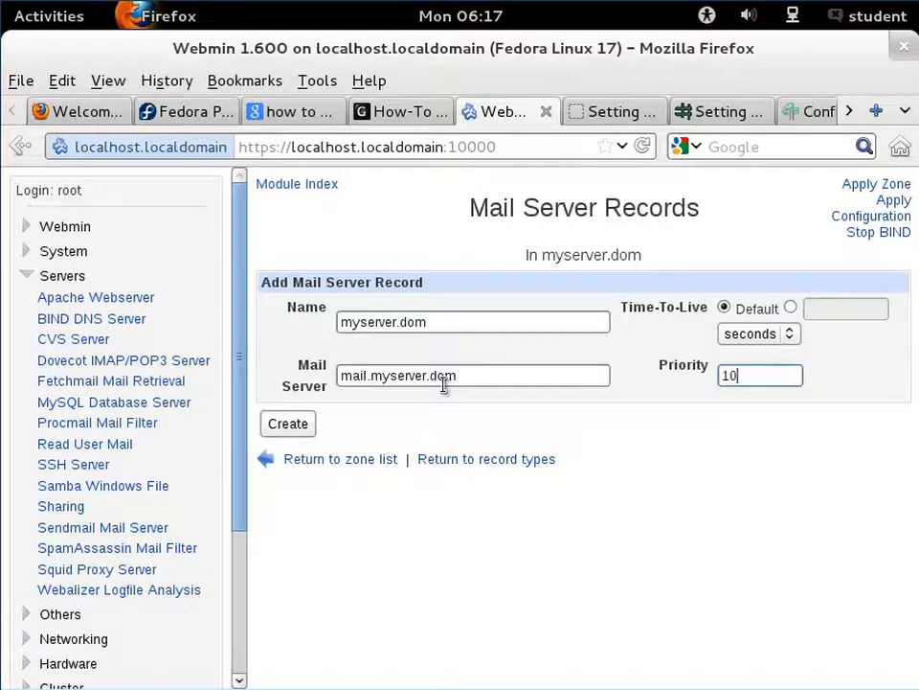
{"action": "left_click", "coordinate": [290, 424]}
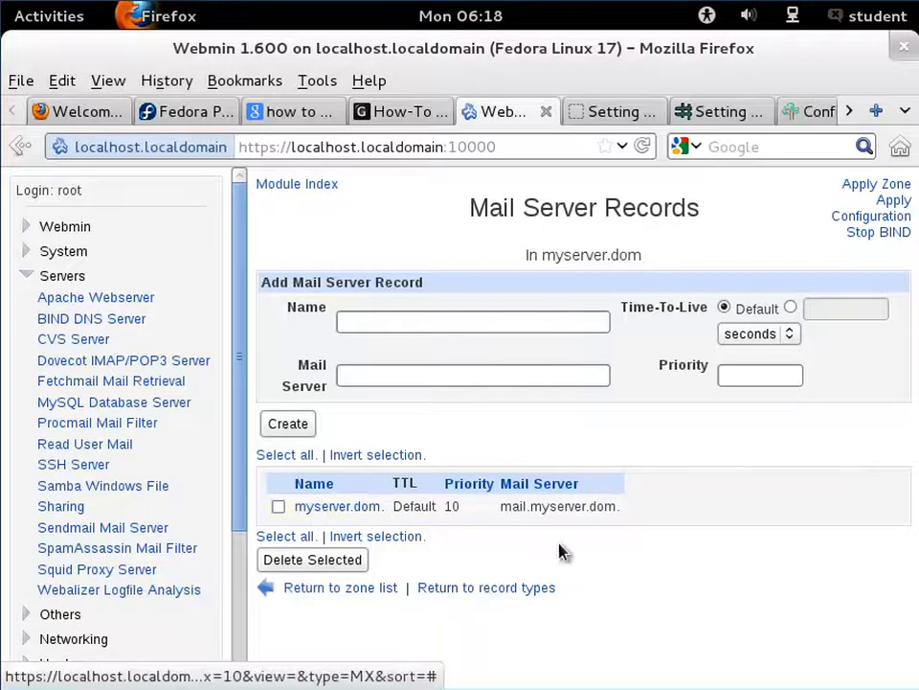
- Create a host information record for myserver.dom with hardware 'vmware machine' and operating system 'Linux Red Hat'
{"action": "left_click", "coordinate": [503, 590]}
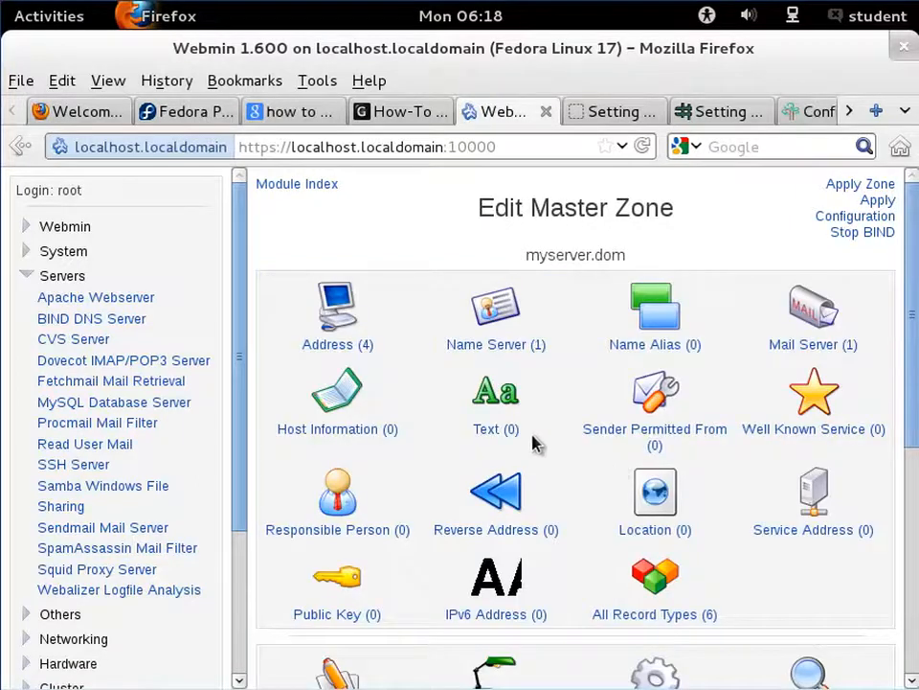
{"action": "left_click", "coordinate": [397, 433]}
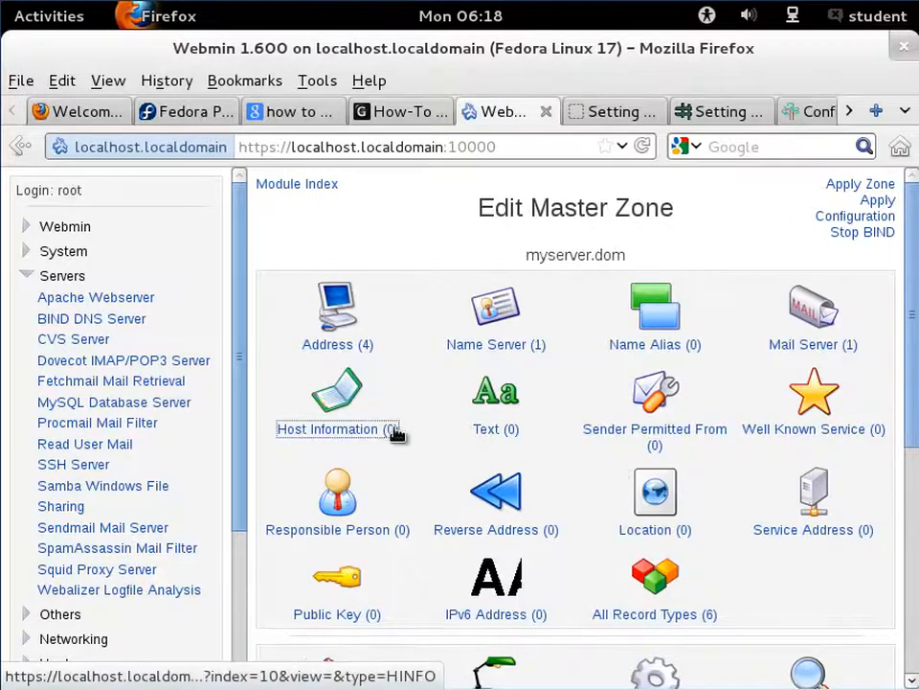
{"action": "left_click", "coordinate": [414, 328]}
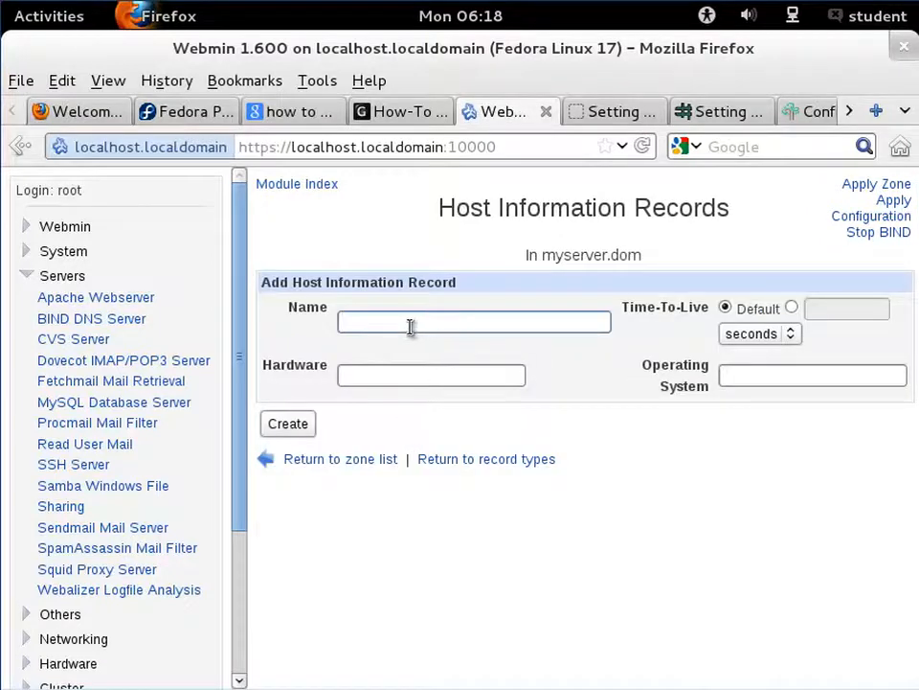
{"action": "type", "text": "my"}
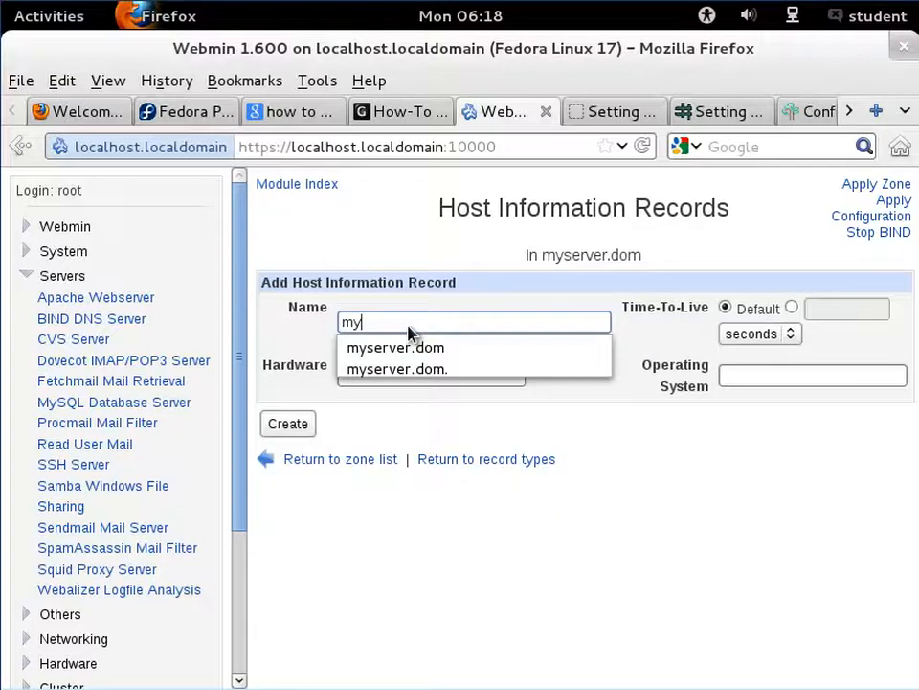
{"action": "key", "text": "Down"}
{"action": "key", "text": "Return"}
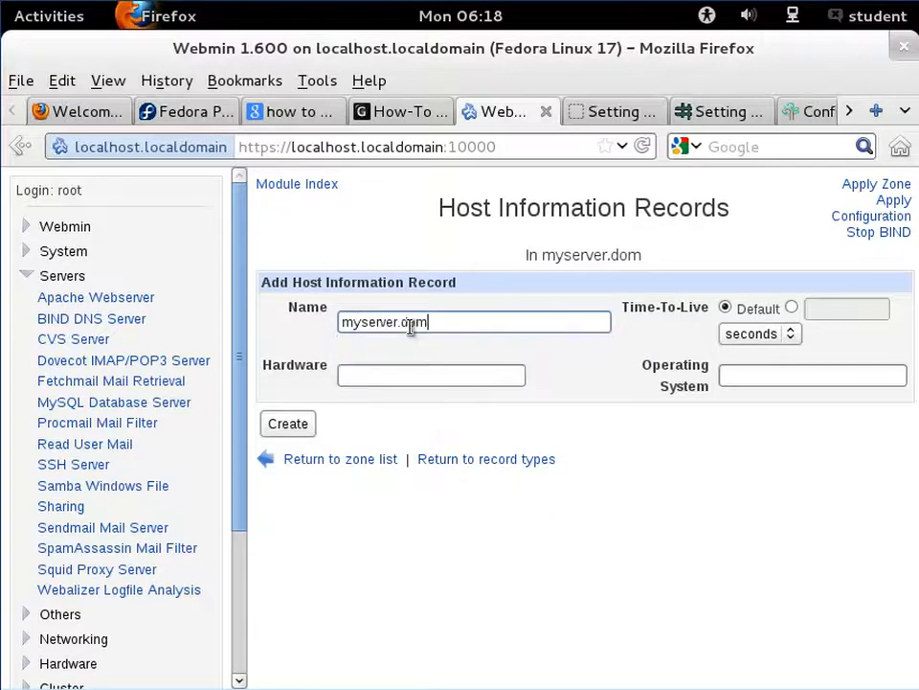
{"action": "left_click", "coordinate": [400, 372]}
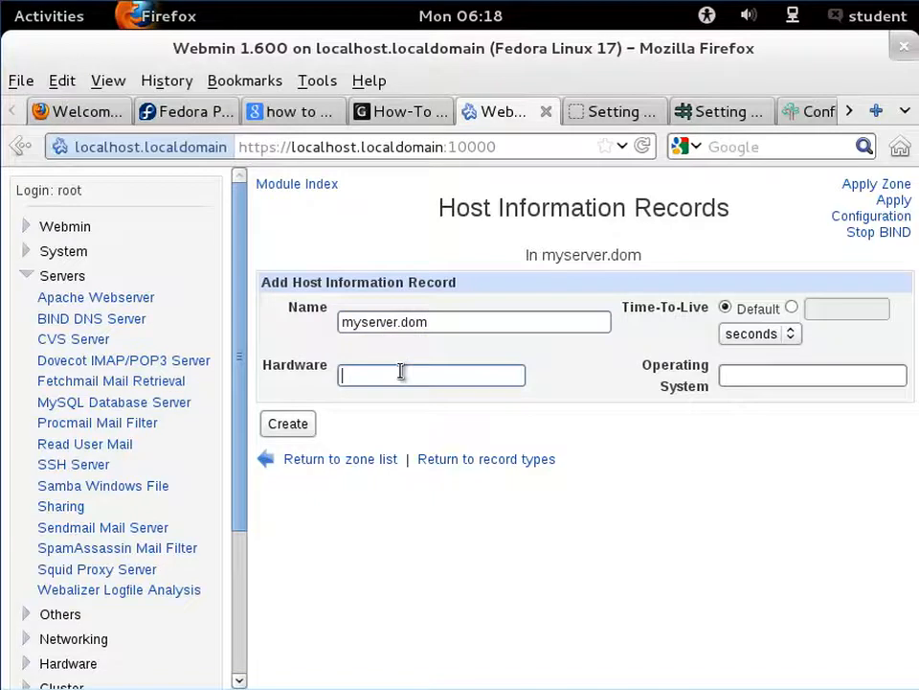
{"action": "type", "text": "v"}
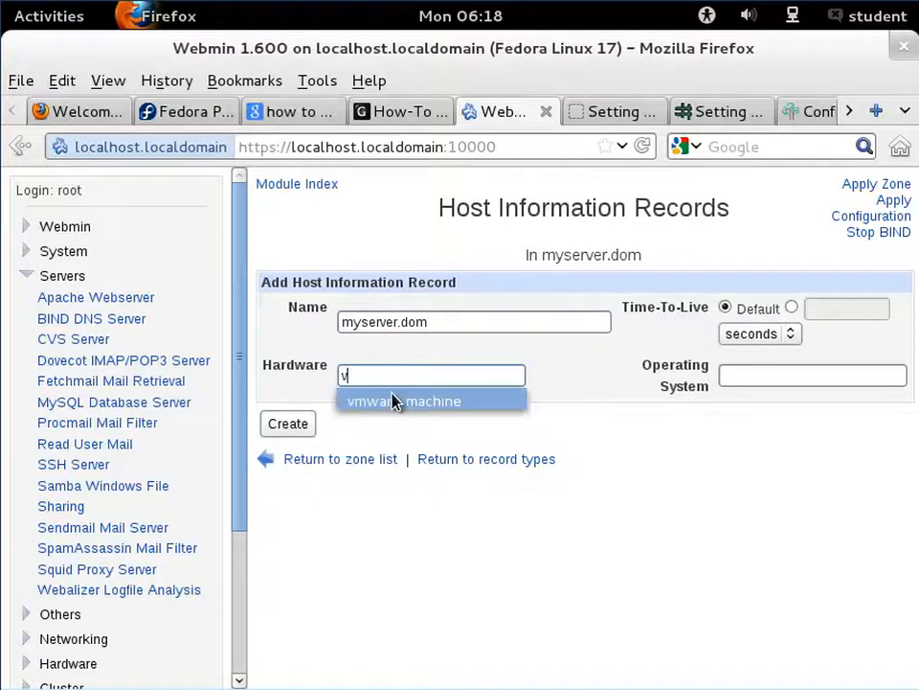
{"action": "left_click", "coordinate": [398, 401]}
{"action": "left_click", "coordinate": [772, 380]}
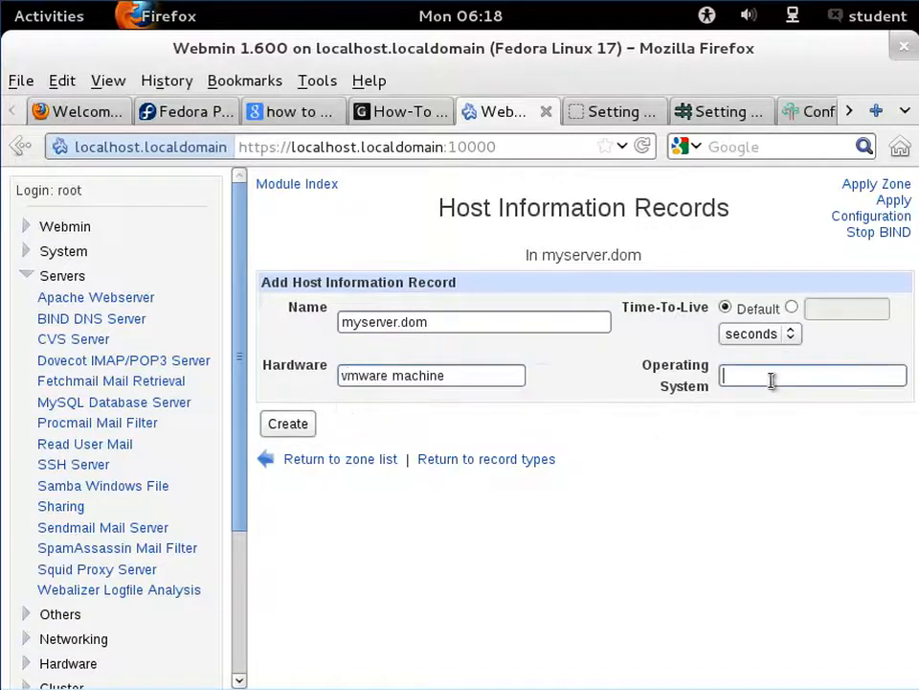
{"action": "type", "text": "l"}
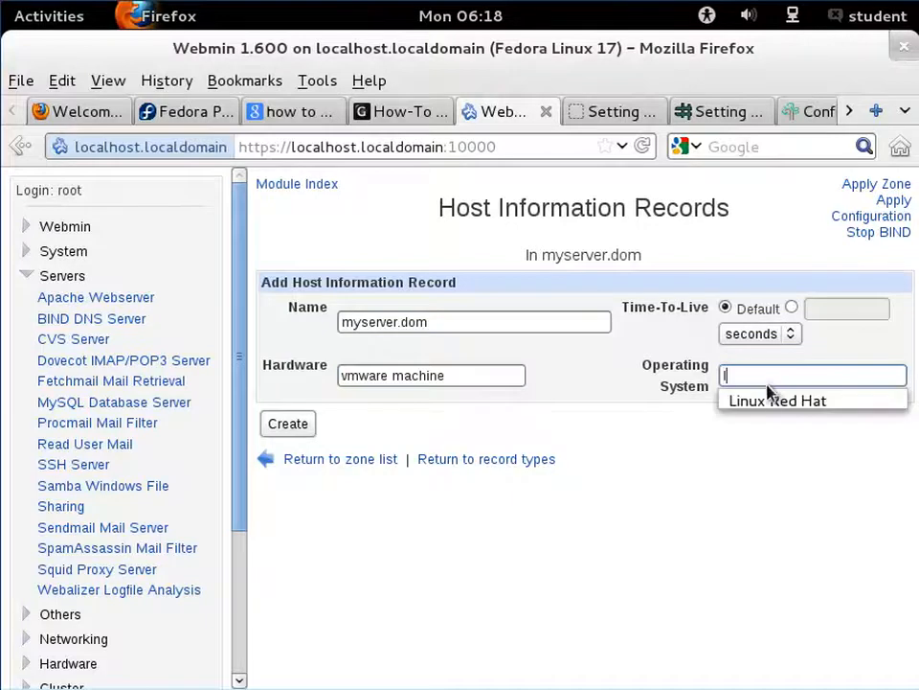
{"action": "left_click", "coordinate": [767, 400]}
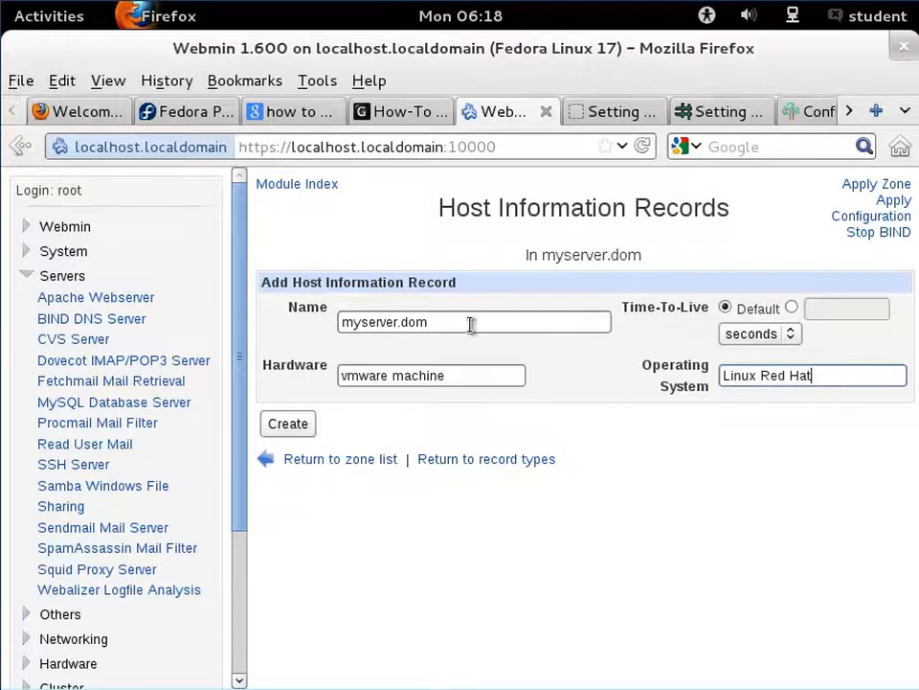
{"action": "left_click", "coordinate": [307, 424]}
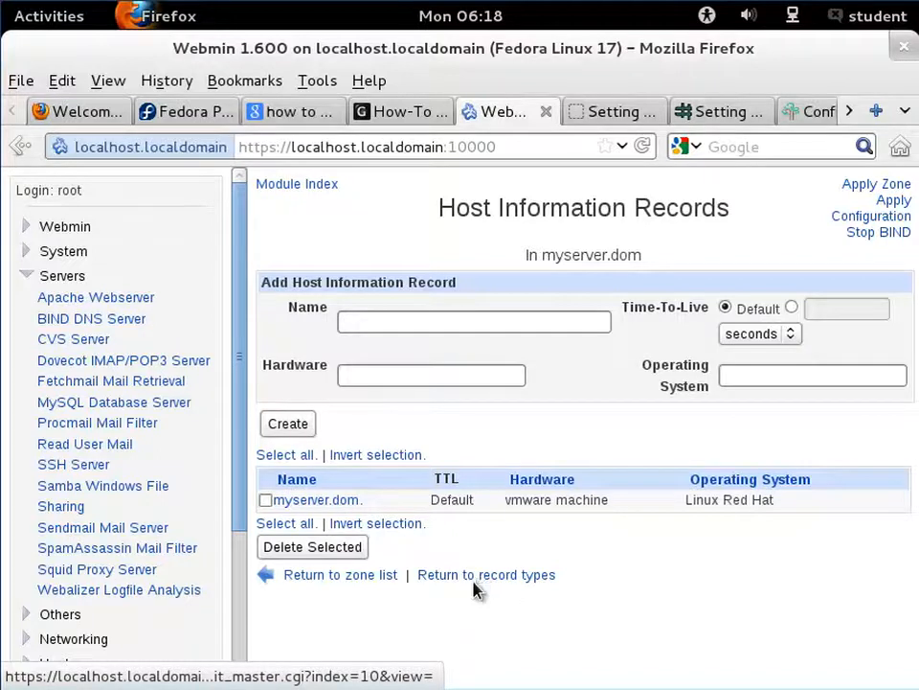
- Open the zone's text records and set the new text record's name to myserver.dom
{"action": "left_click_drag", "start_coordinate": [475, 579], "coordinate": [556, 578]}
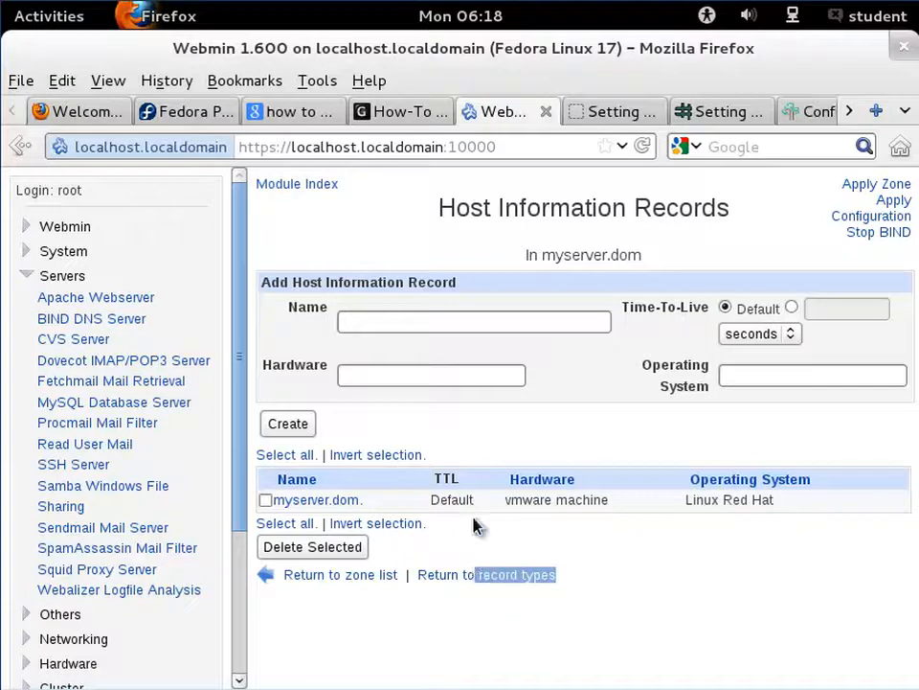
{"action": "left_click", "coordinate": [558, 612]}
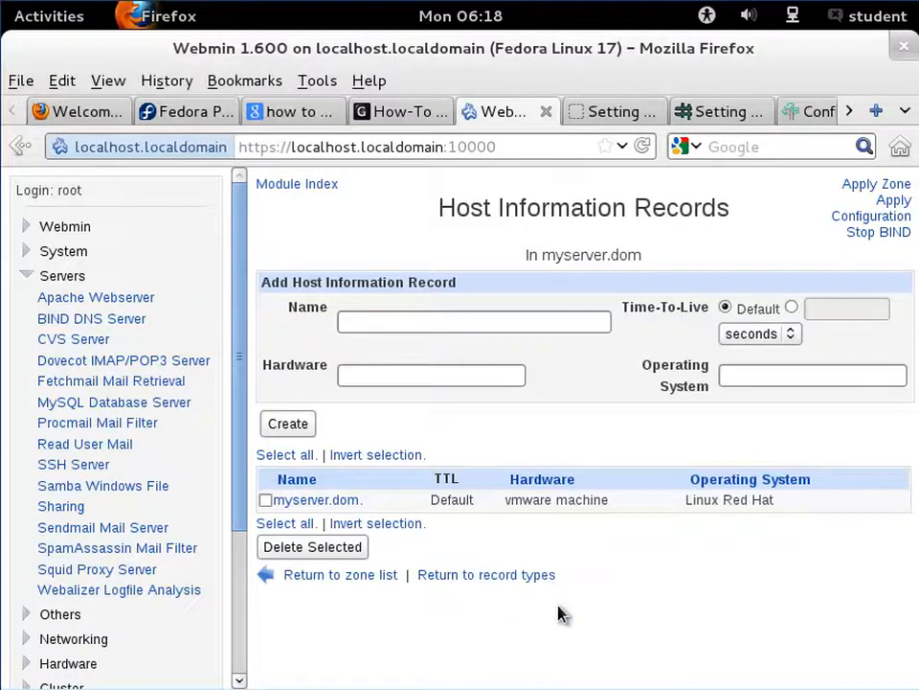
{"action": "left_click", "coordinate": [518, 586]}
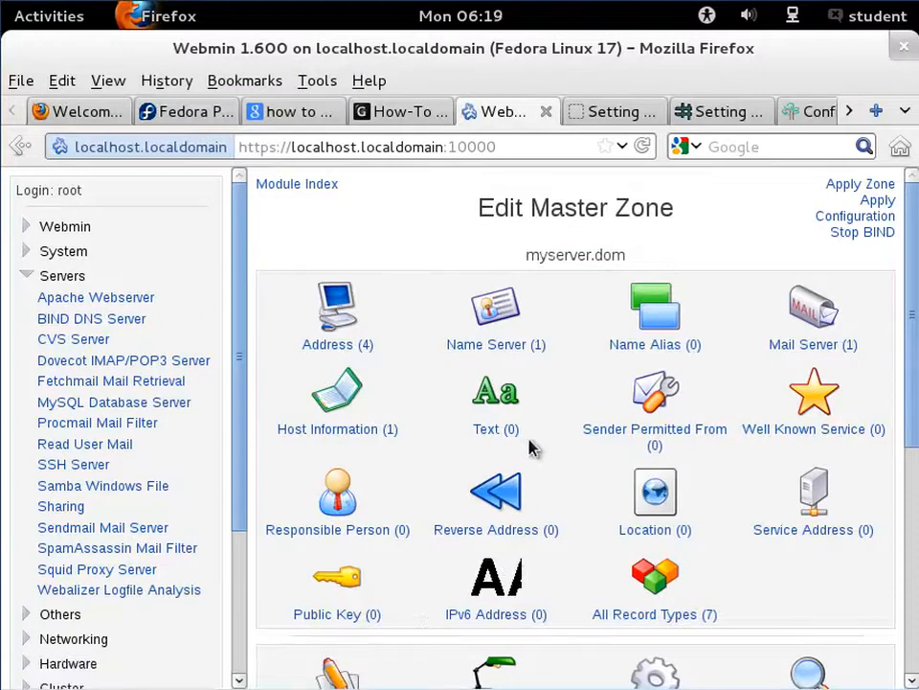
{"action": "left_click", "coordinate": [494, 427]}
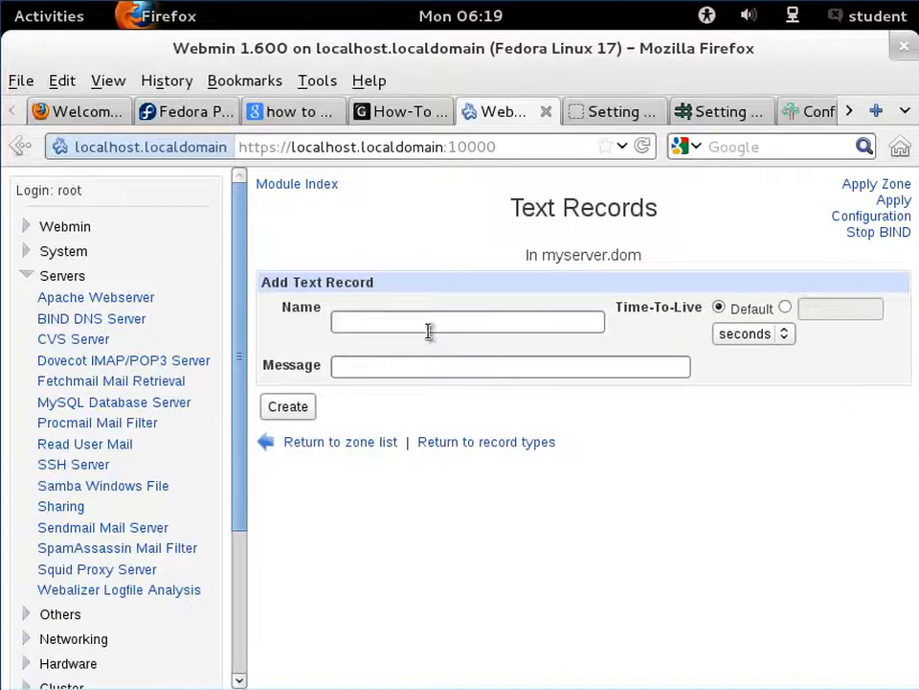
{"action": "left_click", "coordinate": [428, 319]}
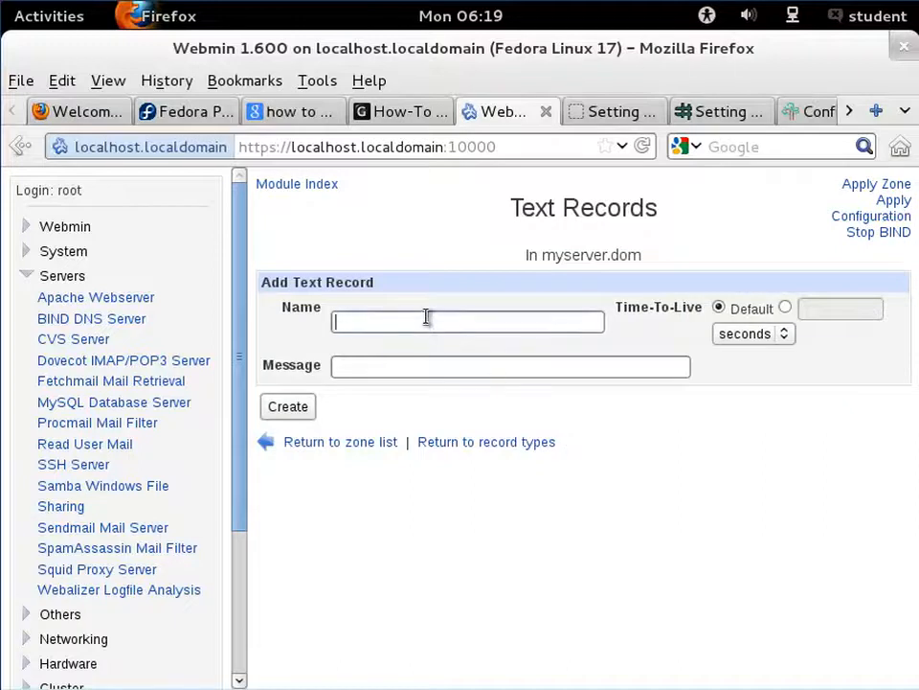
{"action": "type", "text": "m"}
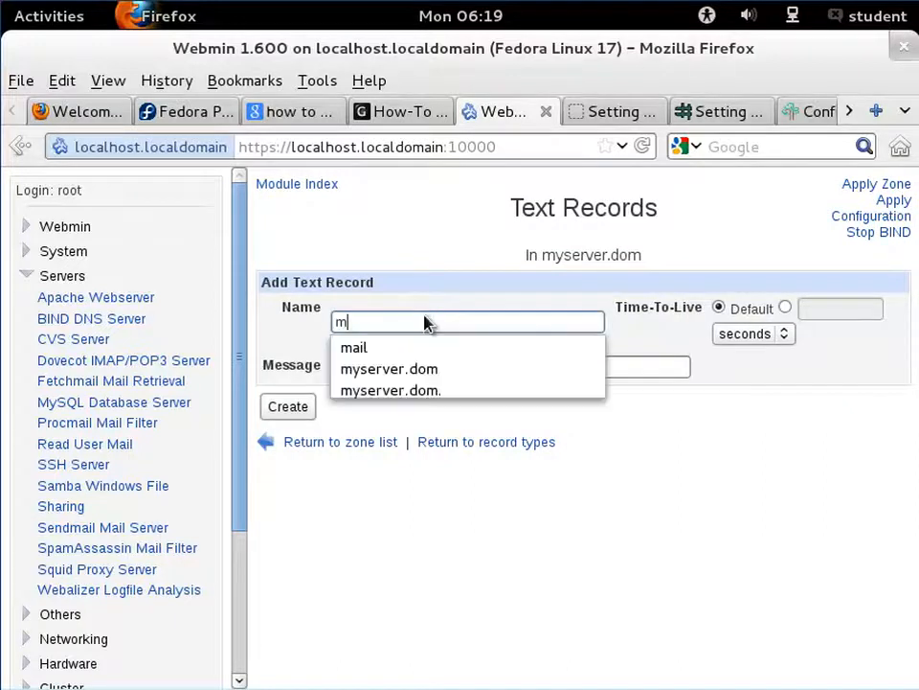
{"action": "left_click", "coordinate": [425, 372]}
{"action": "left_click", "coordinate": [428, 371]}
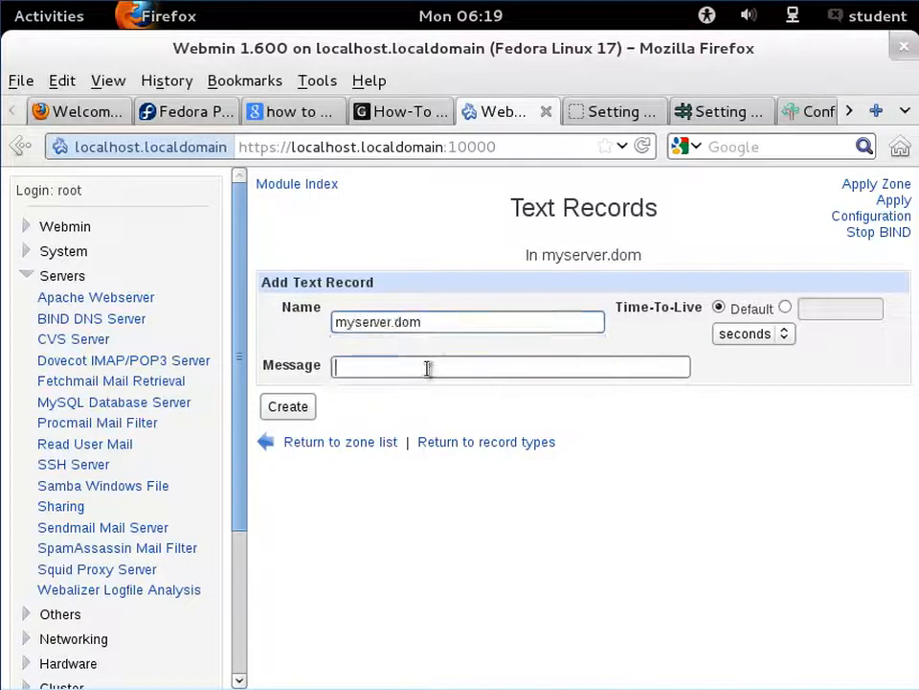
- Enter the message 'welcome to my dns server' and create the text record
{"action": "type", "text": "w"}
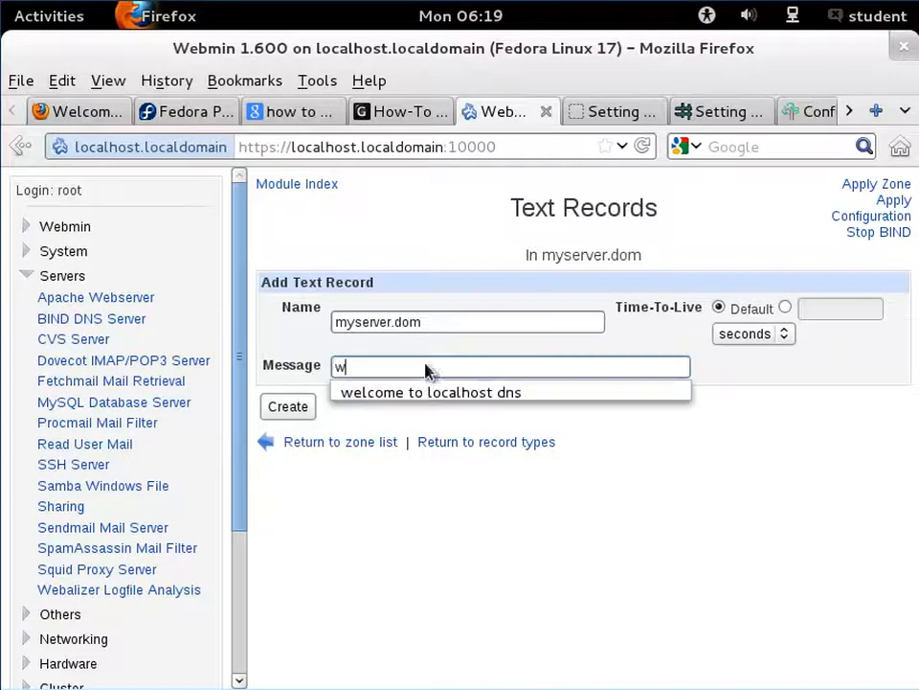
{"action": "left_click", "coordinate": [421, 392]}
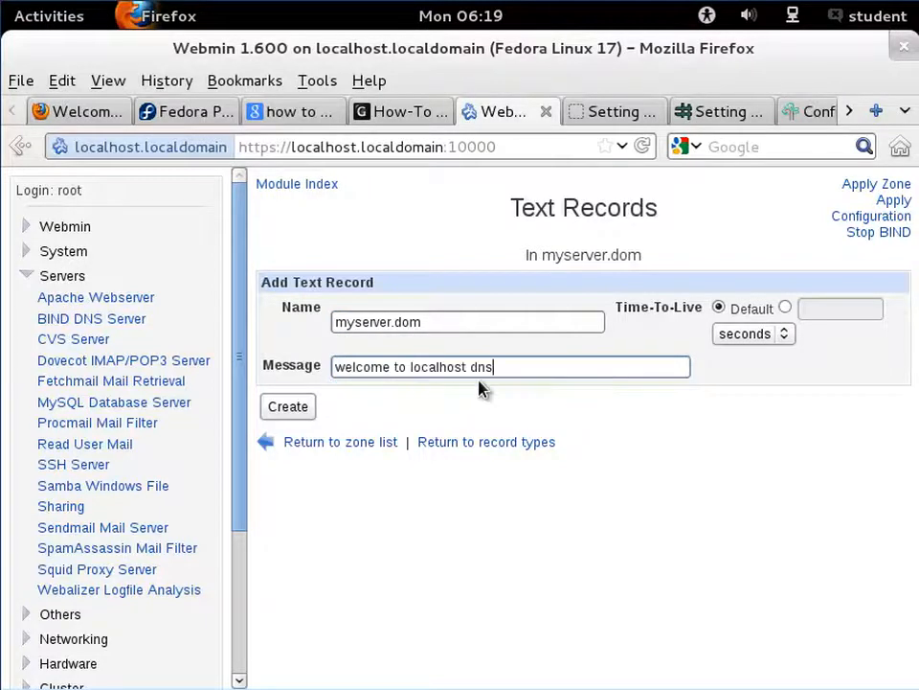
{"action": "left_click", "coordinate": [465, 370]}
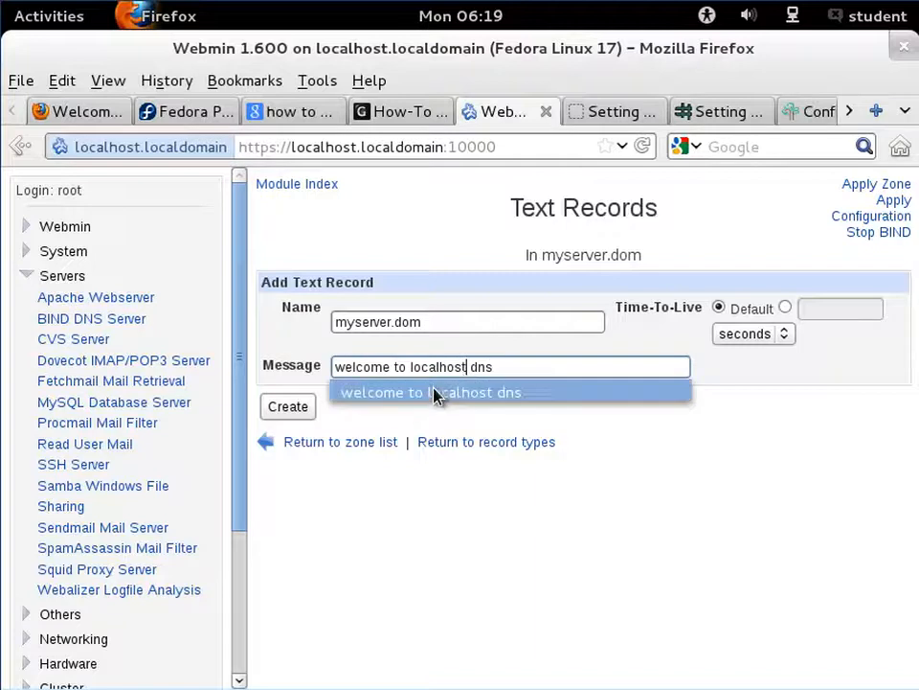
{"action": "key", "text": "BackSpace"}
{"action": "key", "text": "BackSpace"}
{"action": "key", "text": "BackSpace"}
{"action": "key", "text": "BackSpace"}
{"action": "key", "text": "BackSpace"}
{"action": "key", "text": "BackSpace"}
{"action": "key", "text": "BackSpace"}
{"action": "key", "text": "BackSpace"}
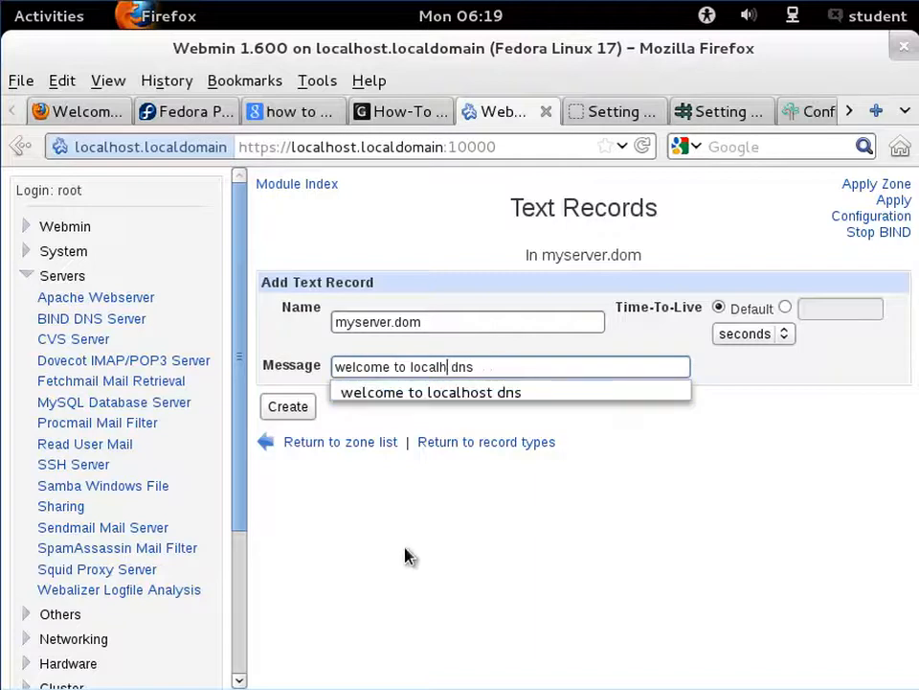
{"action": "key", "text": "BackSpace"}
{"action": "type", "text": "myserver.dom"}
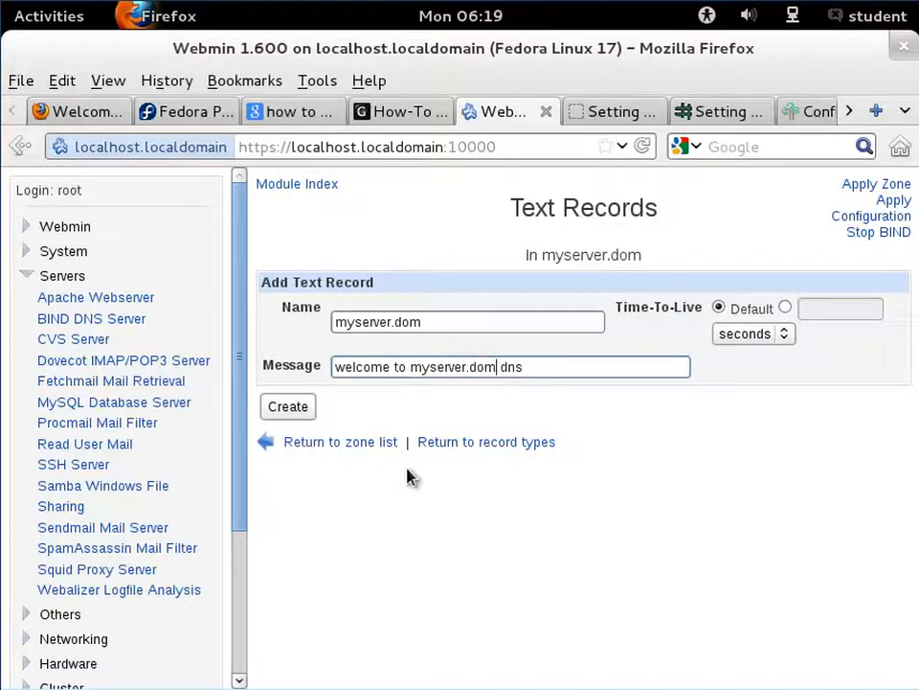
{"action": "key", "text": "Left"}
{"action": "key", "text": "Left"}
{"action": "key", "text": "Left"}
{"action": "key", "text": "Left"}
{"action": "key", "text": "Left"}
{"action": "key", "text": "Left"}
{"action": "key", "text": "Left"}
{"action": "key", "text": "Left"}
{"action": "key", "text": "Left"}
{"action": "key", "text": "Left"}
{"action": "key", "text": "Left"}
{"action": "key", "text": "Left"}
{"action": "type", "text": "ns1."}
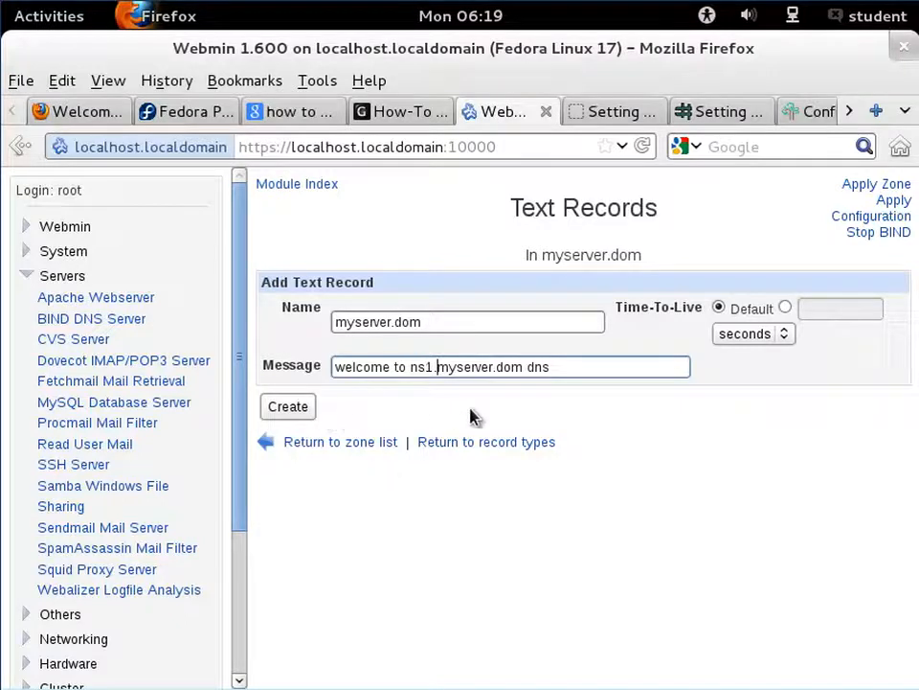
{"action": "key", "text": "BackSpace"}
{"action": "key", "text": "BackSpace"}
{"action": "key", "text": "BackSpace"}
{"action": "key", "text": "BackSpace"}
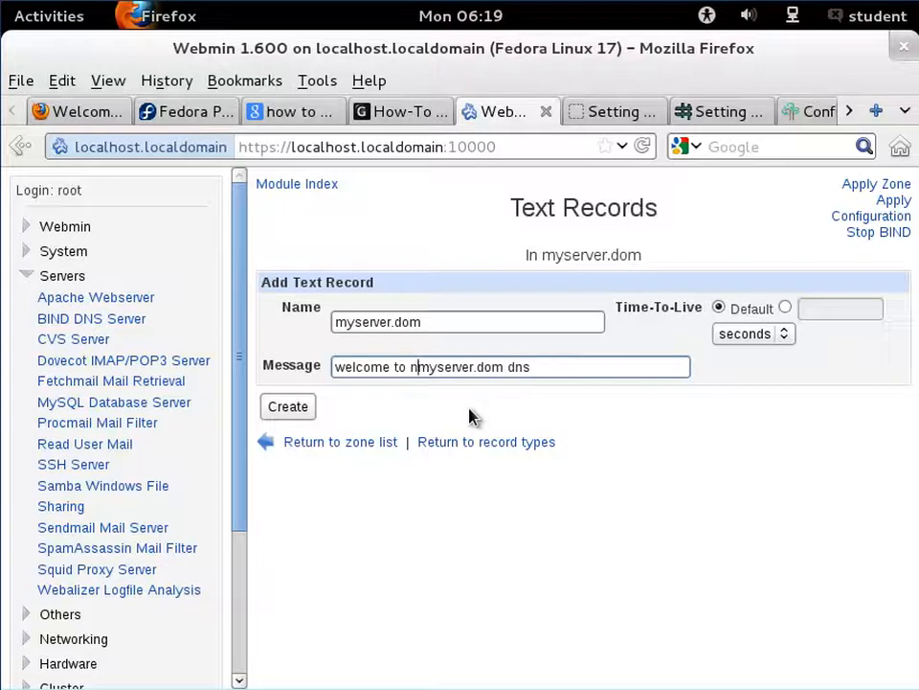
{"action": "key", "text": "Right"}
{"action": "key", "text": "Right"}
{"action": "key", "text": "Right"}
{"action": "key", "text": "Right"}
{"action": "key", "text": "Right"}
{"action": "key", "text": "Right"}
{"action": "key", "text": "Right"}
{"action": "key", "text": "Right"}
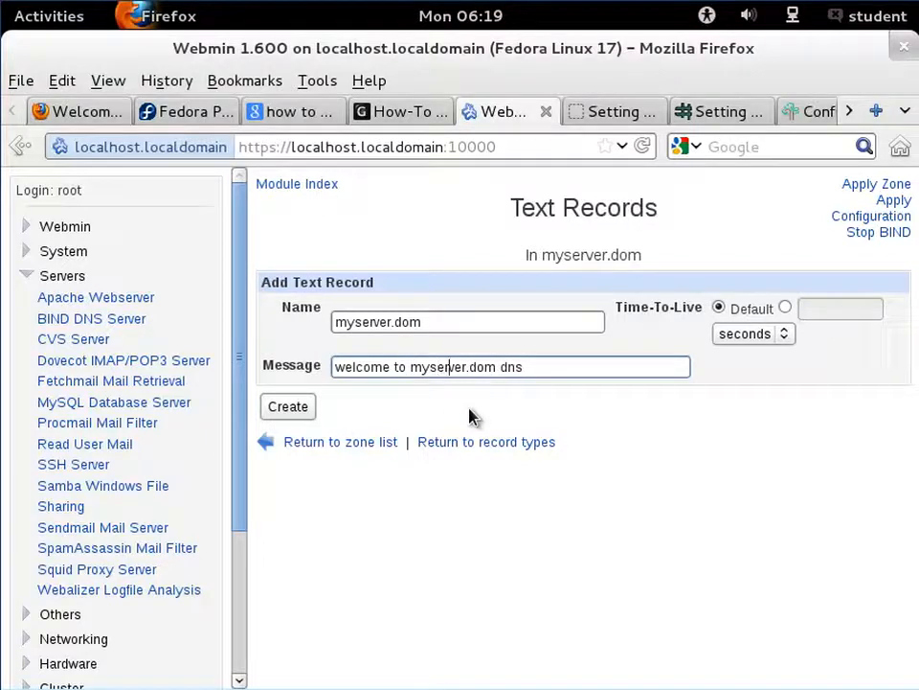
{"action": "key", "text": "Right"}
{"action": "key", "text": "Right"}
{"action": "key", "text": "Right"}
{"action": "key", "text": "Right"}
{"action": "key", "text": "BackSpace"}
{"action": "key", "text": "BackSpace"}
{"action": "key", "text": "BackSpace"}
{"action": "key", "text": "BackSpace"}
{"action": "key", "text": "Left"}
{"action": "key", "text": "Left"}
{"action": "key", "text": "Left"}
{"action": "key", "text": "Left"}
{"action": "key", "text": "Left"}
{"action": "key", "text": "Left"}
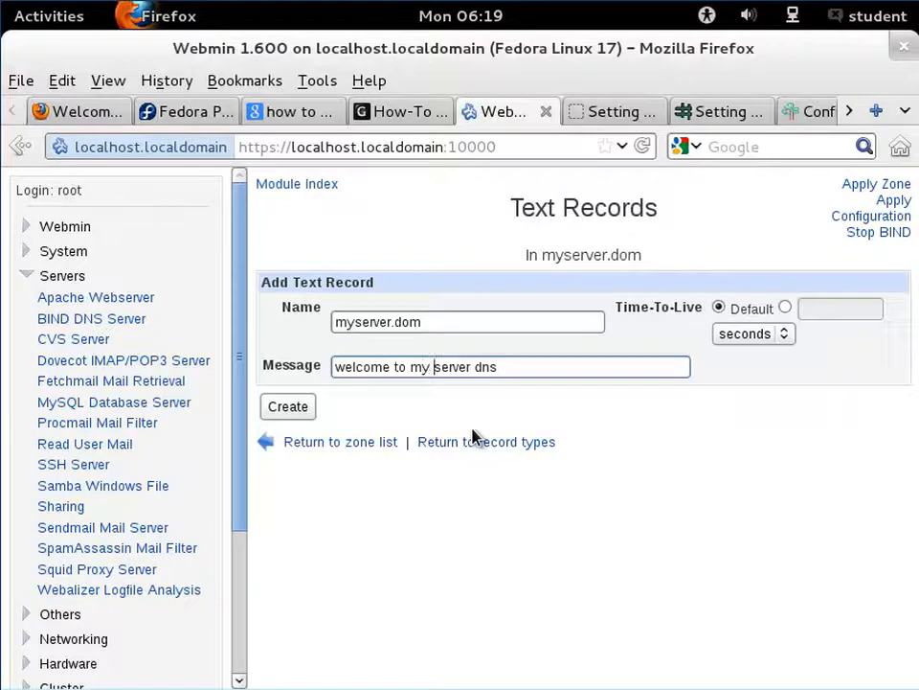
{"action": "type", "text": "dns"}
{"action": "key", "text": "Right"}
{"action": "key", "text": "Right"}
{"action": "key", "text": "Right"}
{"action": "key", "text": "Right"}
{"action": "key", "text": "Right"}
{"action": "key", "text": "Right"}
{"action": "key", "text": "Right"}
{"action": "key", "text": "Right"}
{"action": "key", "text": "Right"}
{"action": "key", "text": "Right"}
{"action": "key", "text": "BackSpace"}
{"action": "key", "text": "BackSpace"}
{"action": "key", "text": "BackSpace"}
{"action": "key", "text": "BackSpace"}
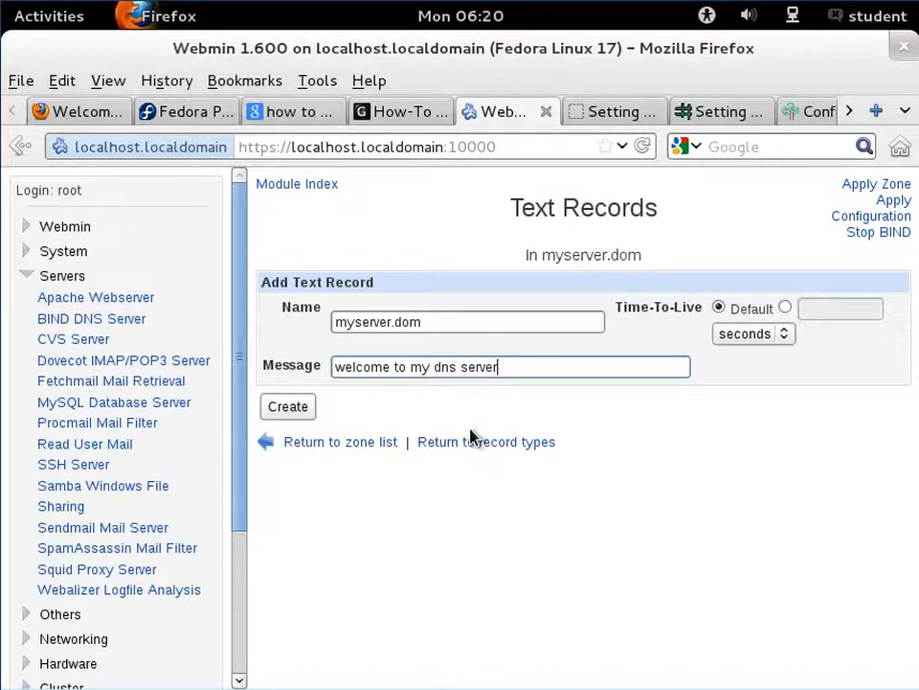
{"action": "left_click", "coordinate": [307, 416]}
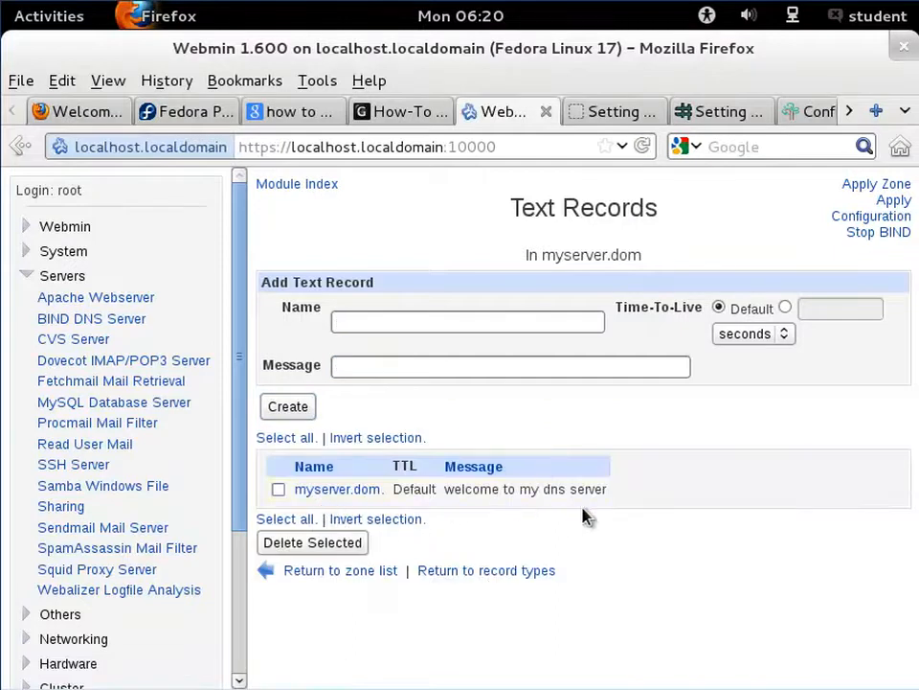
- Open the zone's responsible person records and set the new record's name to myserver.dom
{"action": "left_click", "coordinate": [471, 579]}
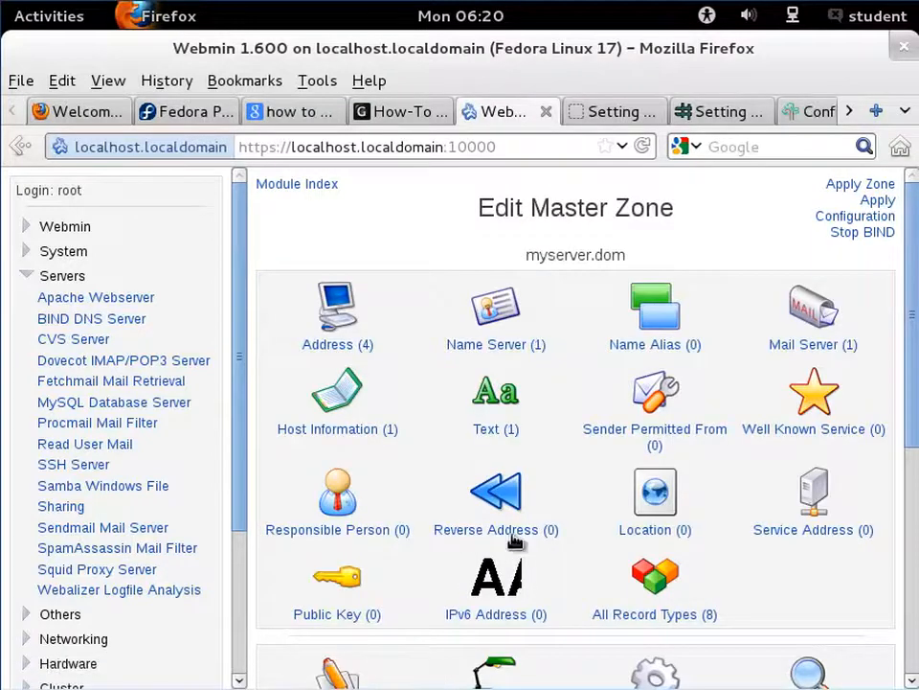
{"action": "left_click", "coordinate": [354, 527]}
{"action": "left_click", "coordinate": [445, 310]}
{"action": "type", "text": "m"}
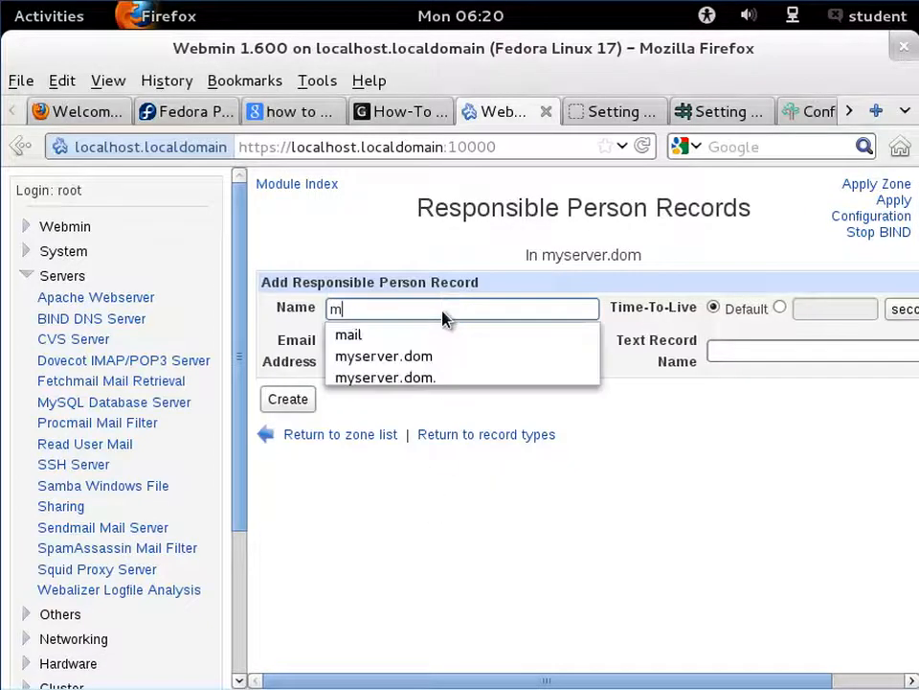
{"action": "left_click", "coordinate": [430, 357]}
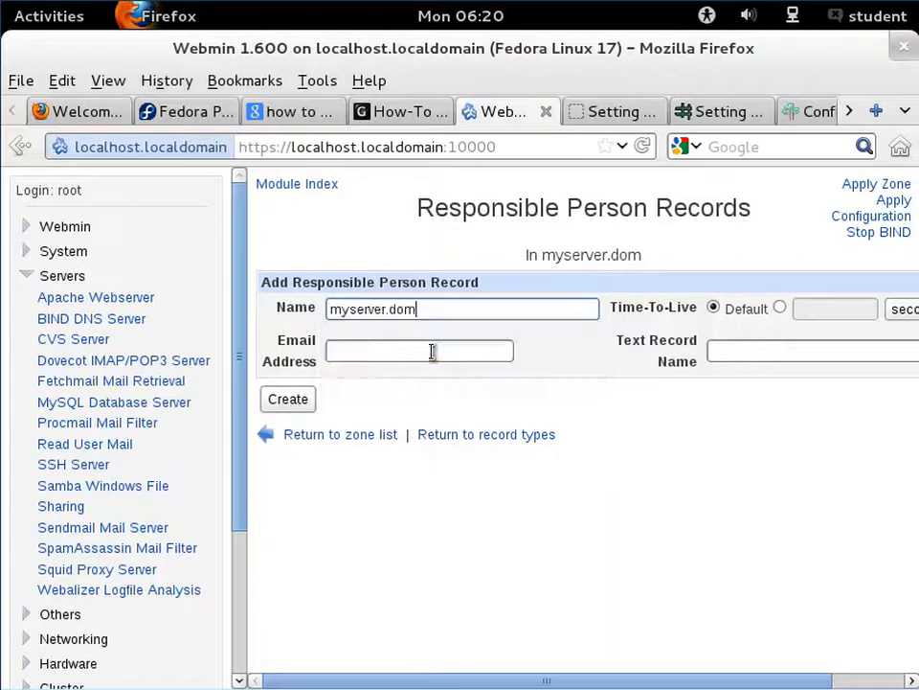
{"action": "left_click", "coordinate": [416, 352]}
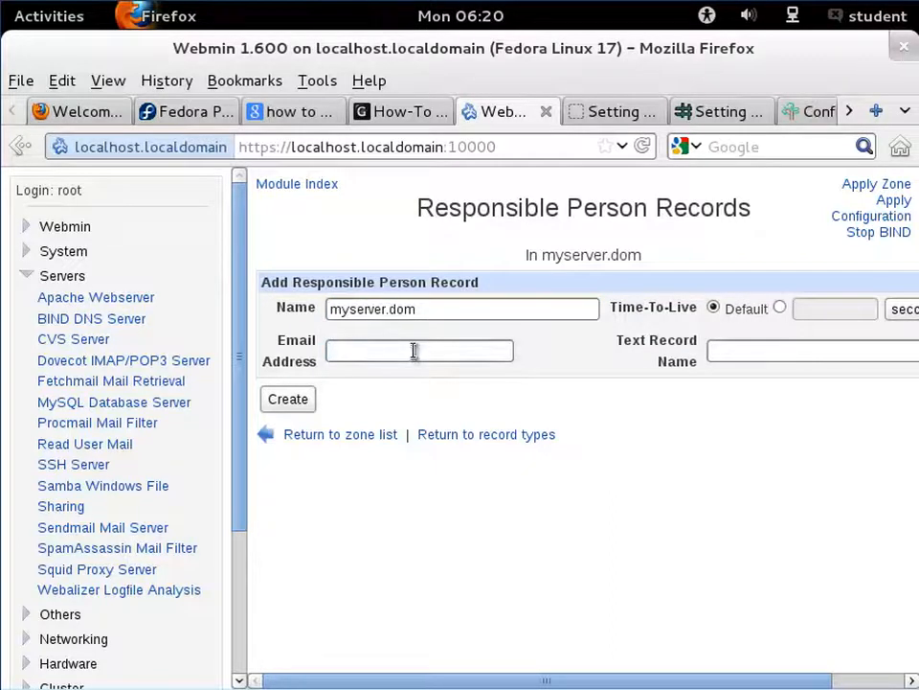
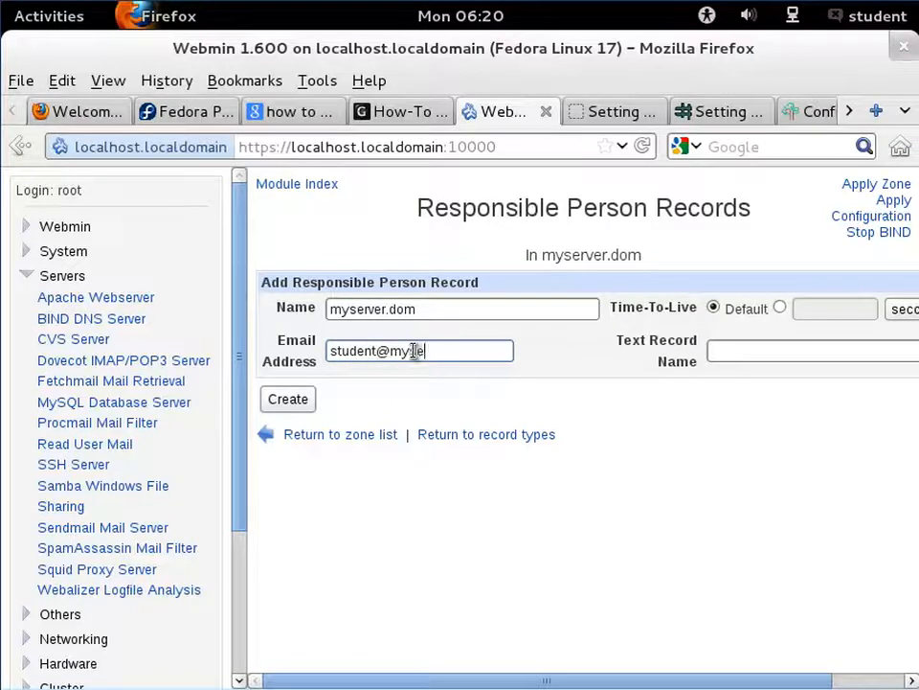
- Enter the responsible person's e-mail address and text record name Administrator, then create the record
{"action": "left_click", "coordinate": [743, 354]}
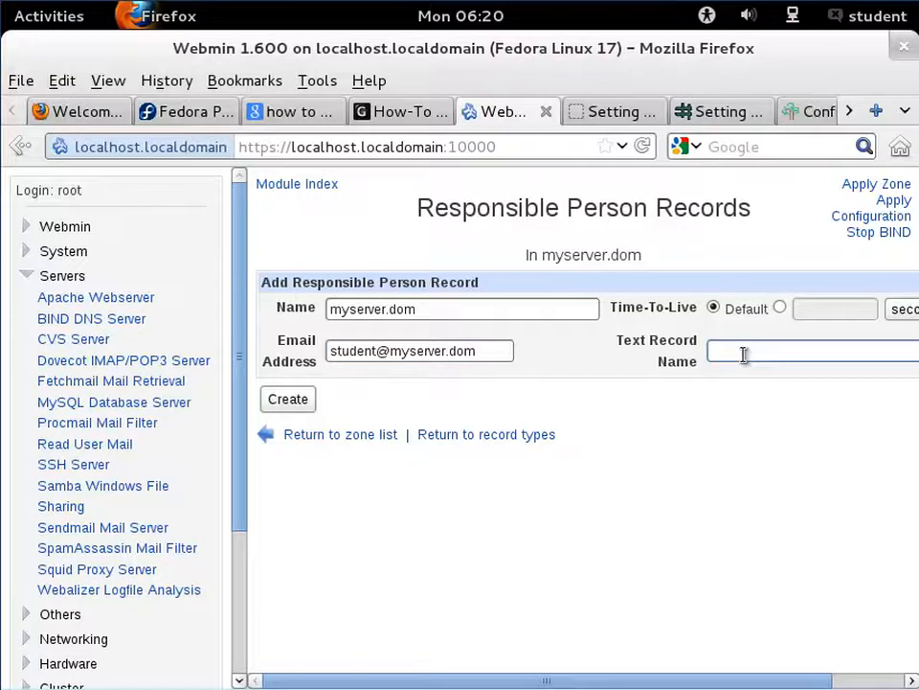
{"action": "type", "text": "Admini"}
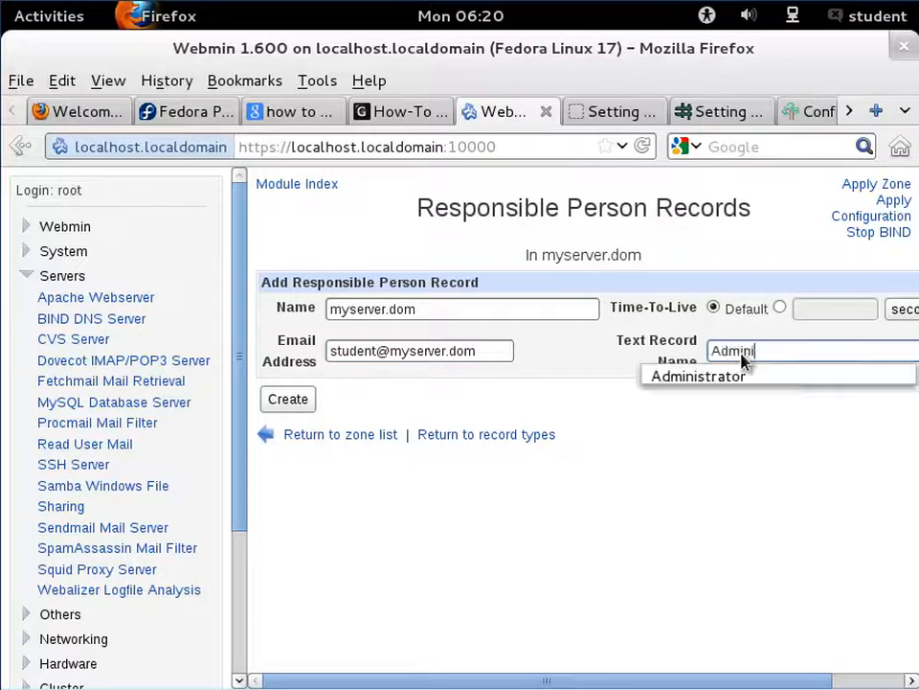
{"action": "key", "text": "Return"}
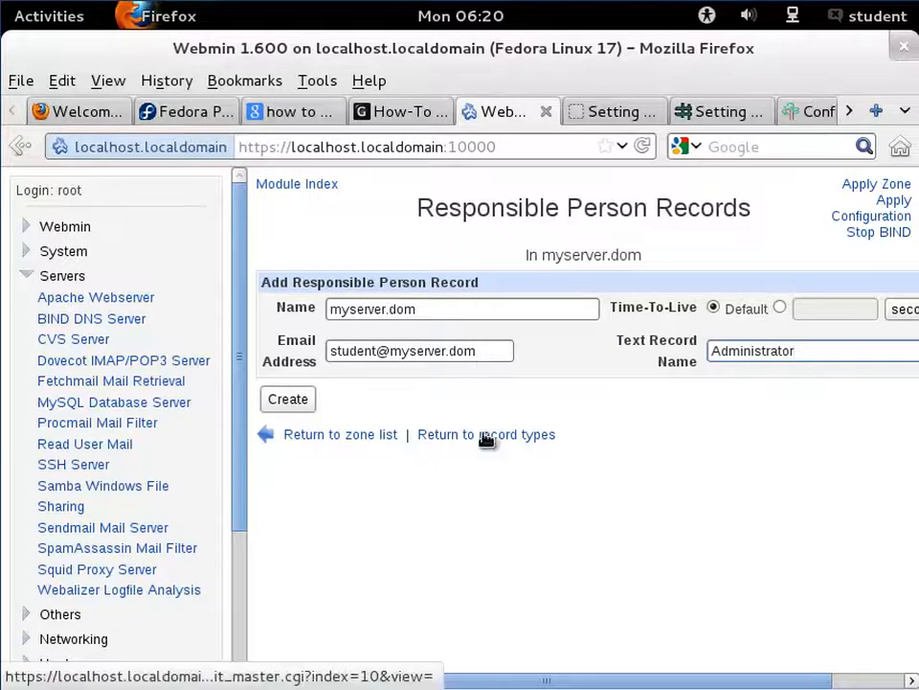
{"action": "left_click", "coordinate": [301, 403]}
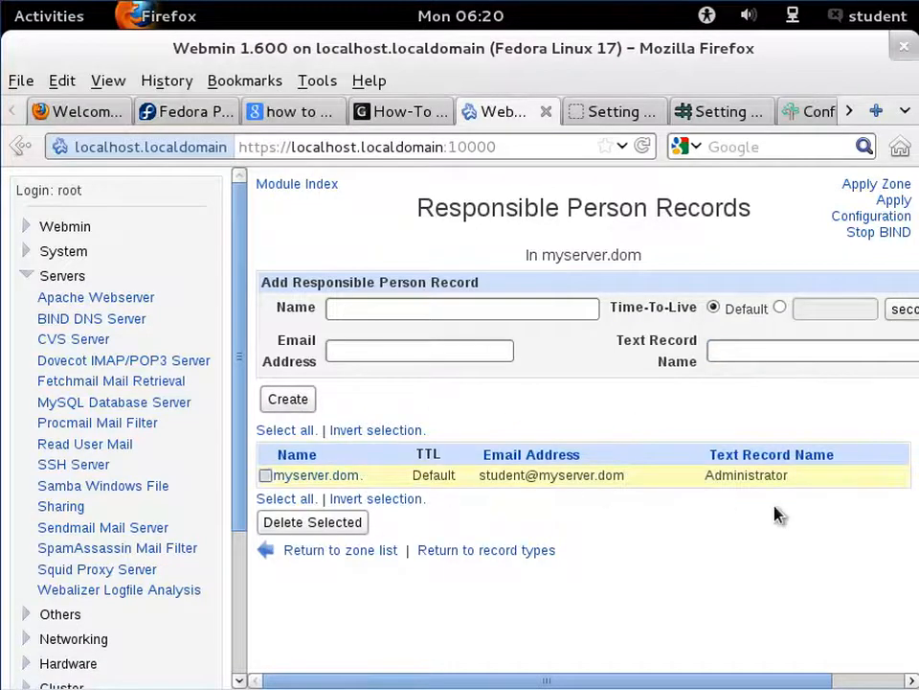
- Create a reverse address record mapping address 192.168.1.110 to hostname myserver.dom
{"action": "left_click", "coordinate": [483, 552]}
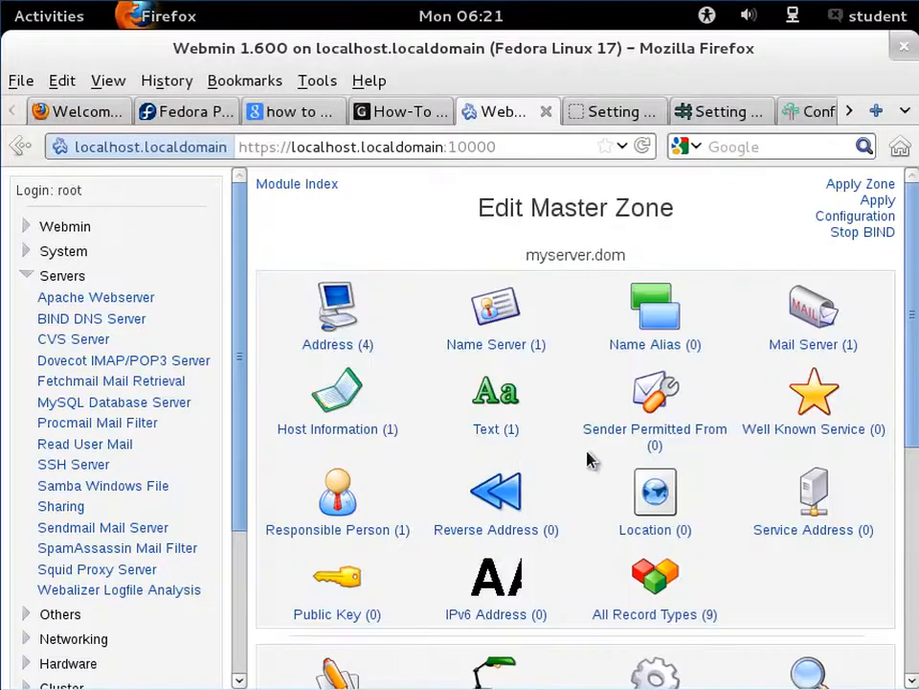
{"action": "left_click", "coordinate": [538, 529]}
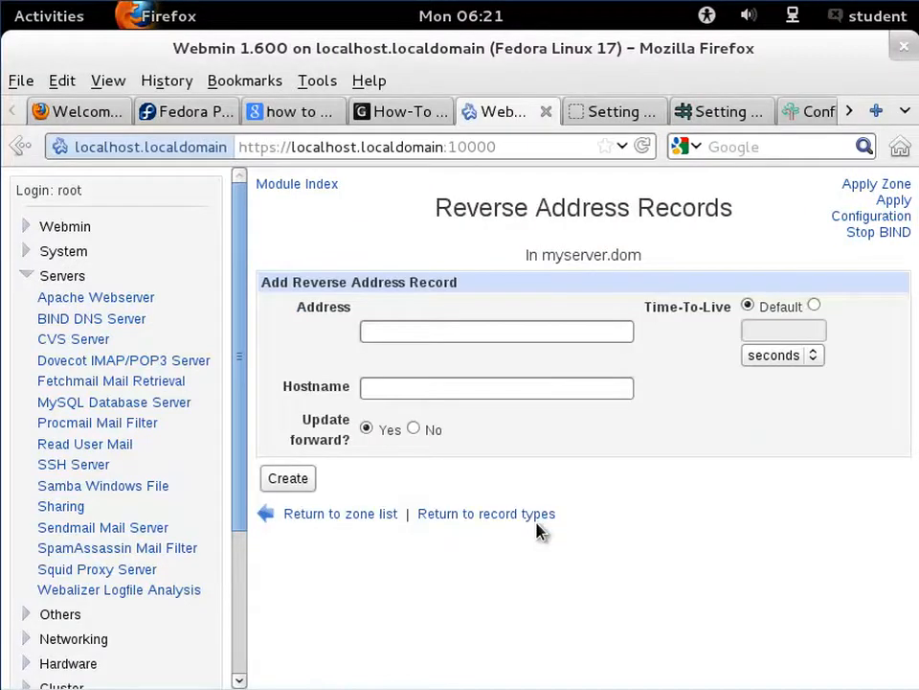
{"action": "left_click", "coordinate": [512, 335]}
{"action": "type", "text": "192"}
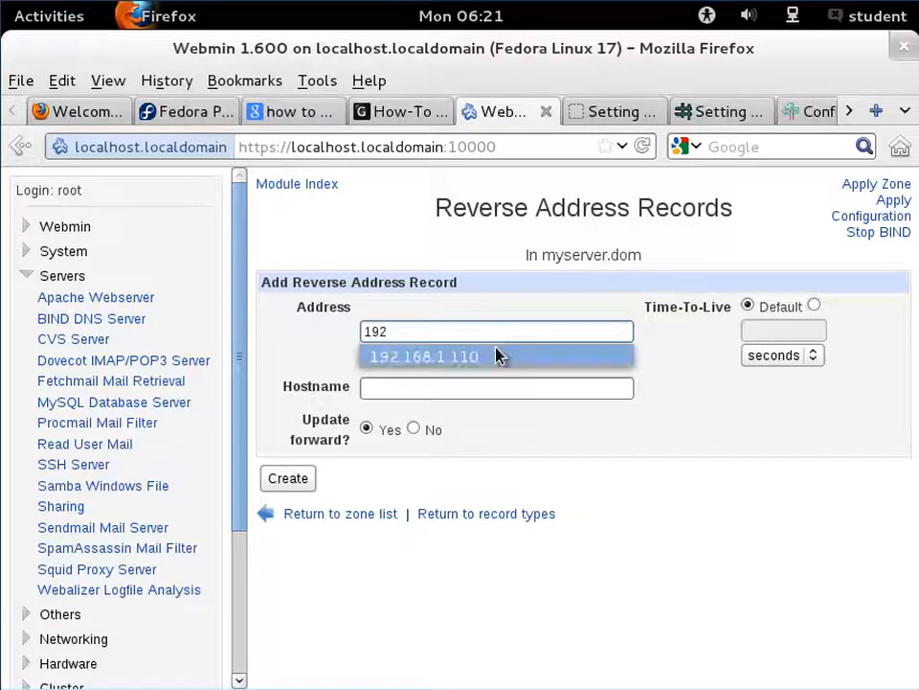
{"action": "left_click", "coordinate": [496, 357]}
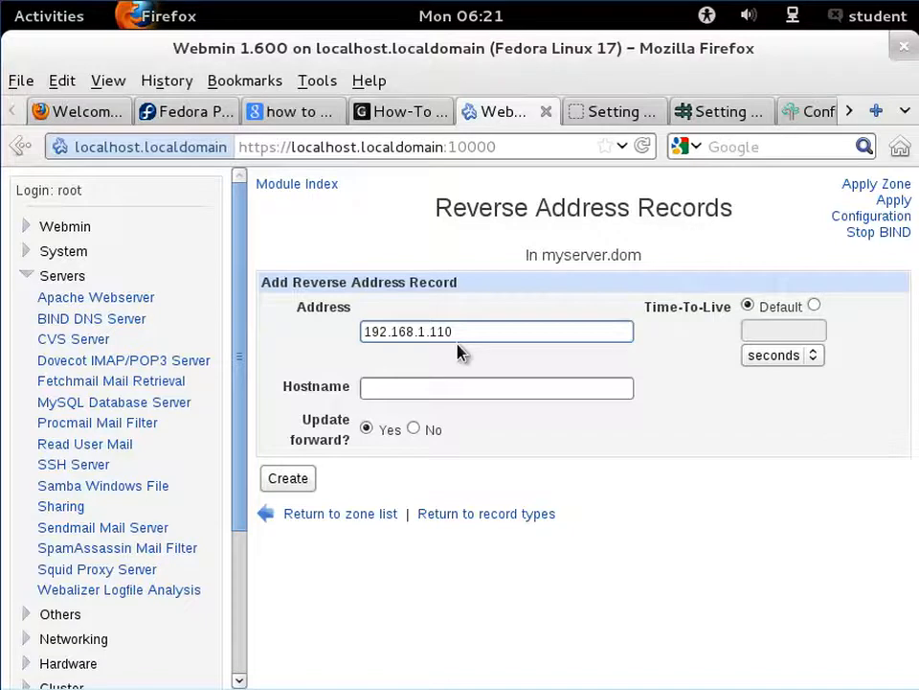
{"action": "left_click", "coordinate": [488, 396]}
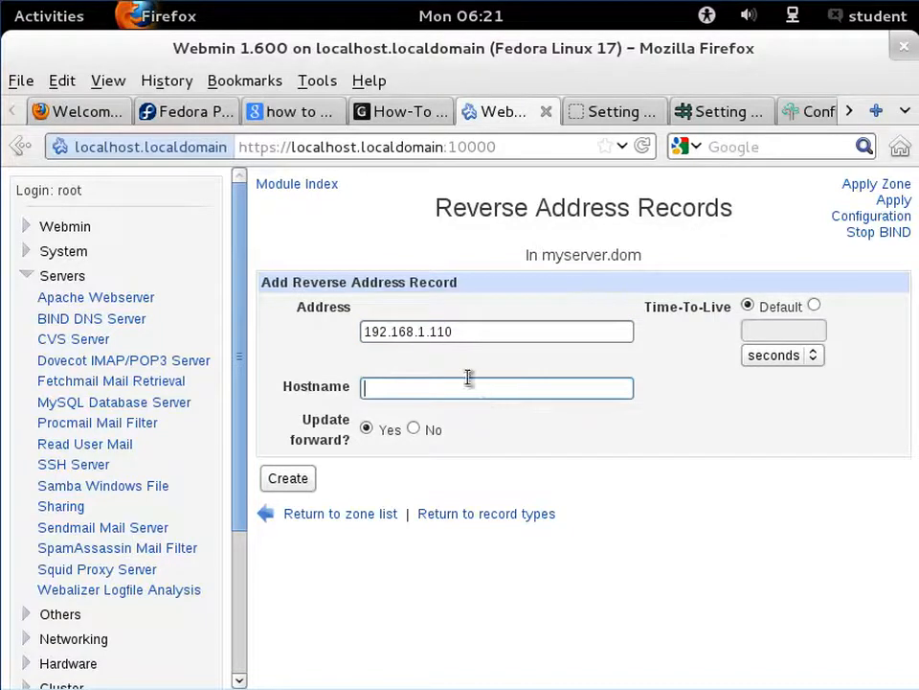
{"action": "type", "text": "my"}
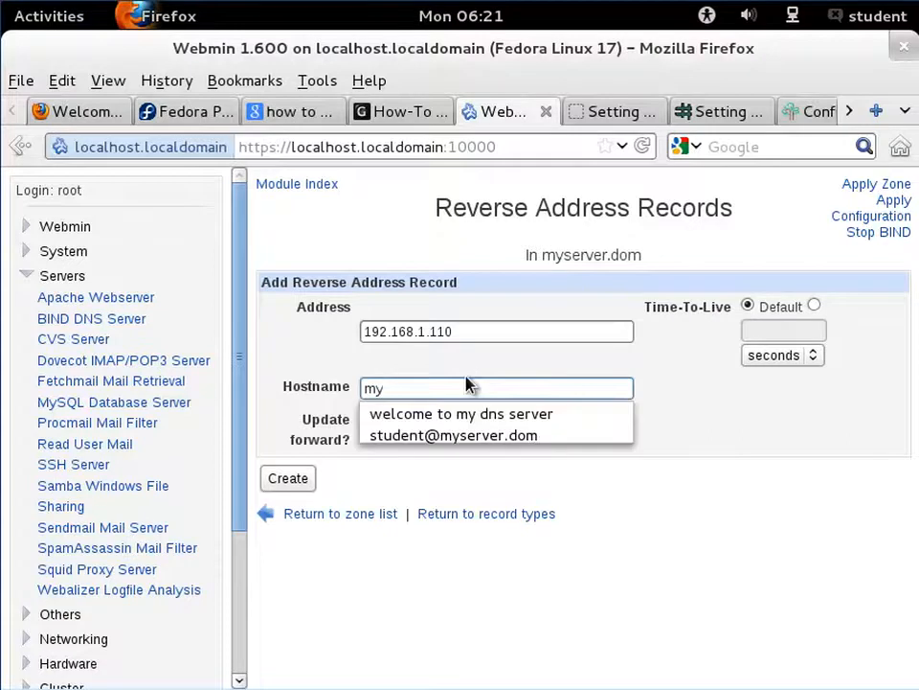
{"action": "type", "text": "server"}
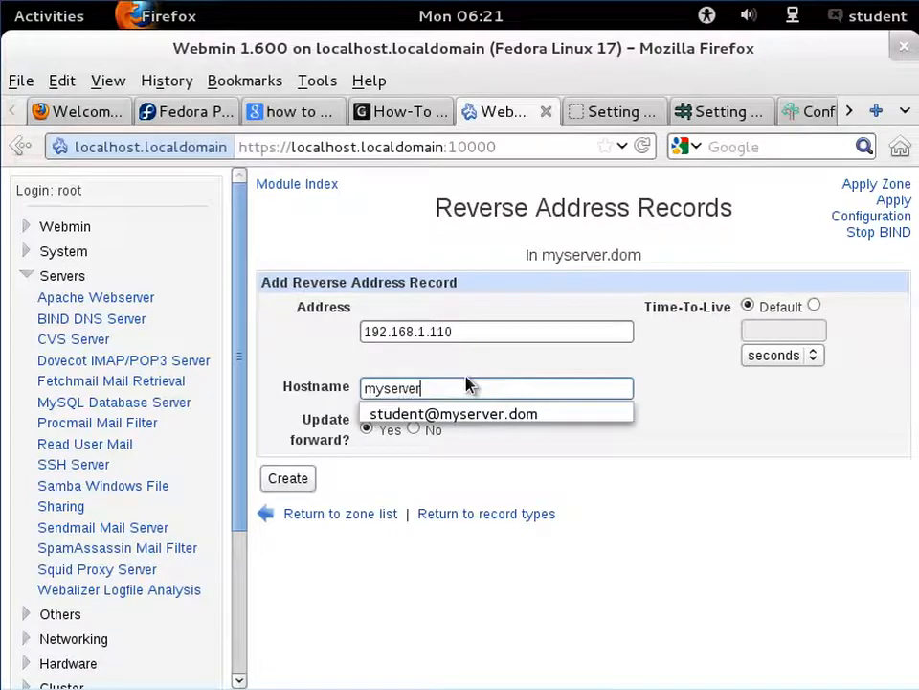
{"action": "type", "text": ".dom"}
{"action": "left_click", "coordinate": [306, 486]}
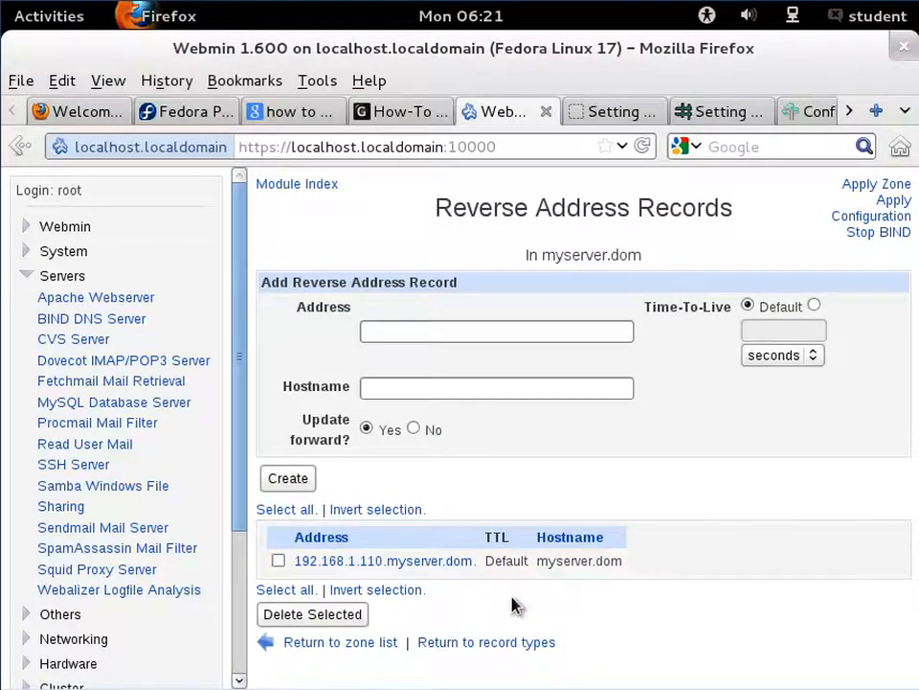
- Open the zone's IPv6 address records and set the new record's name to myserver.dom
{"action": "left_click", "coordinate": [517, 645]}
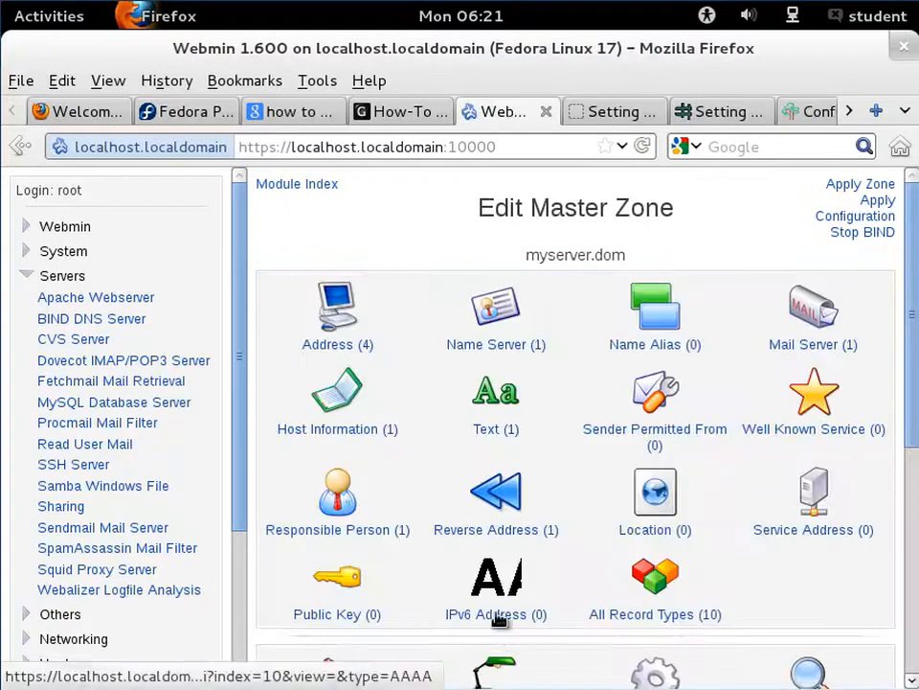
{"action": "left_click", "coordinate": [499, 617]}
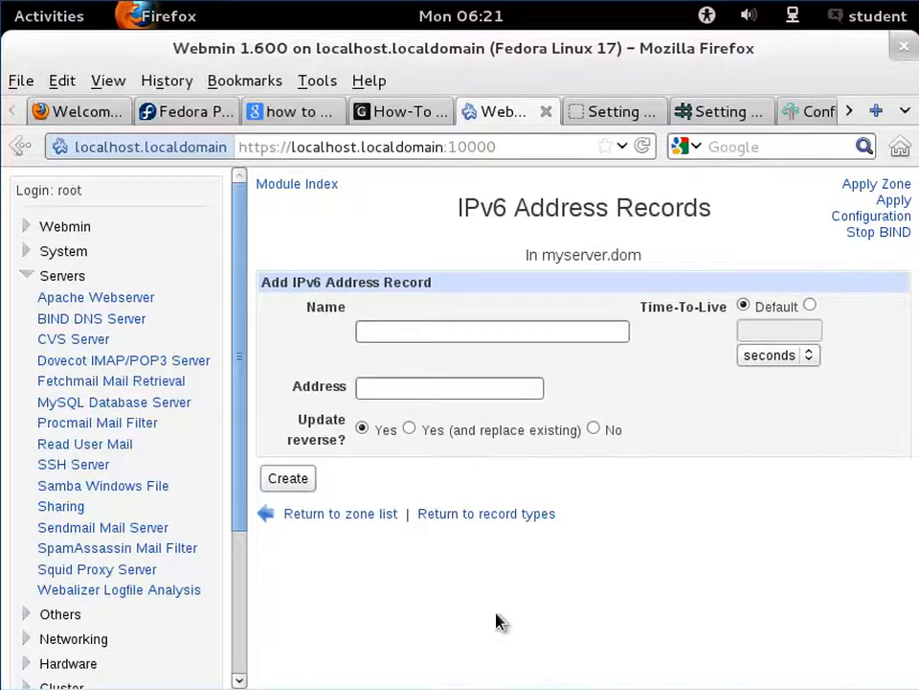
{"action": "left_click", "coordinate": [423, 324]}
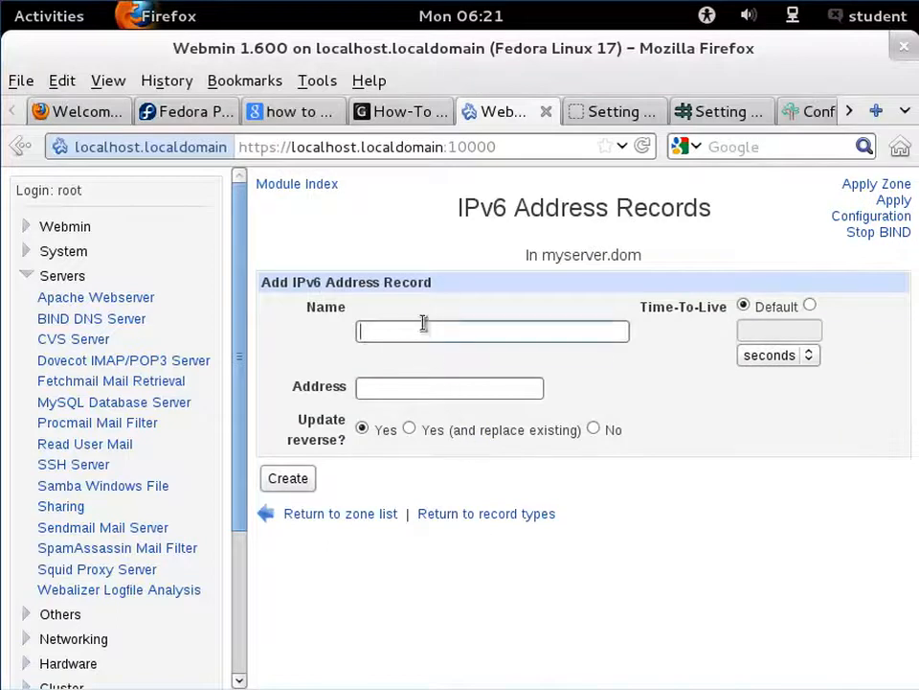
{"action": "type", "text": "m"}
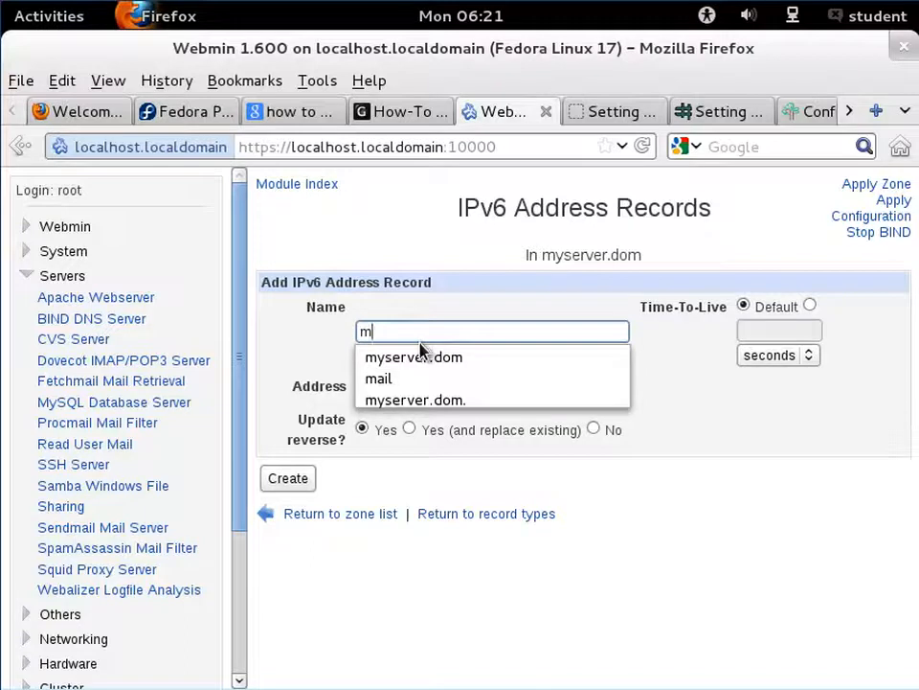
{"action": "left_click", "coordinate": [428, 357]}
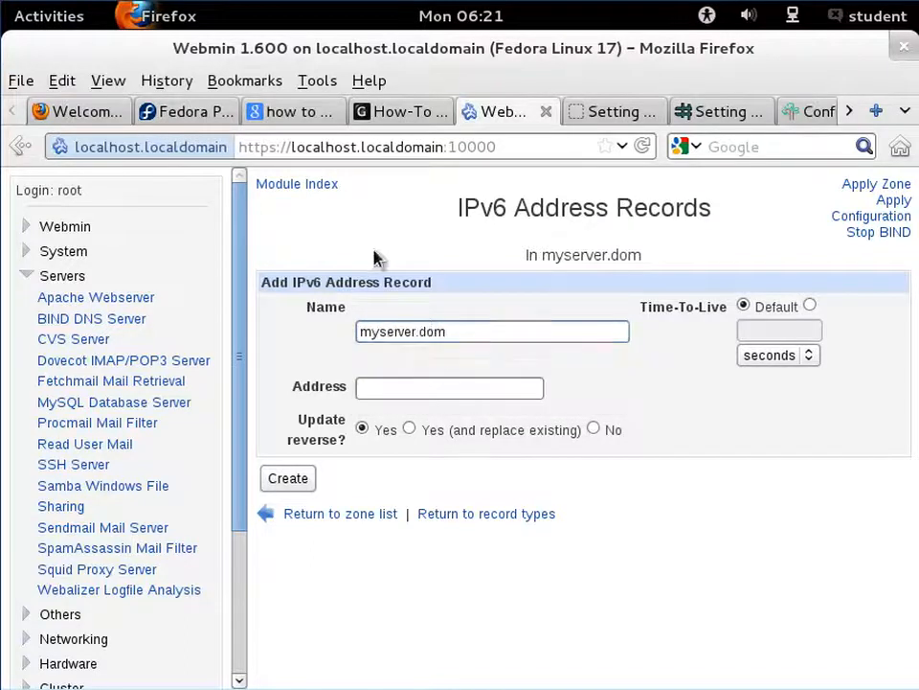
- Switch to the terminal, run ifconfig and select eth0's inet6 address fe80::20c:29ff:fef9:697e
{"action": "left_click", "coordinate": [56, 13]}
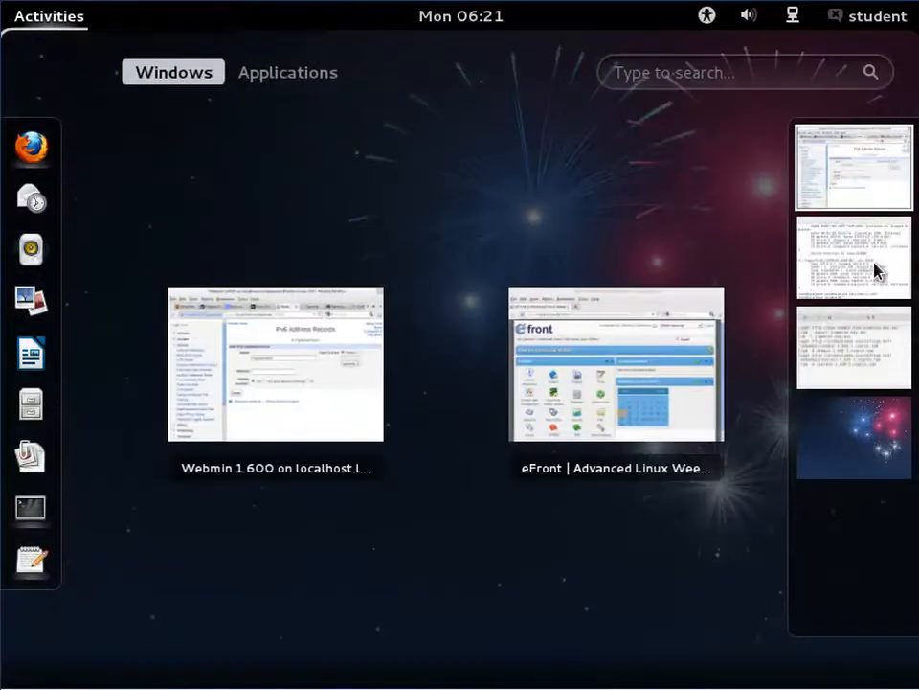
{"action": "left_click", "coordinate": [877, 271]}
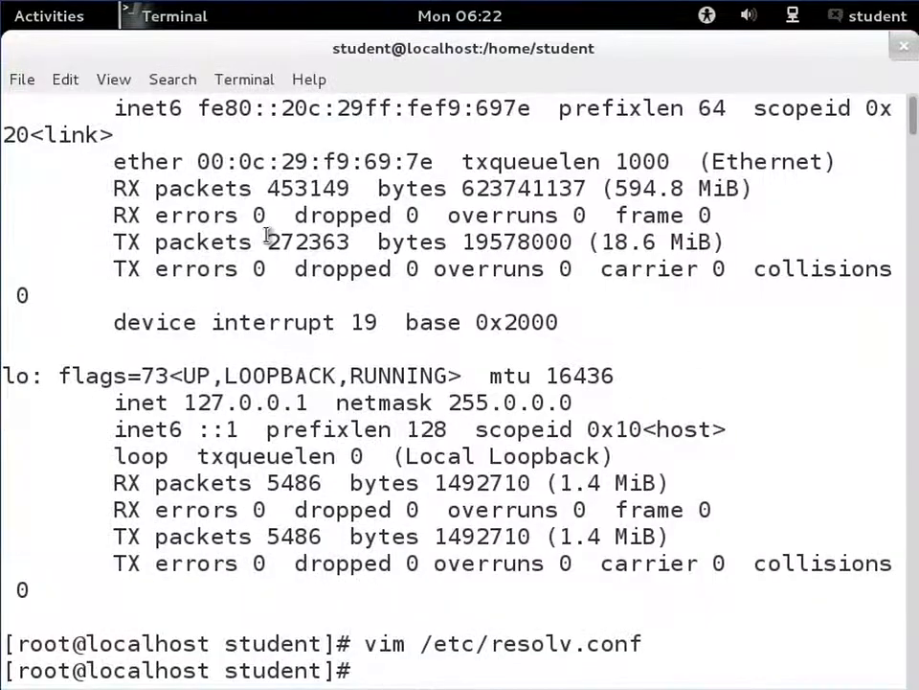
{"action": "scroll", "coordinate": [267, 235], "scroll_direction": "up", "scroll_amount": 2}
{"action": "scroll", "coordinate": [267, 234], "scroll_direction": "down", "scroll_amount": 2}
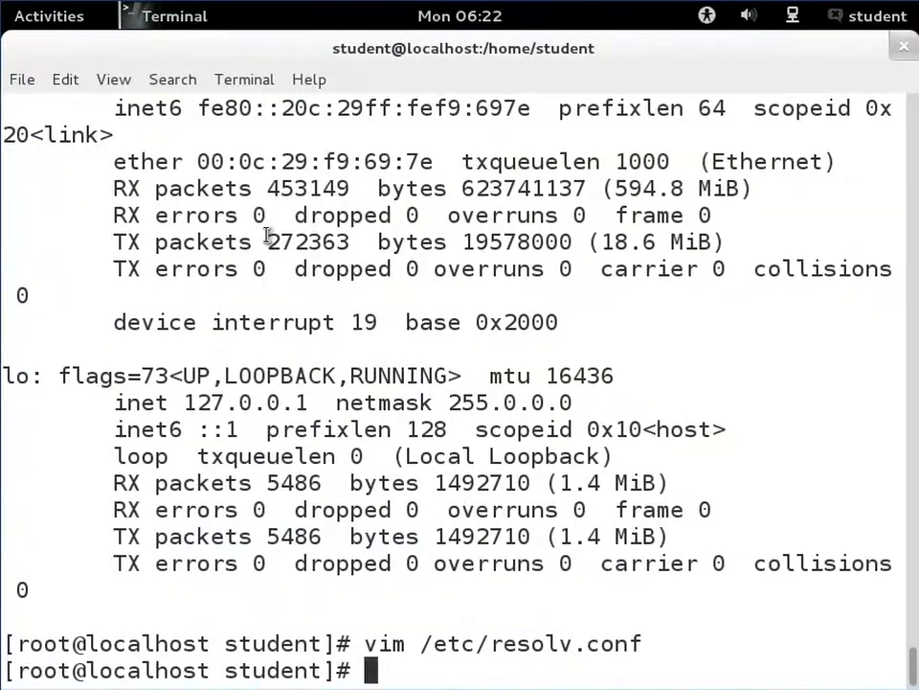
{"action": "type", "text": "ifconfig"}
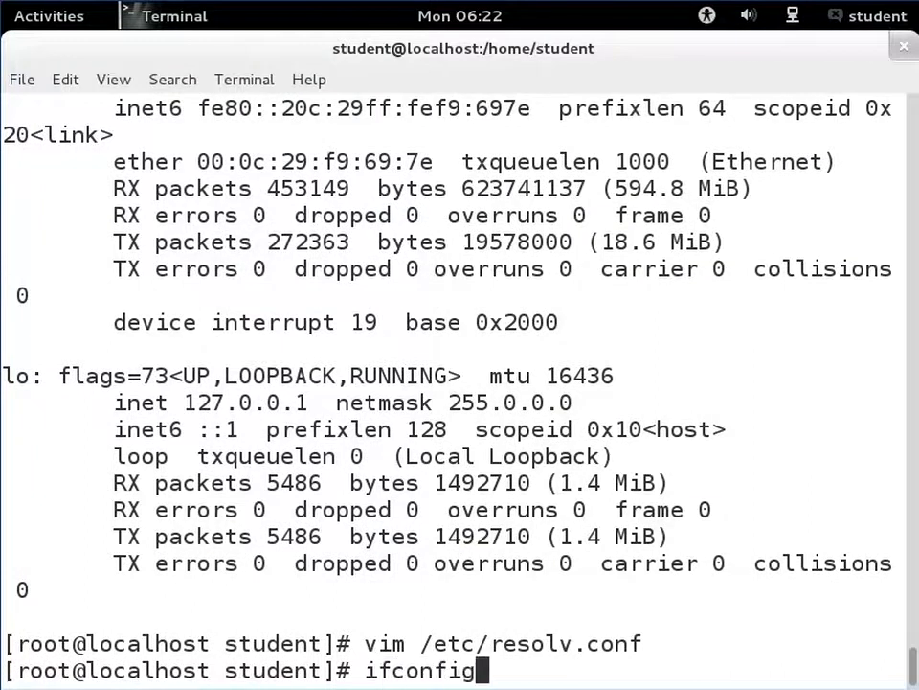
{"action": "key", "text": "Return"}
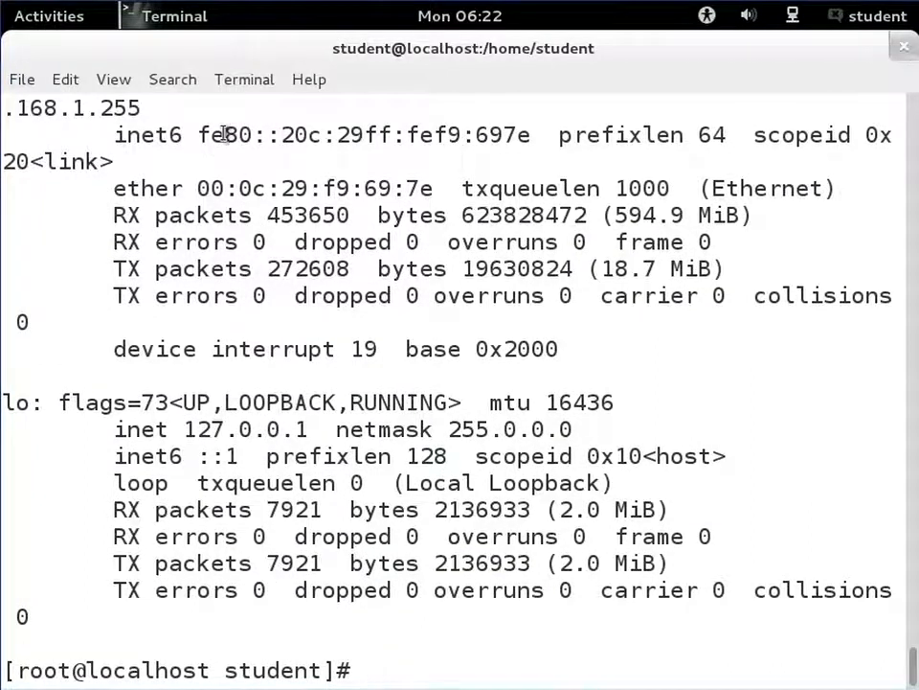
{"action": "scroll", "coordinate": [236, 267], "scroll_direction": "up", "scroll_amount": 2}
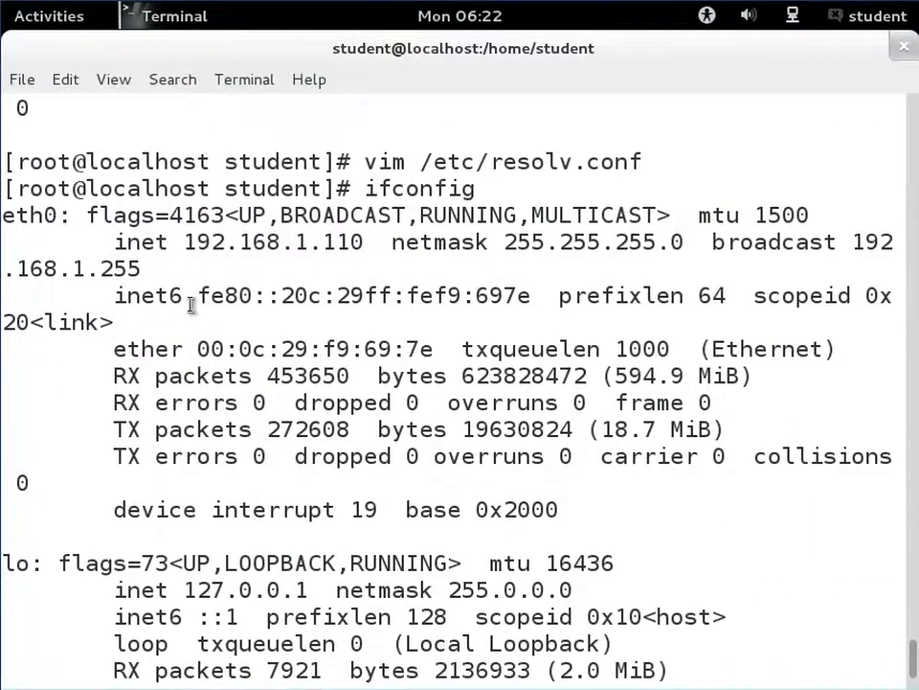
{"action": "left_click_drag", "start_coordinate": [200, 297], "coordinate": [530, 303]}
{"action": "key", "text": "ctrl+c"}
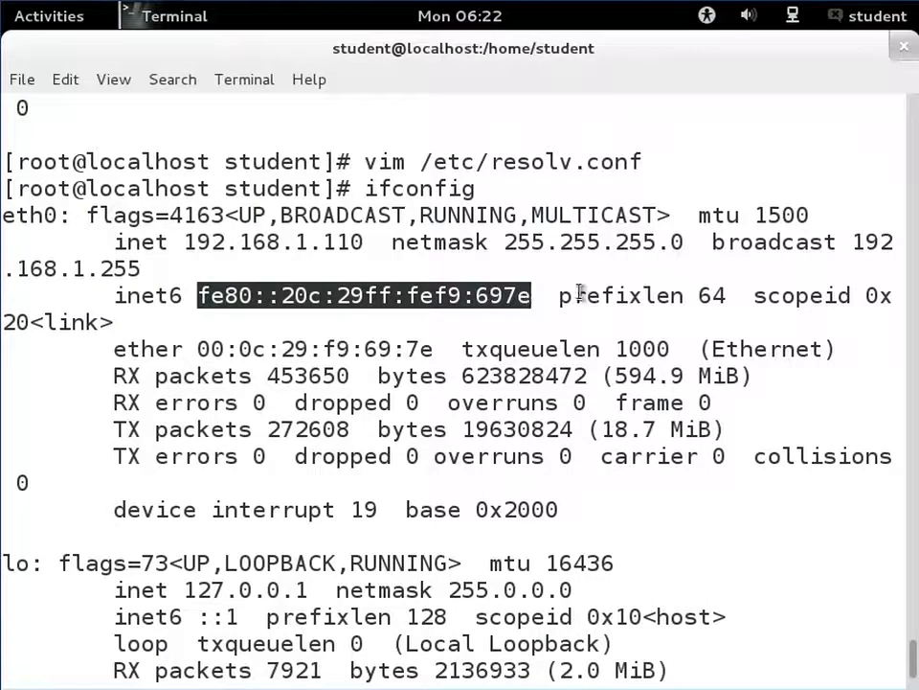
- Return to the browser, paste fe80::20c:29ff:fef9:697e as the IPv6 record's address and create the record
{"action": "left_click", "coordinate": [493, 249]}
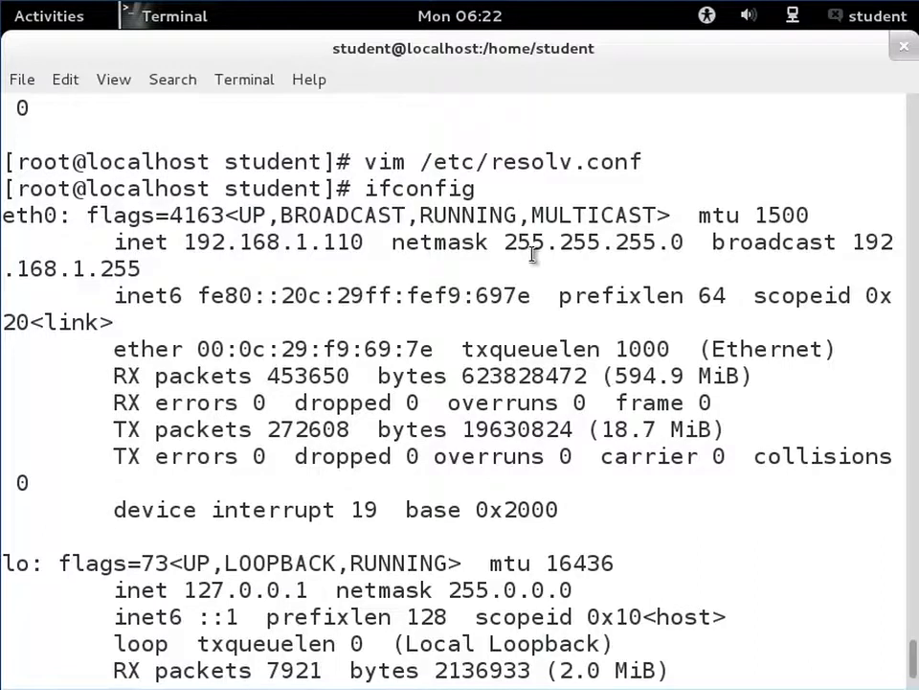
{"action": "left_click", "coordinate": [67, 14]}
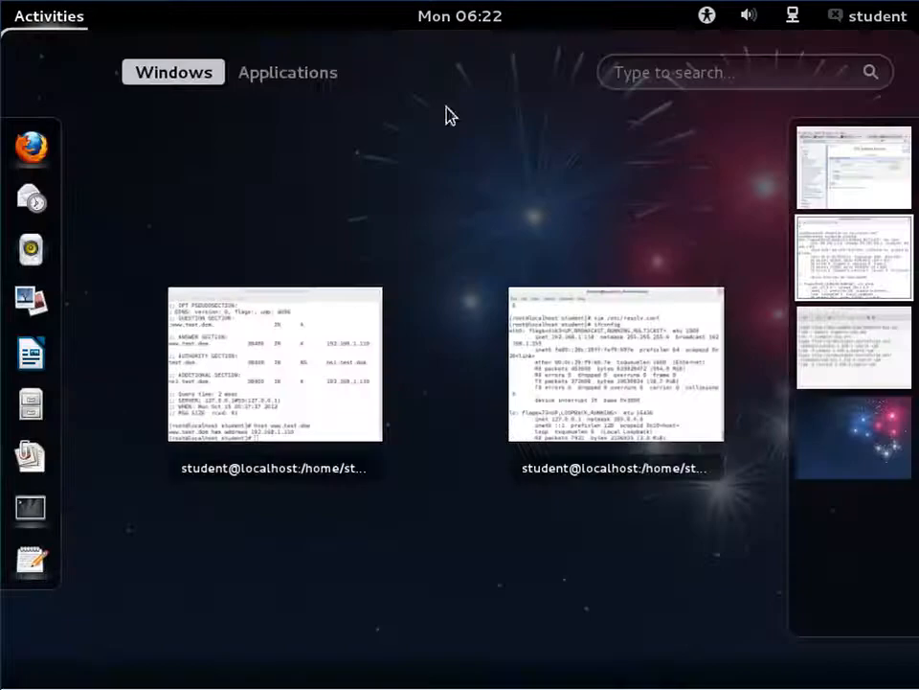
{"action": "left_click", "coordinate": [834, 334]}
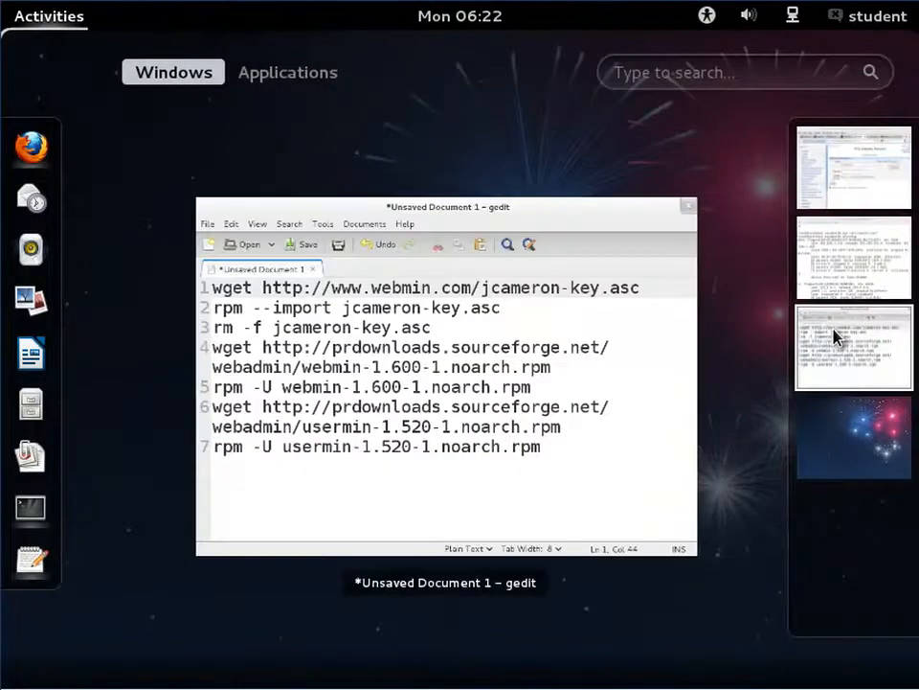
{"action": "left_click", "coordinate": [853, 186]}
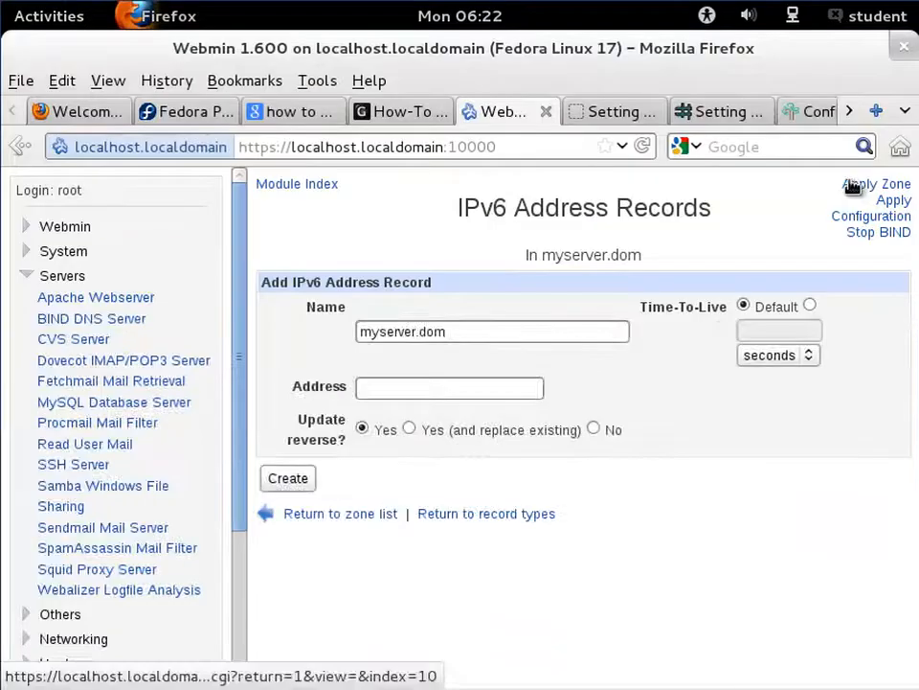
{"action": "left_click", "coordinate": [416, 388]}
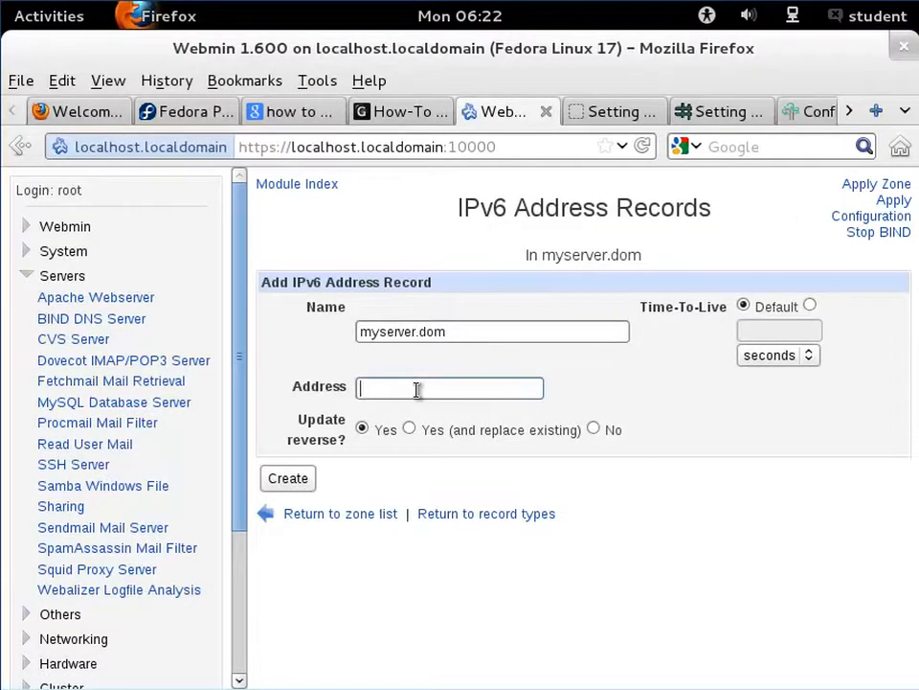
{"action": "key", "text": "ctrl+v"}
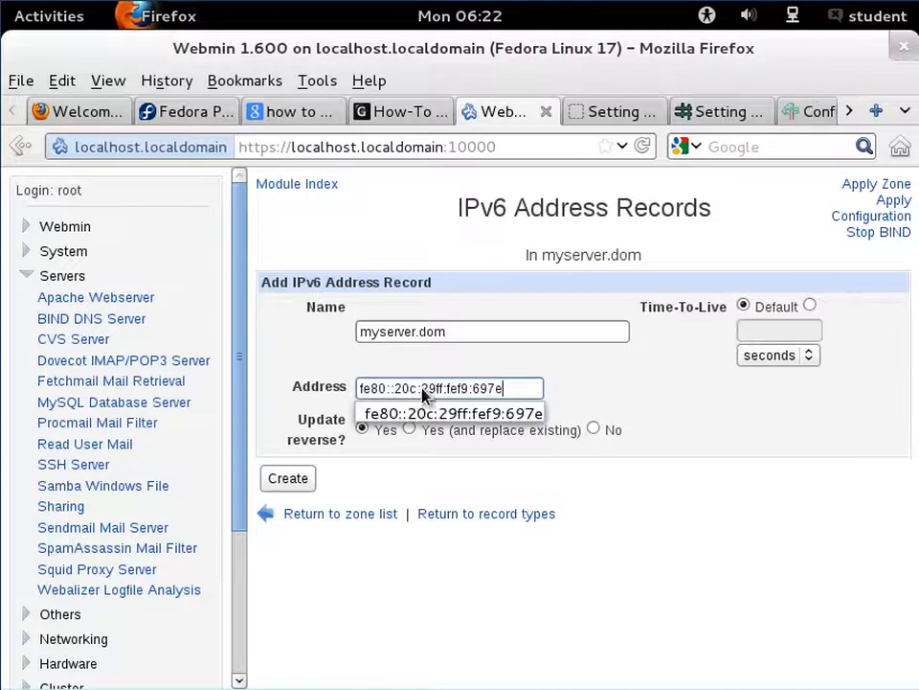
{"action": "double_click", "coordinate": [449, 367]}
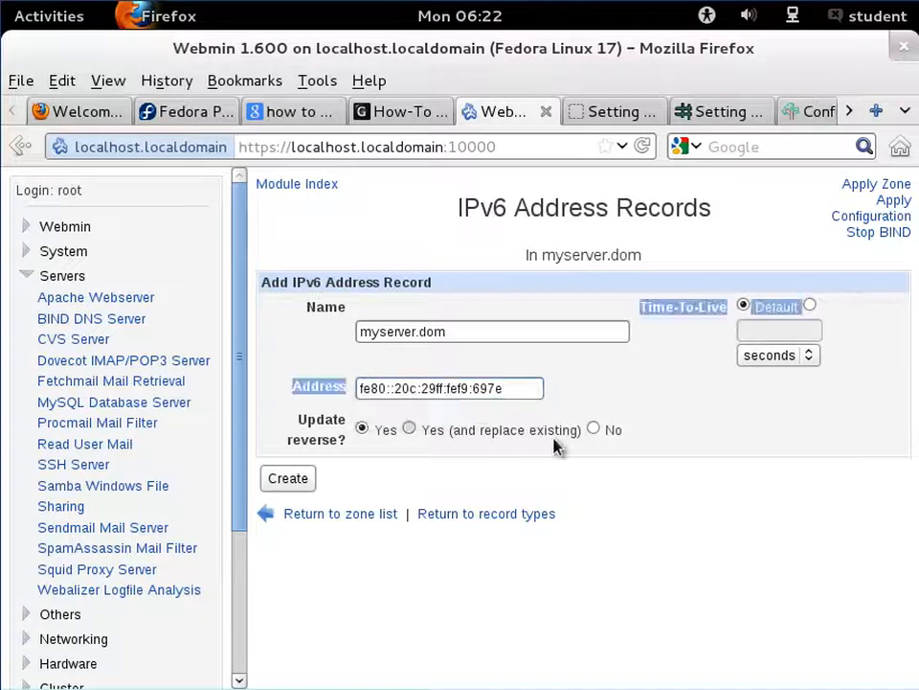
{"action": "left_click", "coordinate": [593, 499]}
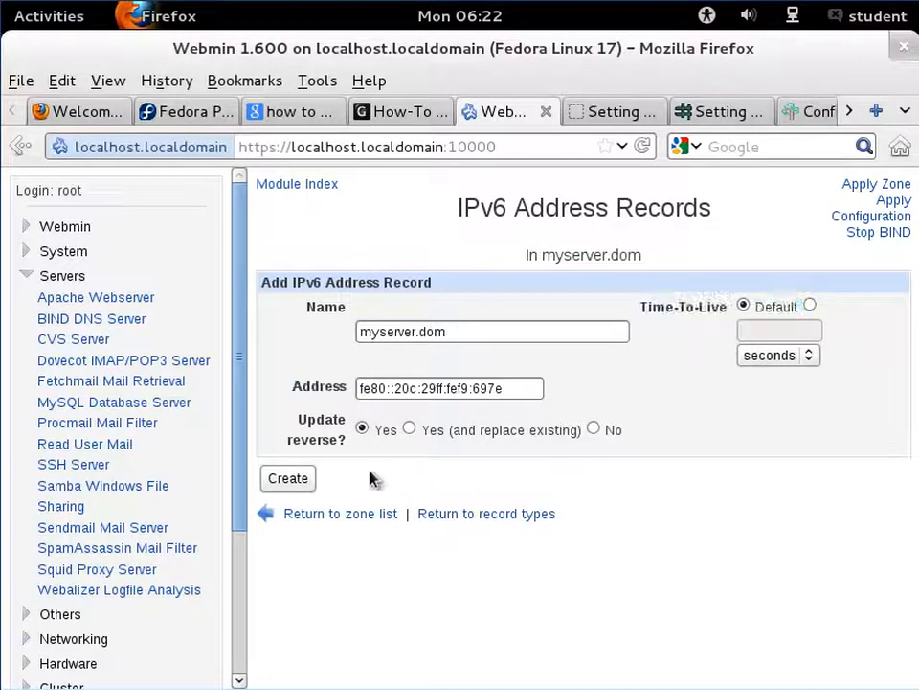
{"action": "left_click", "coordinate": [286, 479]}
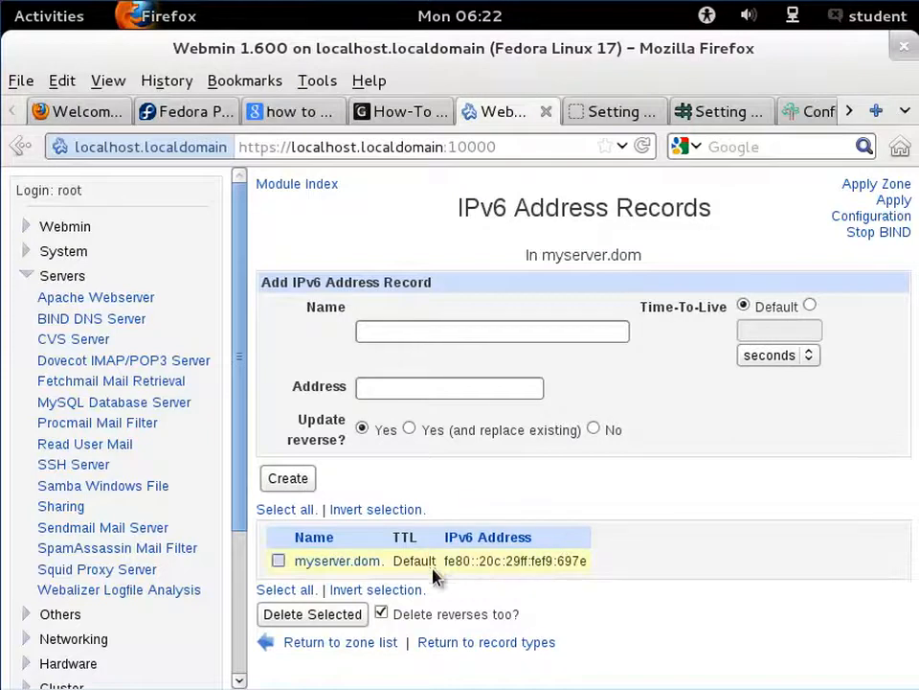
- Go back to the myserver.dom zone's record types and apply the BIND configuration
{"action": "left_click", "coordinate": [544, 648]}
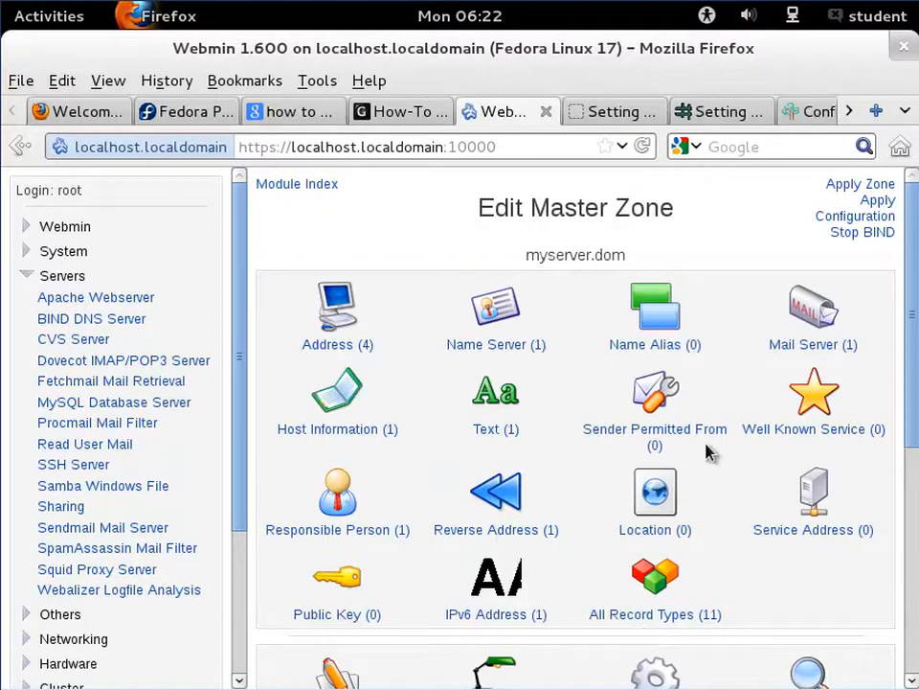
{"action": "scroll", "coordinate": [709, 453], "scroll_direction": "down", "scroll_amount": 3}
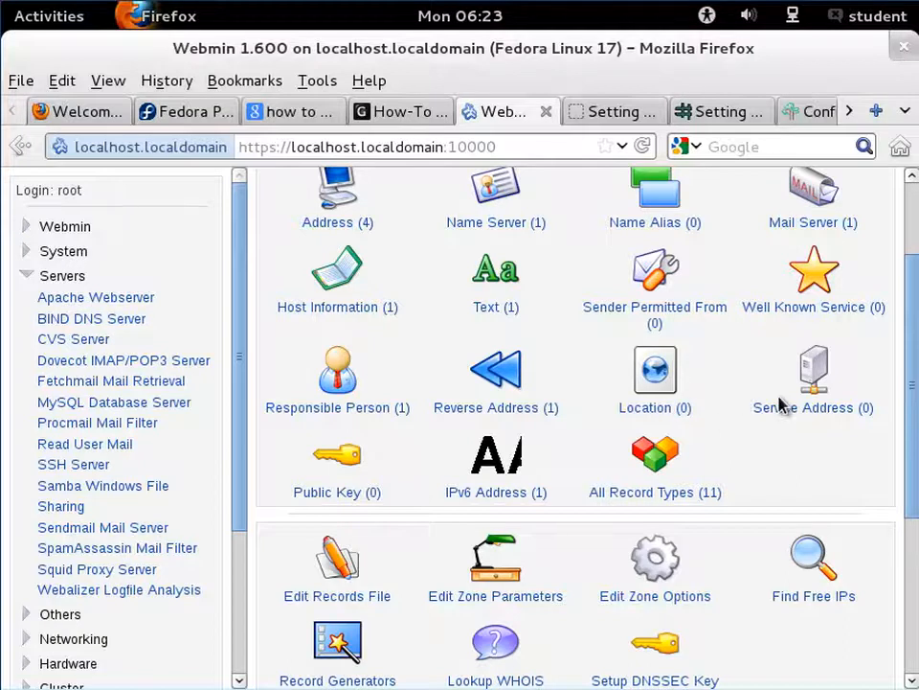
{"action": "scroll", "coordinate": [781, 404], "scroll_direction": "up", "scroll_amount": 3}
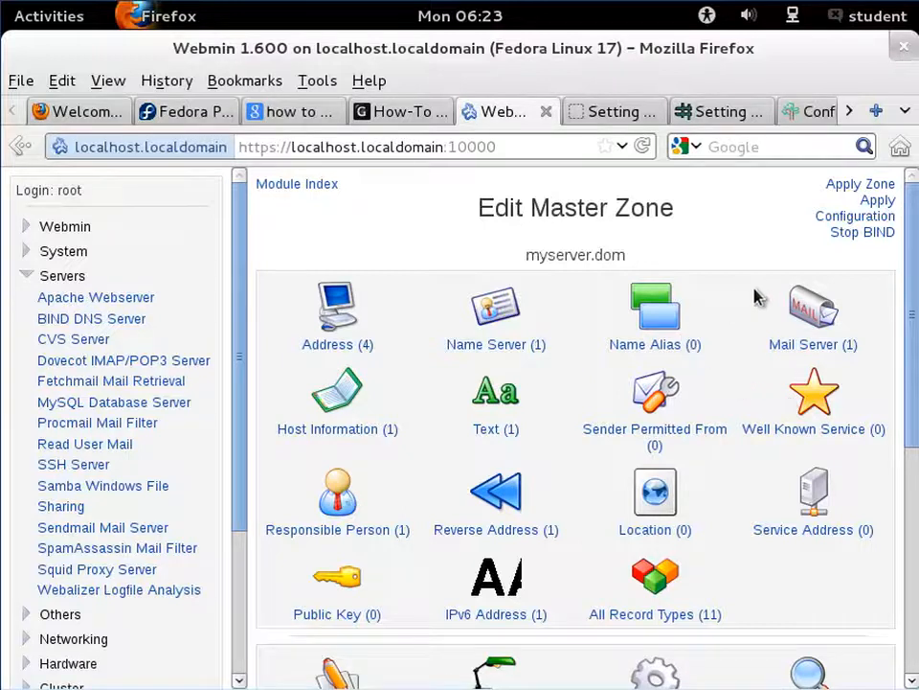
{"action": "left_click", "coordinate": [879, 210]}
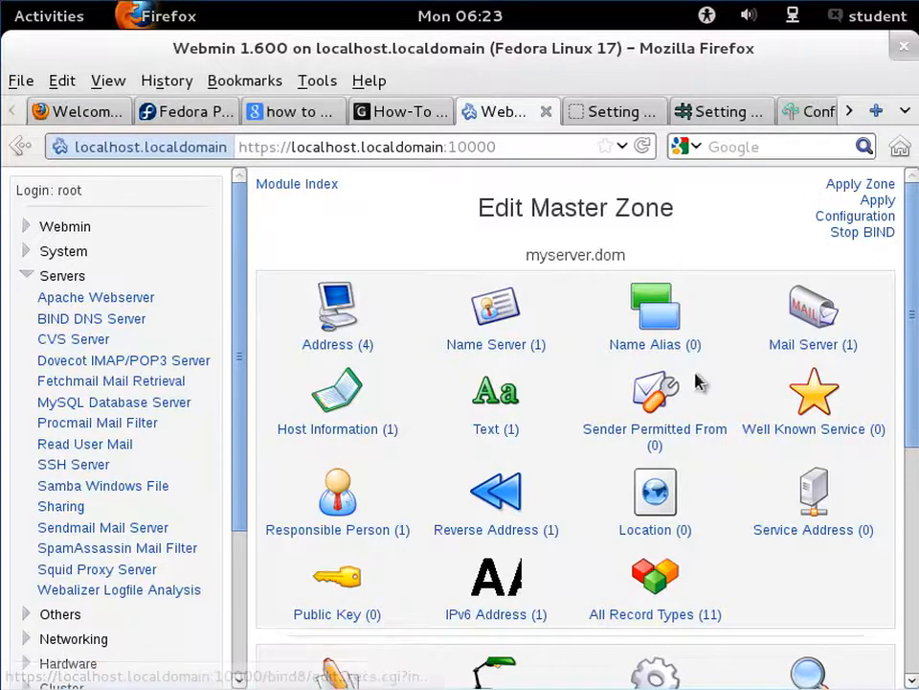
{"action": "scroll", "coordinate": [696, 382], "scroll_direction": "down", "scroll_amount": 5}
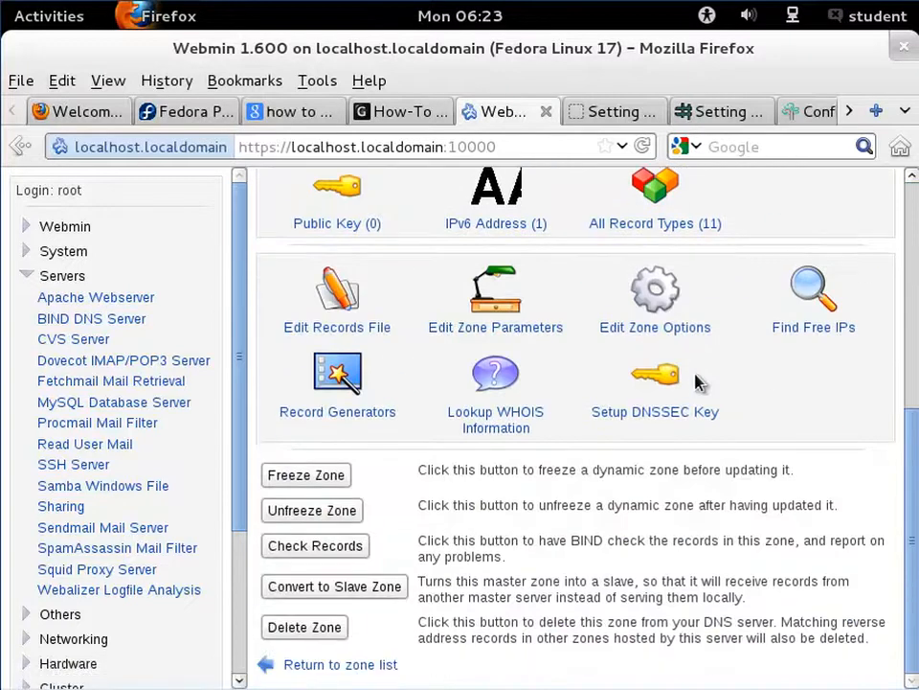
{"action": "scroll", "coordinate": [696, 382], "scroll_direction": "up", "scroll_amount": 5}
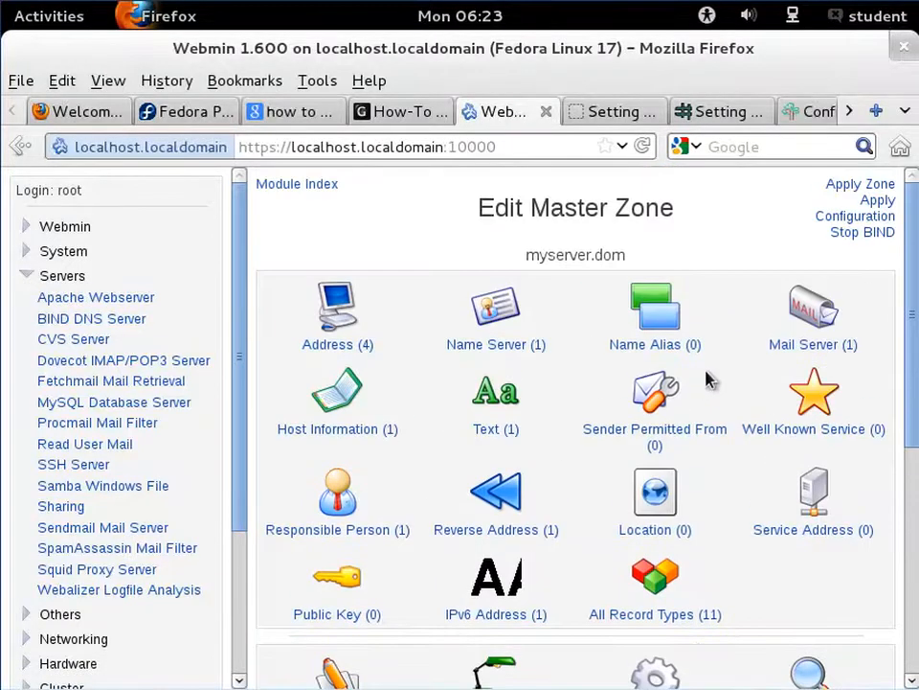
{"action": "left_click", "coordinate": [832, 223]}
- Open the list of all records in the myserver.dom zone to review them
{"action": "scroll", "coordinate": [640, 372], "scroll_direction": "down", "scroll_amount": 3}
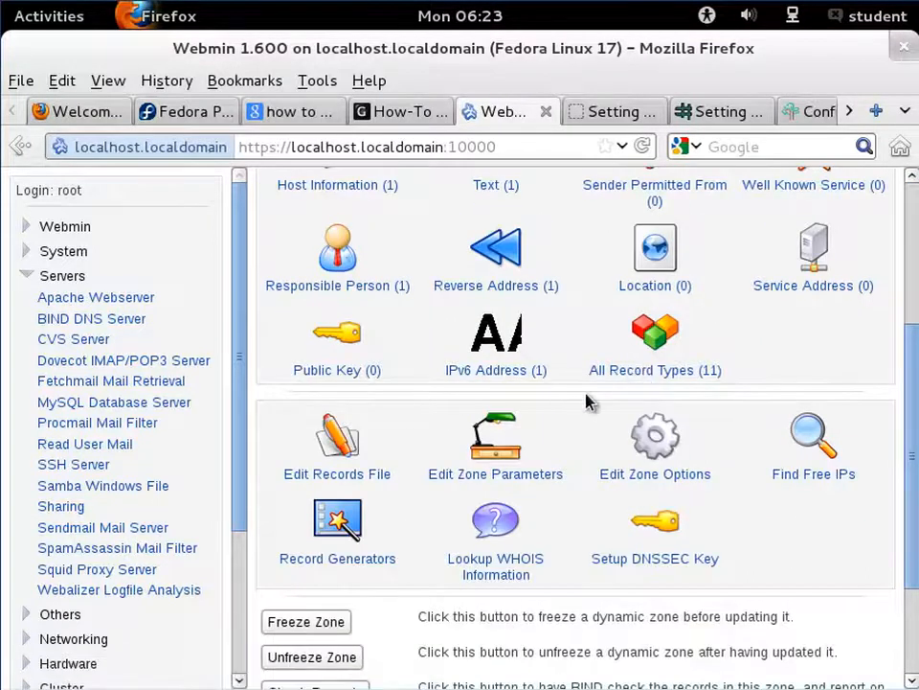
{"action": "left_click", "coordinate": [630, 376]}
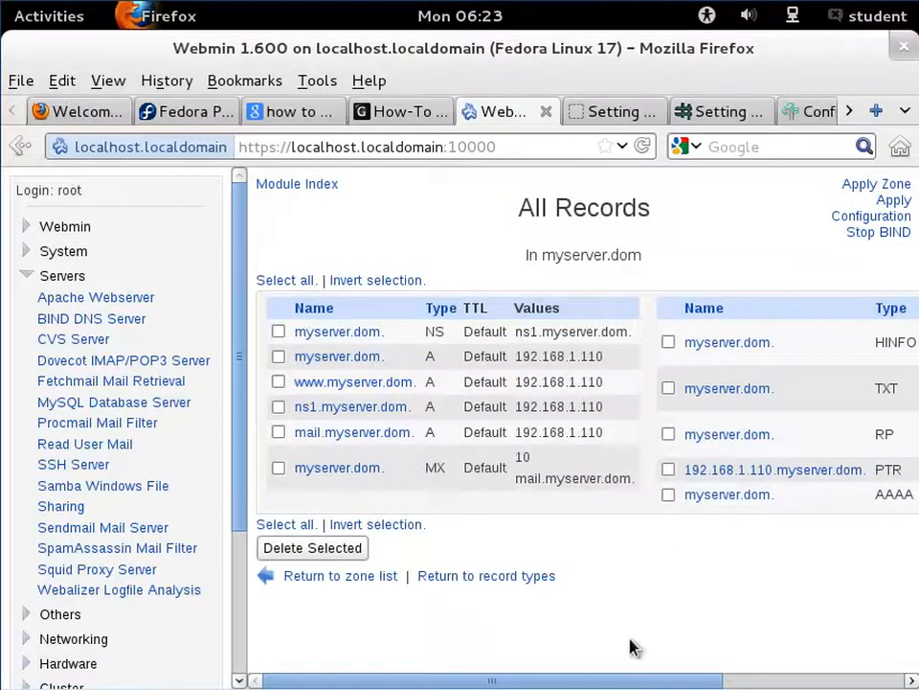
{"action": "left_click_drag", "start_coordinate": [616, 681], "coordinate": [579, 618]}
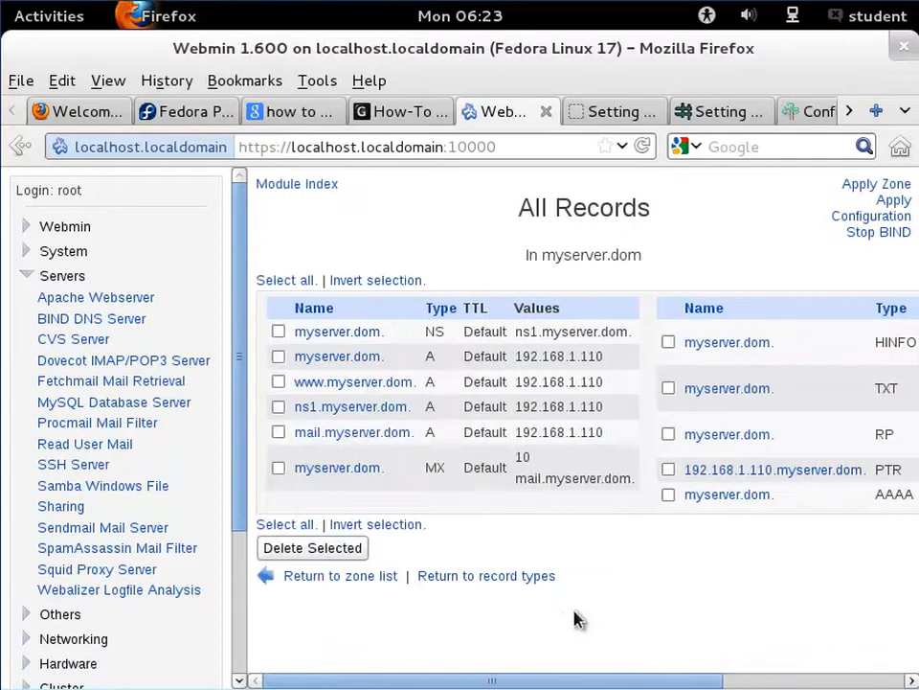
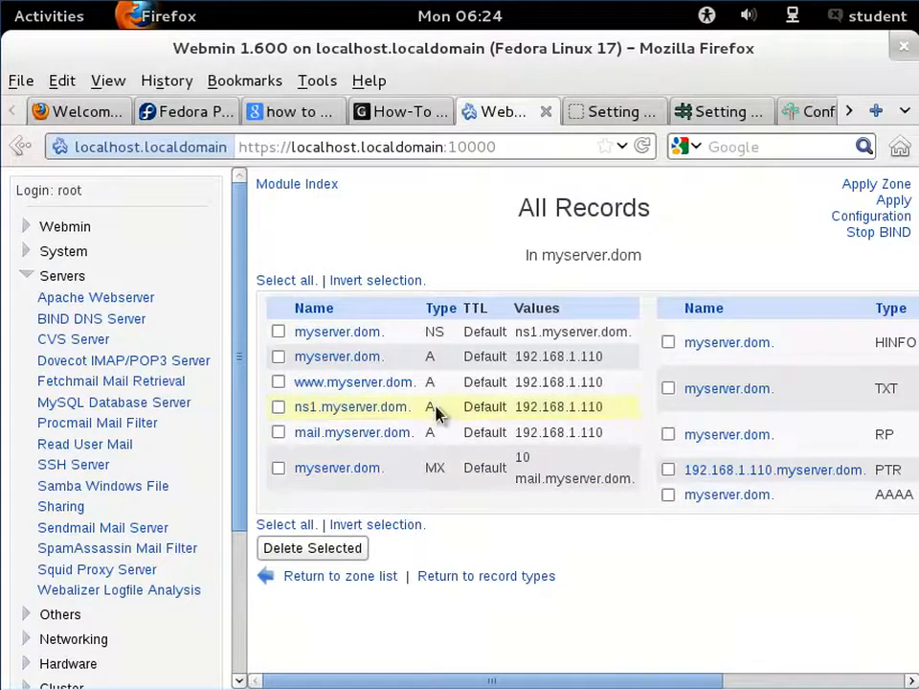
- Switch to the terminal and enable the named service with systemctl enable named.service
{"action": "left_click", "coordinate": [28, 16]}
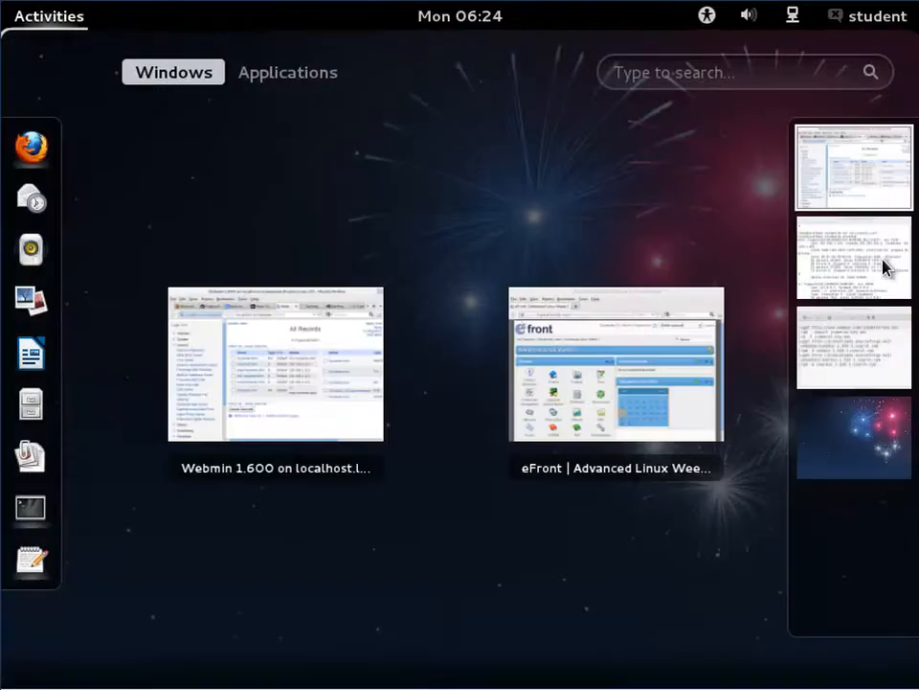
{"action": "left_click", "coordinate": [885, 267]}
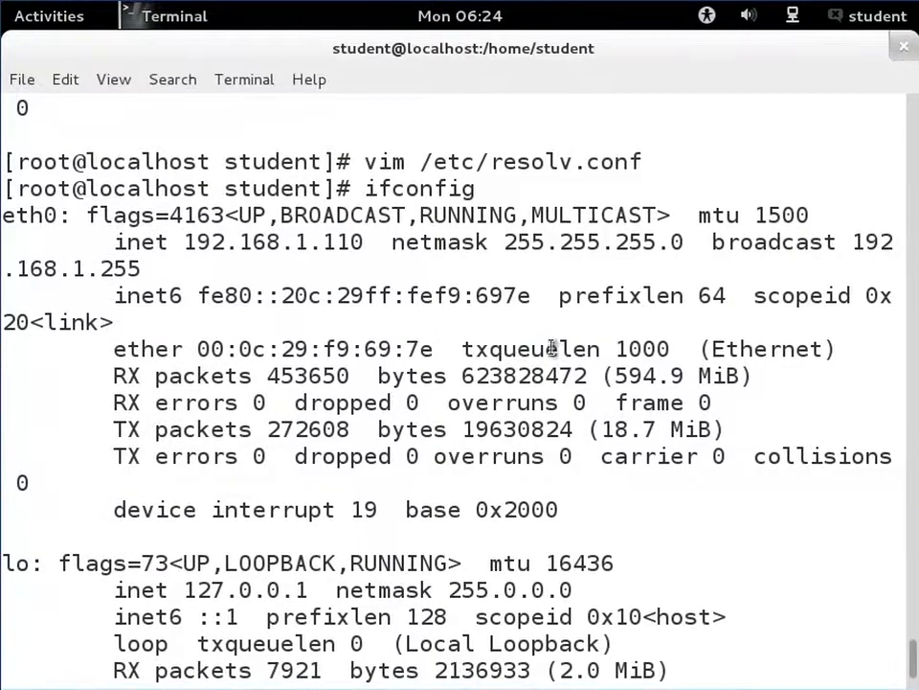
{"action": "scroll", "coordinate": [349, 317], "scroll_direction": "down", "scroll_amount": 2}
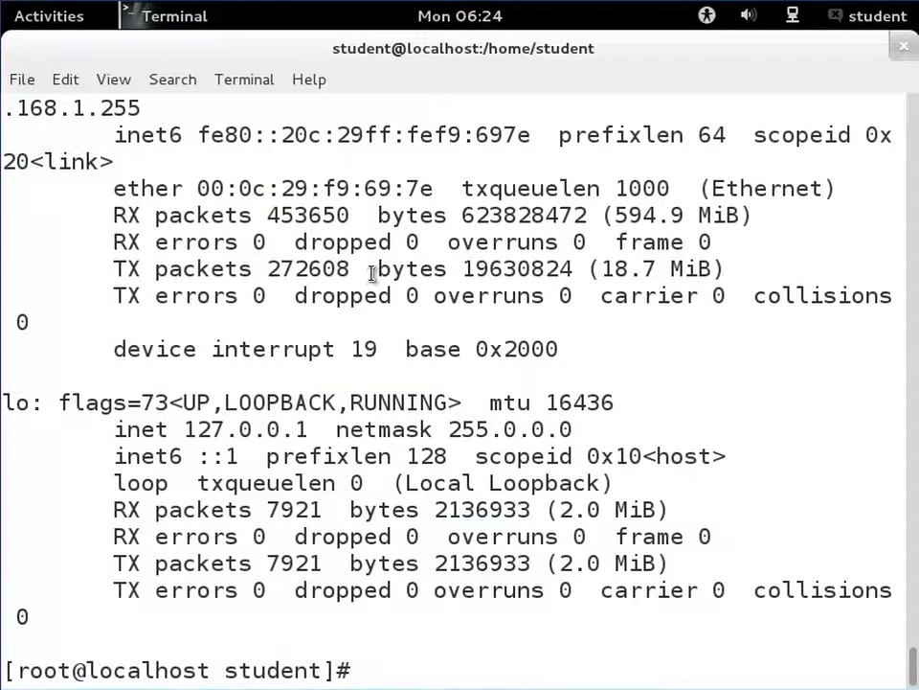
{"action": "type", "text": "sy"}
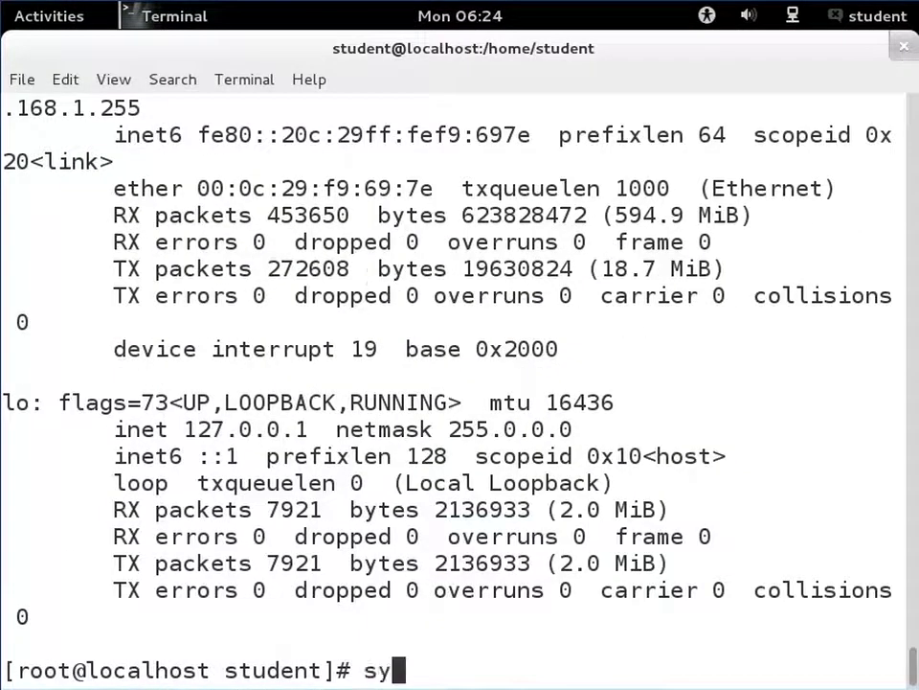
{"action": "type", "text": "stemctl"}
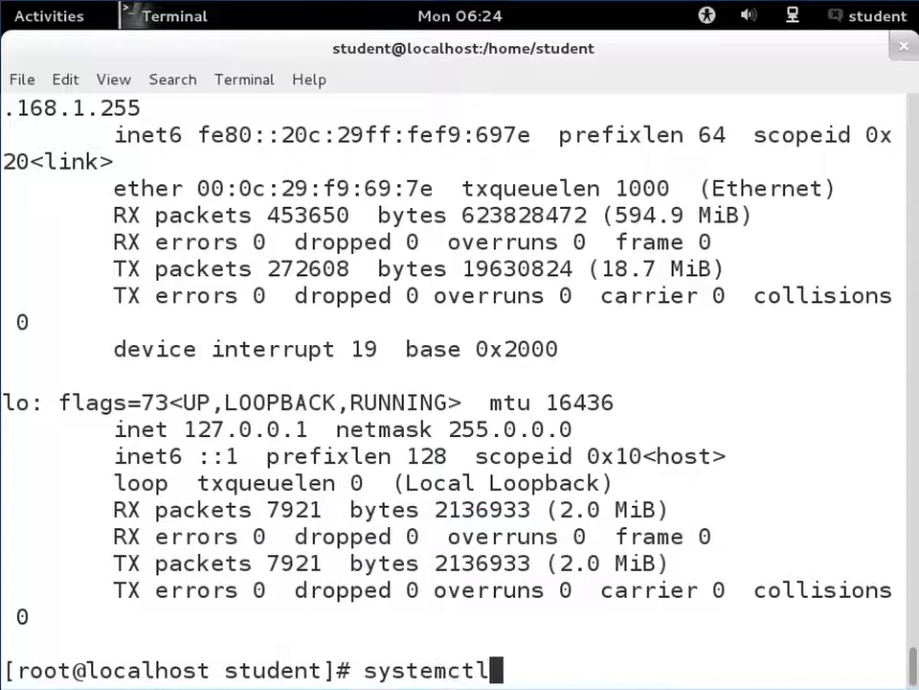
{"action": "type", "text": " enable "}
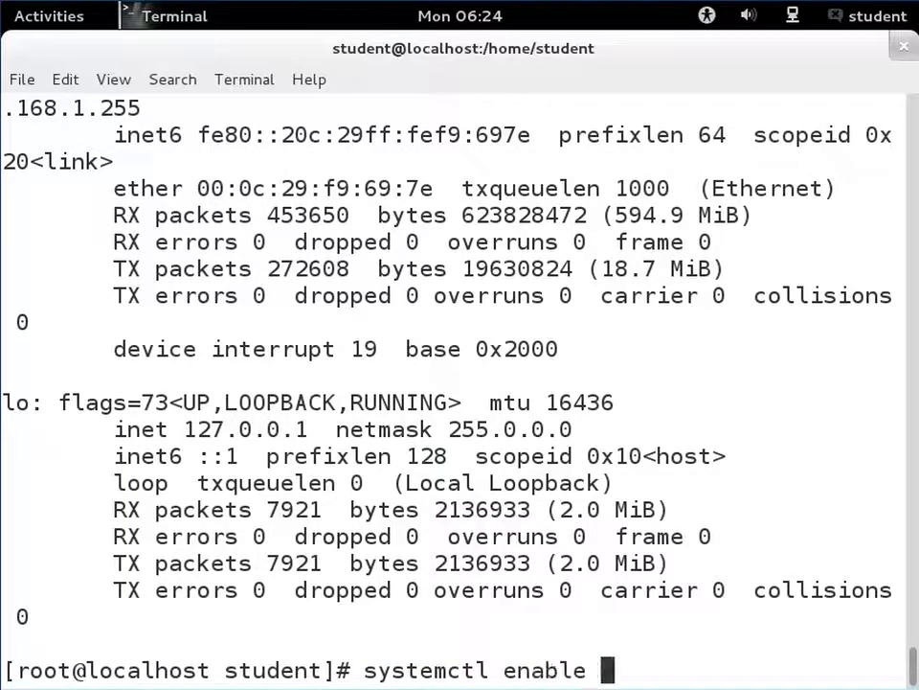
{"action": "type", "text": "named.service"}
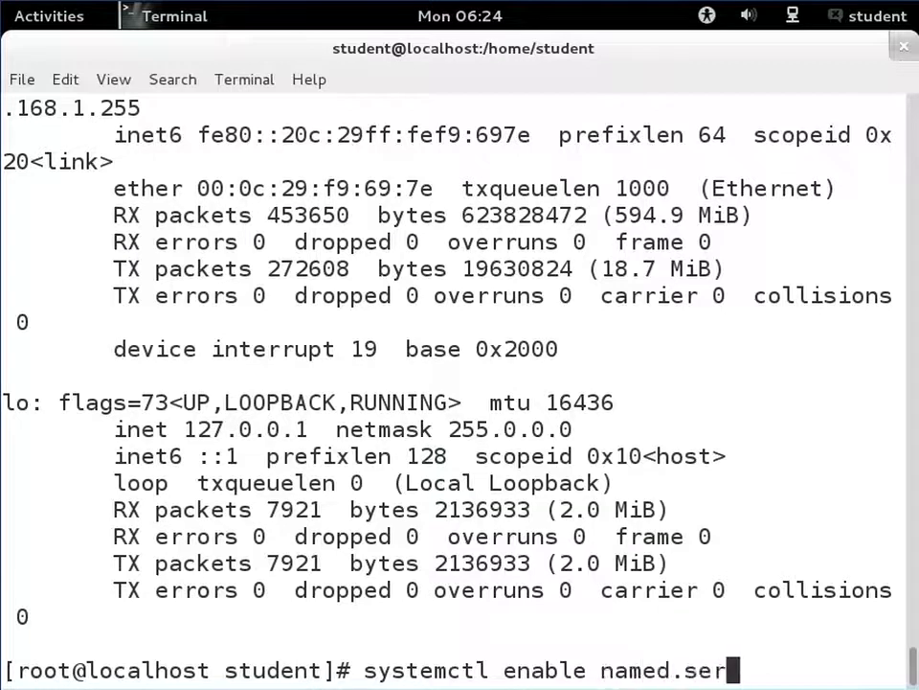
{"action": "key", "text": "Return"}
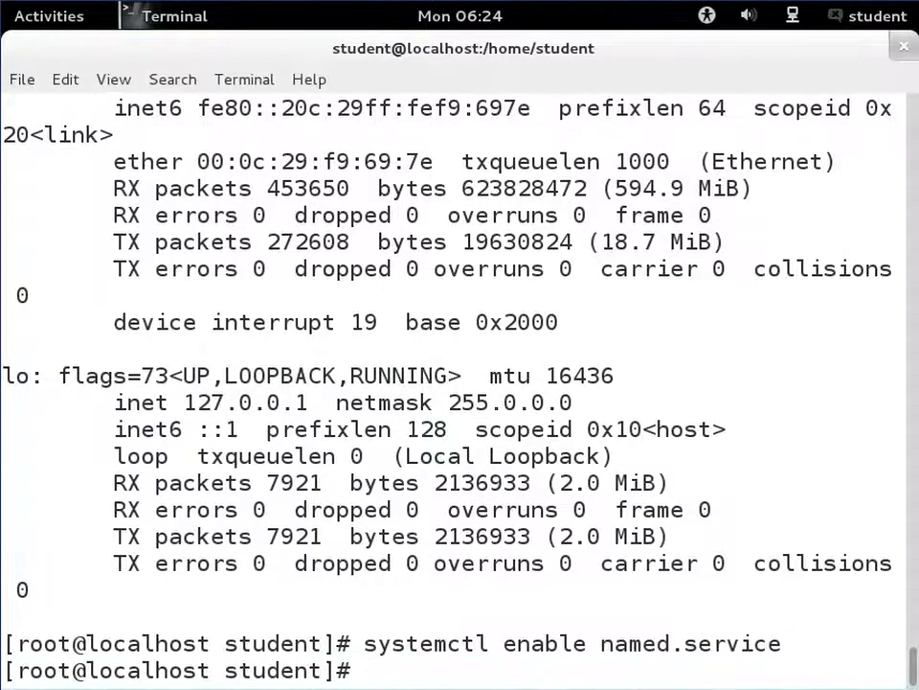
- Start the BIND service with systemctl start named.service
{"action": "type", "text": "systemctl"}
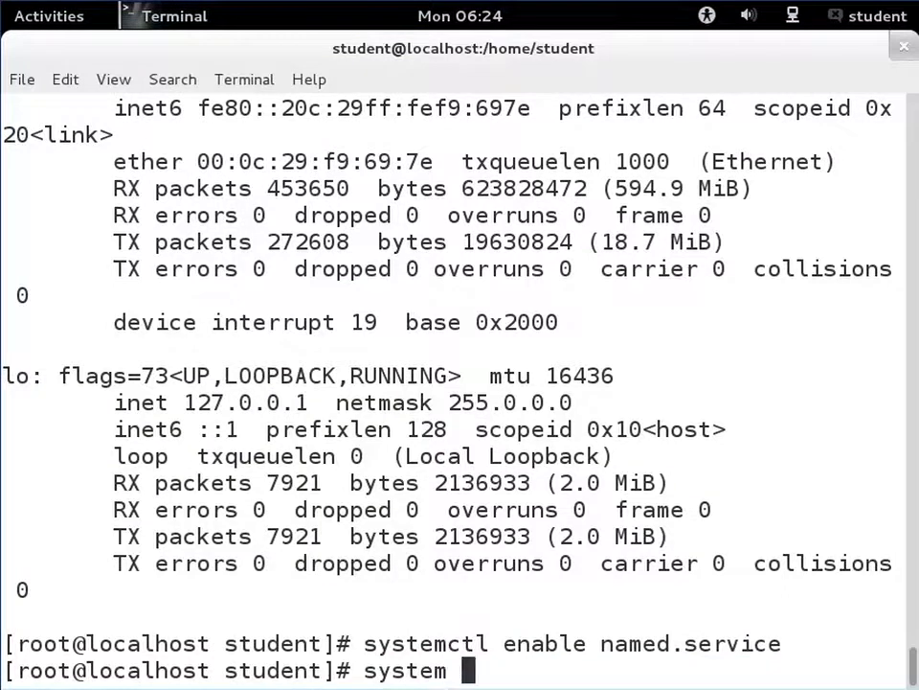
{"action": "key", "text": "BackSpace"}
{"action": "type", "text": "ctl "}
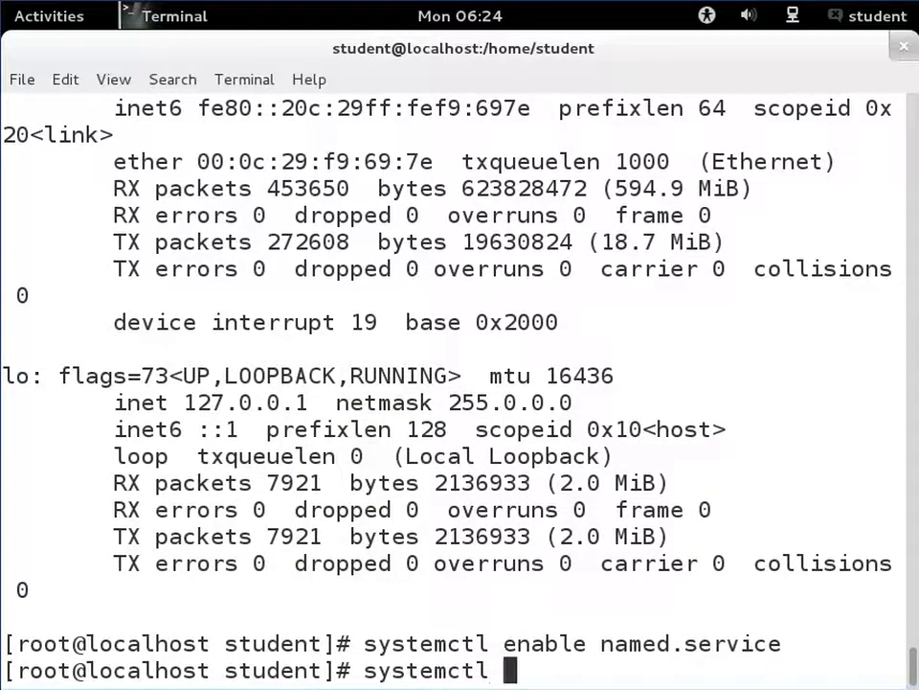
{"action": "type", "text": "start "}
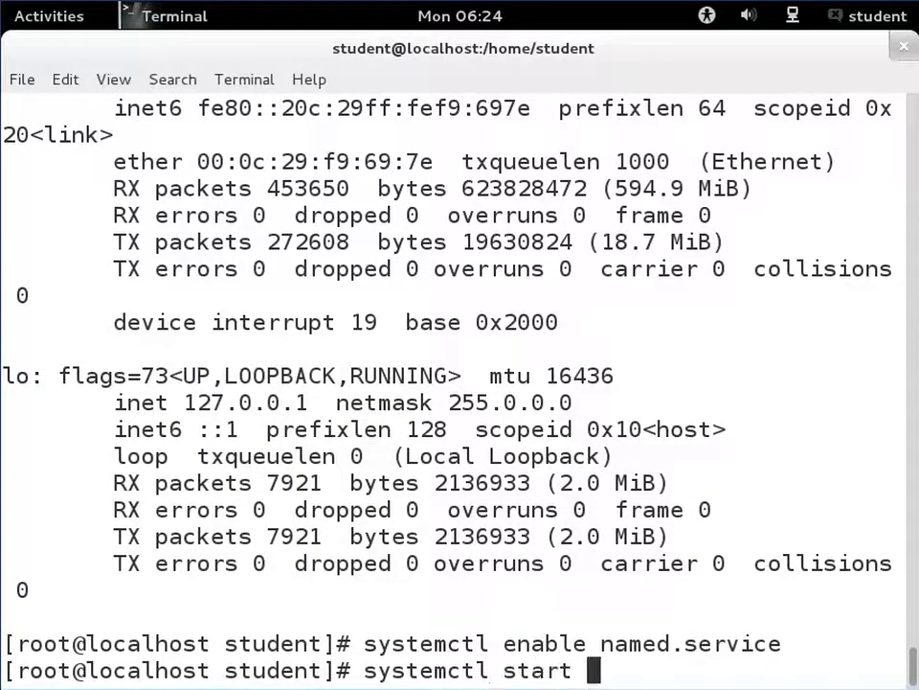
{"action": "type", "text": "named.service"}
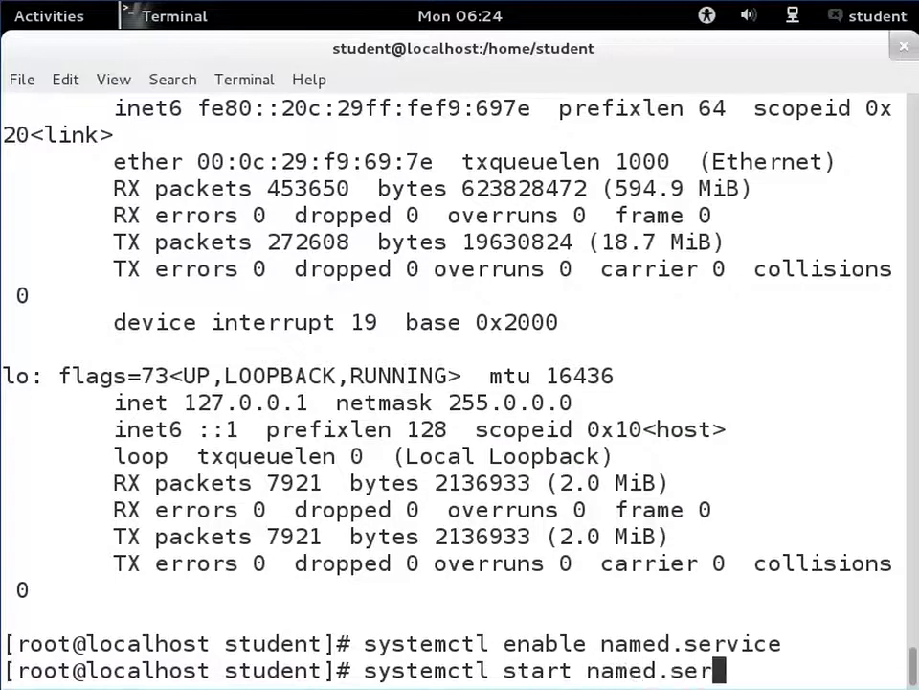
{"action": "key", "text": "Return"}
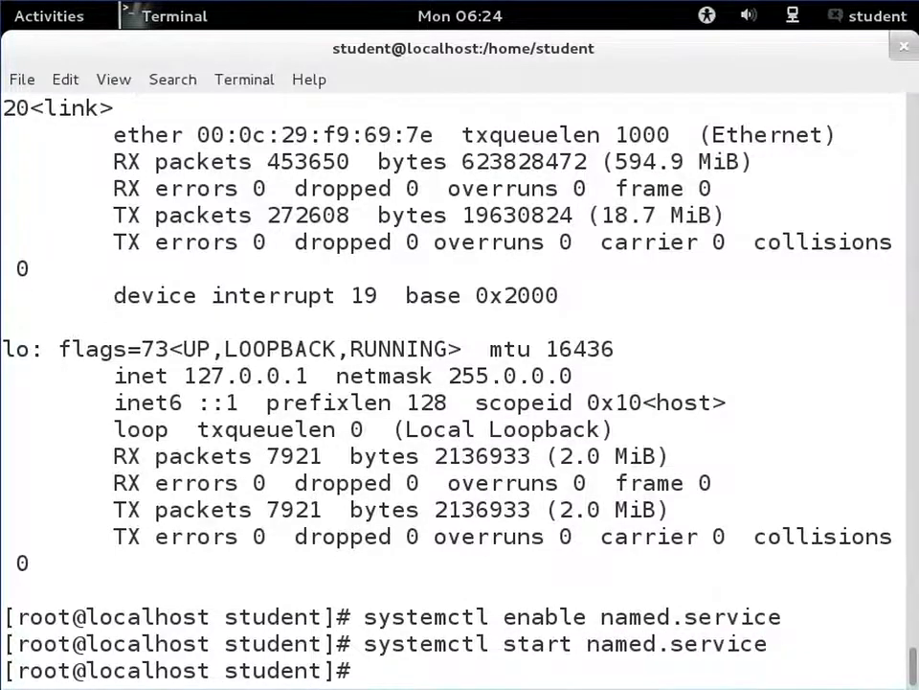
- Recall the previous command and change it to systemctl restart named.service, then run it
{"action": "key", "text": "Up"}
{"action": "key", "text": "Left"}
{"action": "key", "text": "Left"}
{"action": "key", "text": "Left"}
{"action": "key", "text": "Left"}
{"action": "key", "text": "Left"}
{"action": "key", "text": "Left"}
{"action": "key", "text": "Left"}
{"action": "key", "text": "Left"}
{"action": "key", "text": "Left"}
{"action": "key", "text": "Left"}
{"action": "key", "text": "Left"}
{"action": "key", "text": "Left"}
{"action": "key", "text": "Left"}
{"action": "key", "text": "Left"}
{"action": "key", "text": "Left"}
{"action": "key", "text": "Left"}
{"action": "key", "text": "Left"}
{"action": "key", "text": "Left"}
{"action": "key", "text": "Left"}
{"action": "key", "text": "Left"}
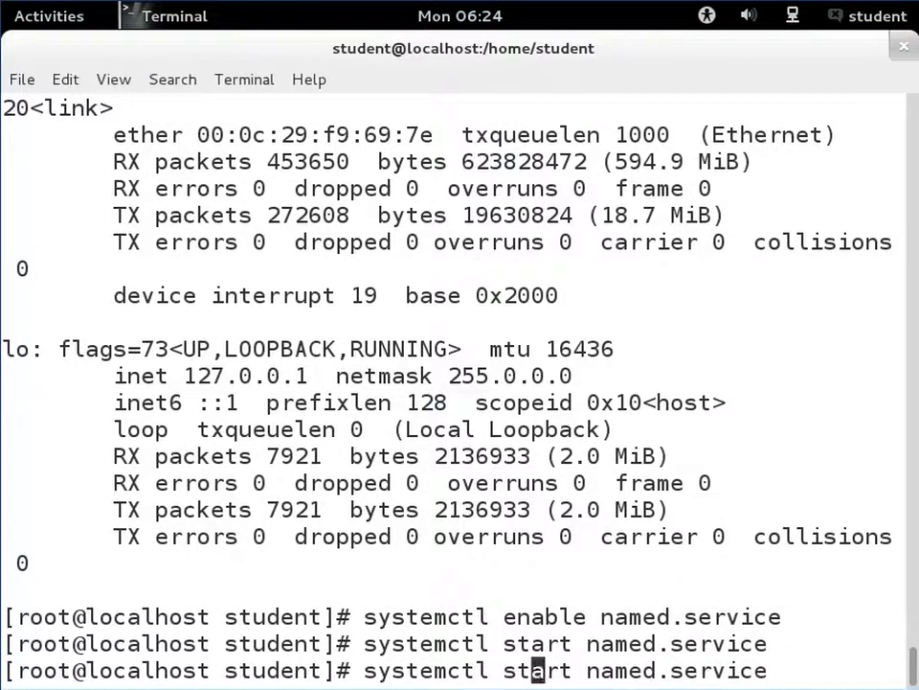
{"action": "type", "text": "rvice"}
{"action": "key", "text": "BackSpace"}
{"action": "key", "text": "BackSpace"}
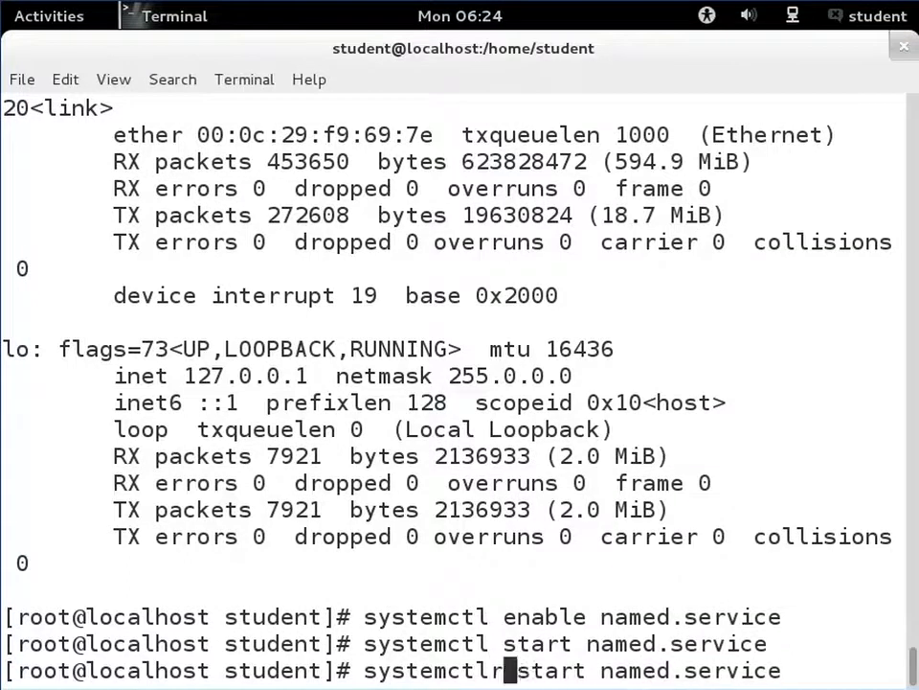
{"action": "key", "text": "Right"}
{"action": "type", "text": "re"}
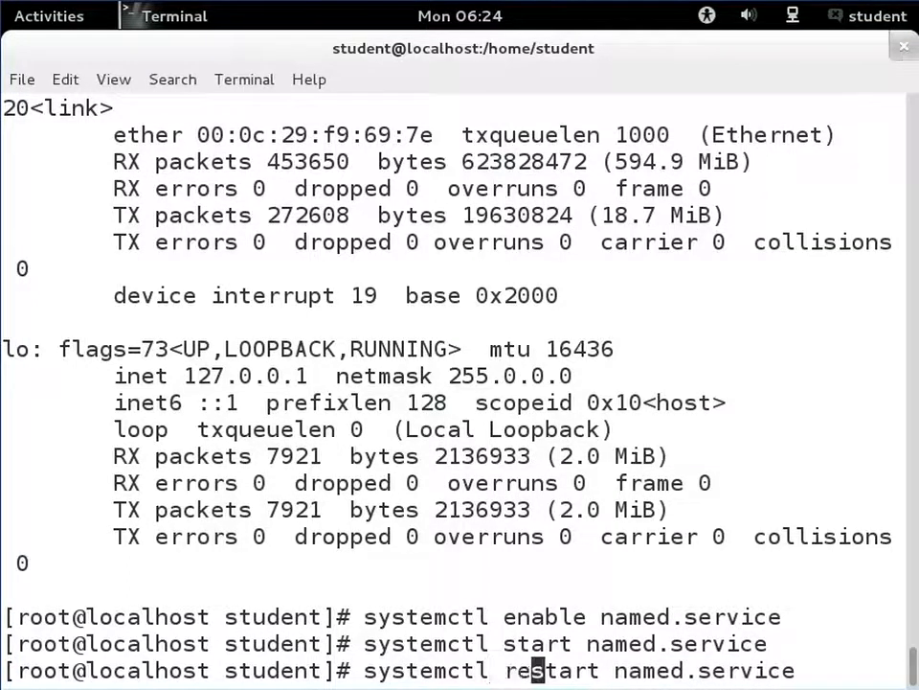
{"action": "key", "text": "Return"}
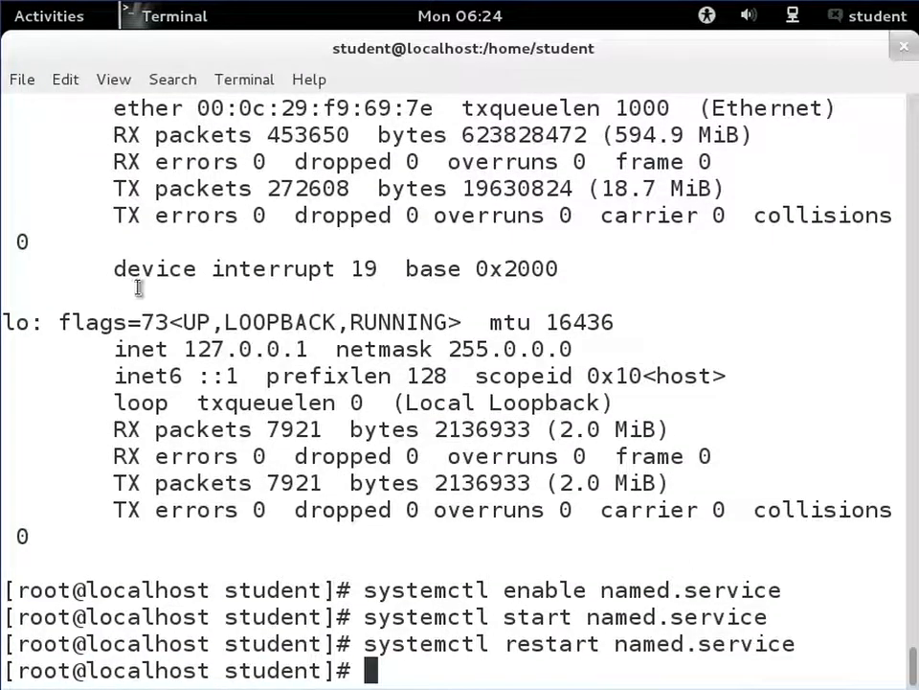
- Query the myserver.dom domain with dig
{"action": "type", "text": "dig "}
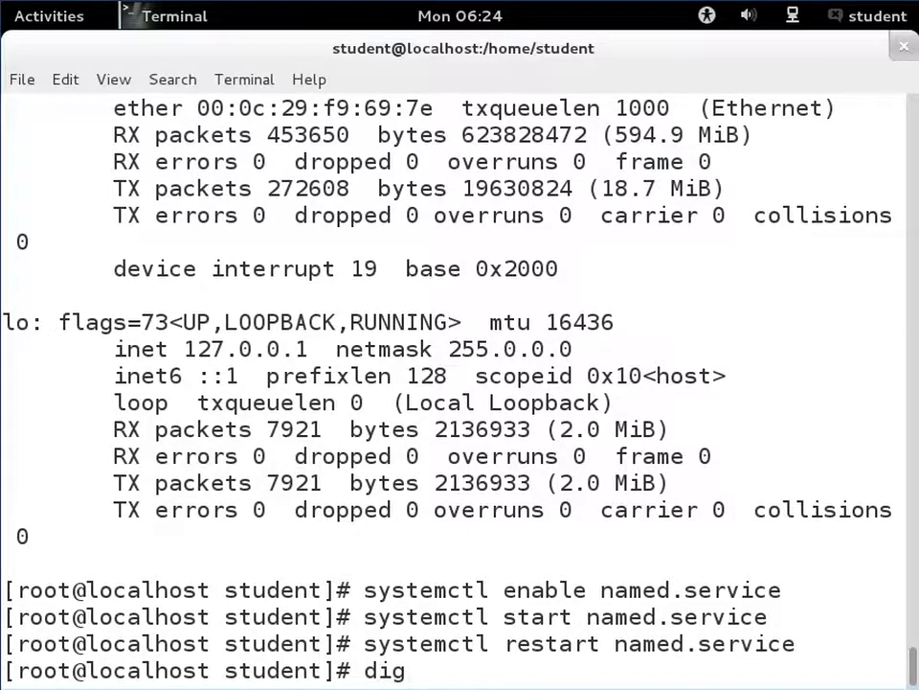
{"action": "type", "text": "my"}
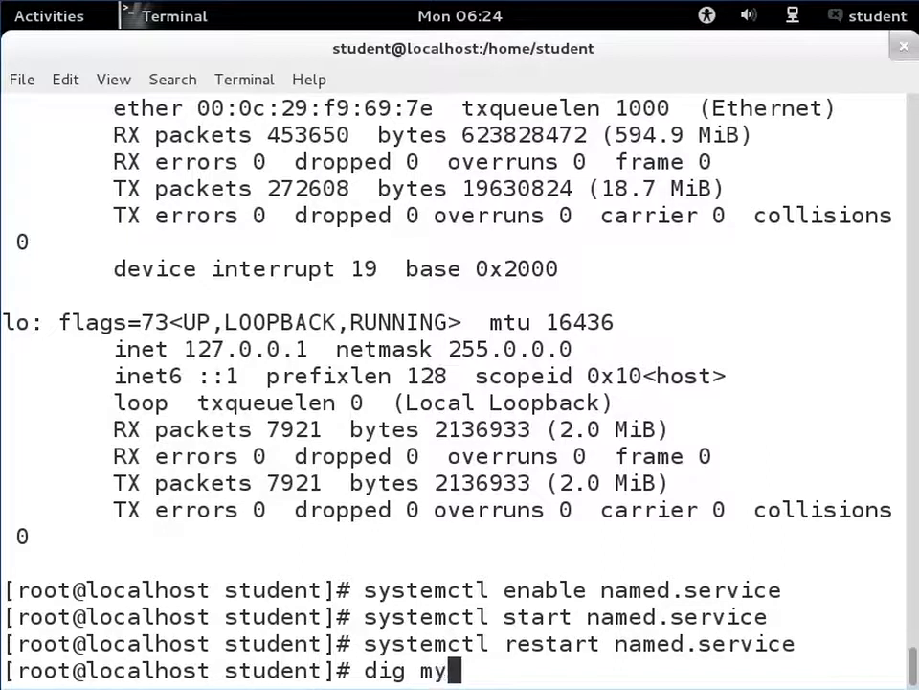
{"action": "type", "text": "server.dom"}
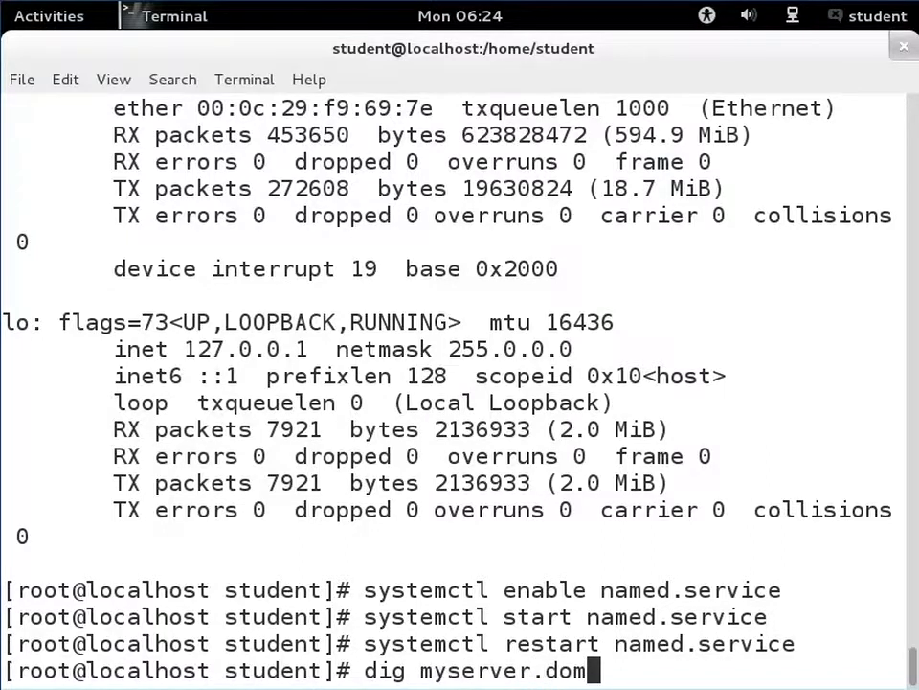
{"action": "key", "text": "Return"}
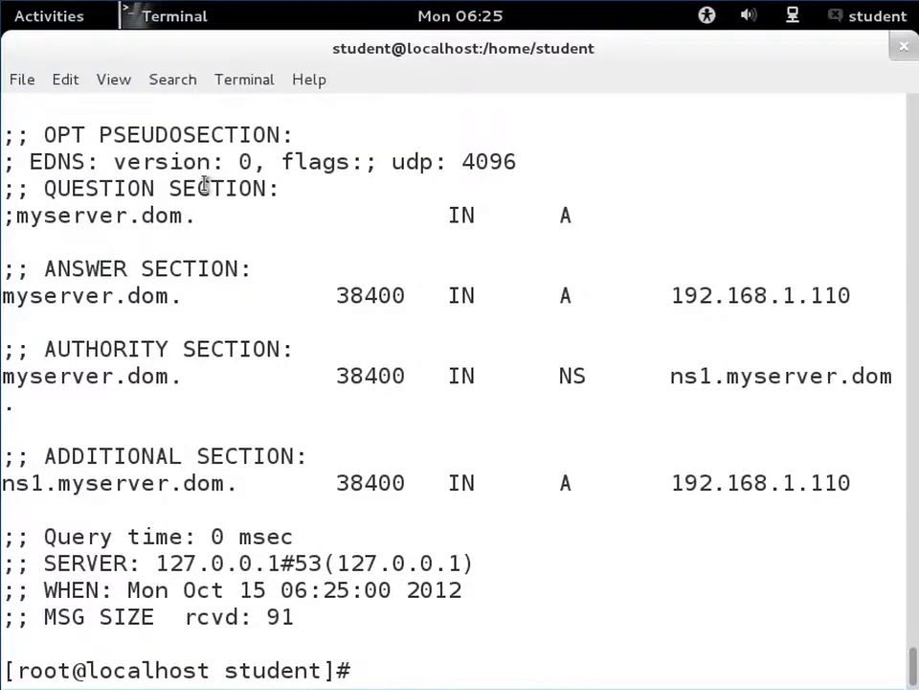
- Scroll through the dig output and highlight the question and answer sections to examine them
{"action": "scroll", "coordinate": [605, 334], "scroll_direction": "up", "scroll_amount": 2}
{"action": "scroll", "coordinate": [588, 336], "scroll_direction": "up", "scroll_amount": 2}
{"action": "scroll", "coordinate": [588, 336], "scroll_direction": "down", "scroll_amount": 2}
{"action": "scroll", "coordinate": [588, 336], "scroll_direction": "down", "scroll_amount": 3}
{"action": "scroll", "coordinate": [588, 336], "scroll_direction": "up", "scroll_amount": 3}
{"action": "scroll", "coordinate": [588, 336], "scroll_direction": "up", "scroll_amount": 2}
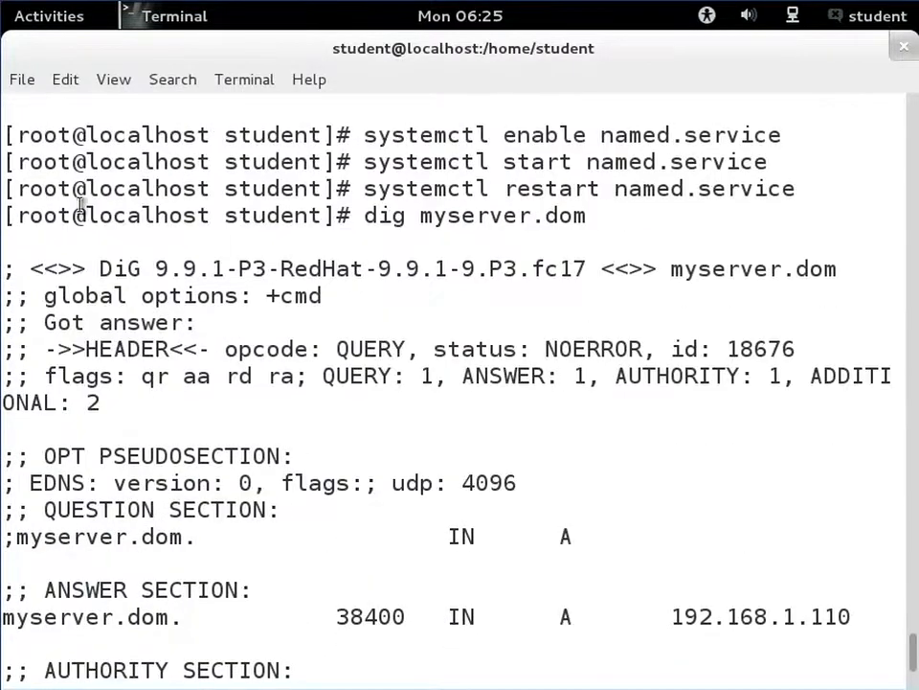
{"action": "scroll", "coordinate": [271, 386], "scroll_direction": "down", "scroll_amount": 2}
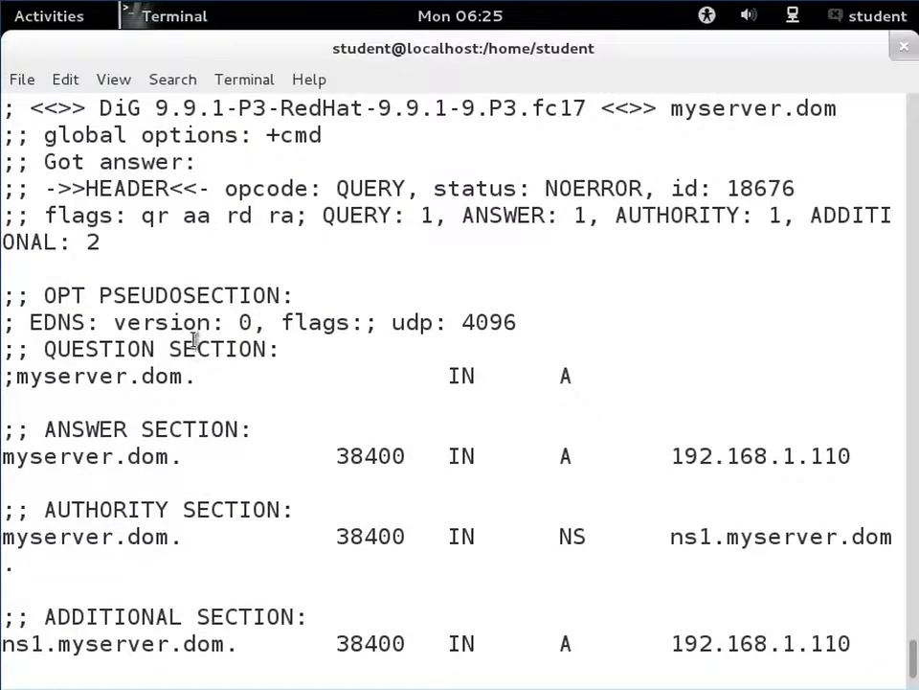
{"action": "scroll", "coordinate": [401, 271], "scroll_direction": "down", "scroll_amount": 2}
{"action": "scroll", "coordinate": [397, 270], "scroll_direction": "up", "scroll_amount": 2}
{"action": "scroll", "coordinate": [418, 293], "scroll_direction": "down", "scroll_amount": 2}
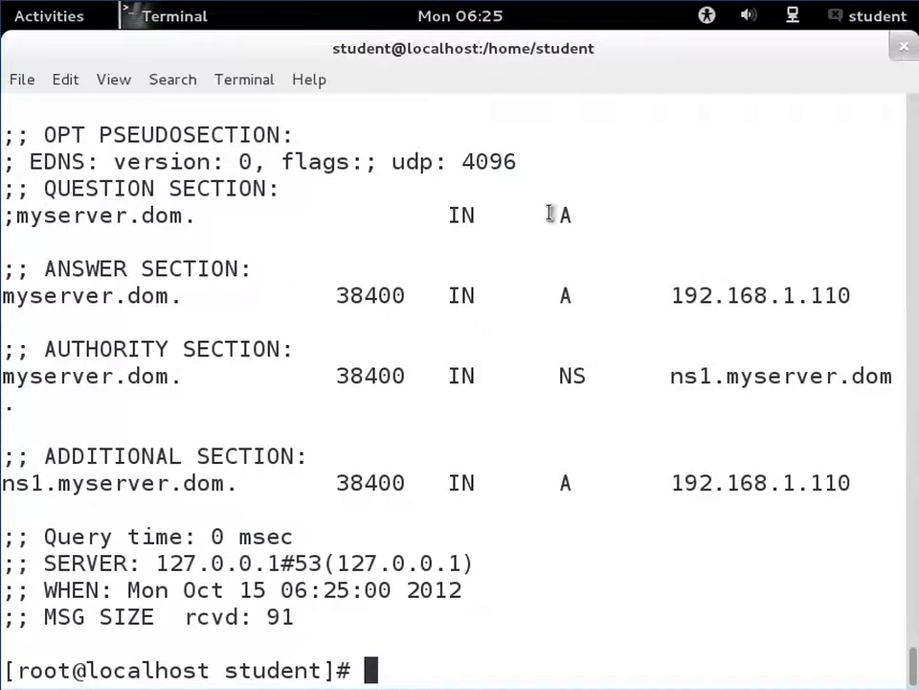
{"action": "left_click_drag", "start_coordinate": [564, 213], "coordinate": [583, 217]}
{"action": "left_click", "coordinate": [583, 217]}
{"action": "left_click_drag", "start_coordinate": [676, 298], "coordinate": [896, 296]}
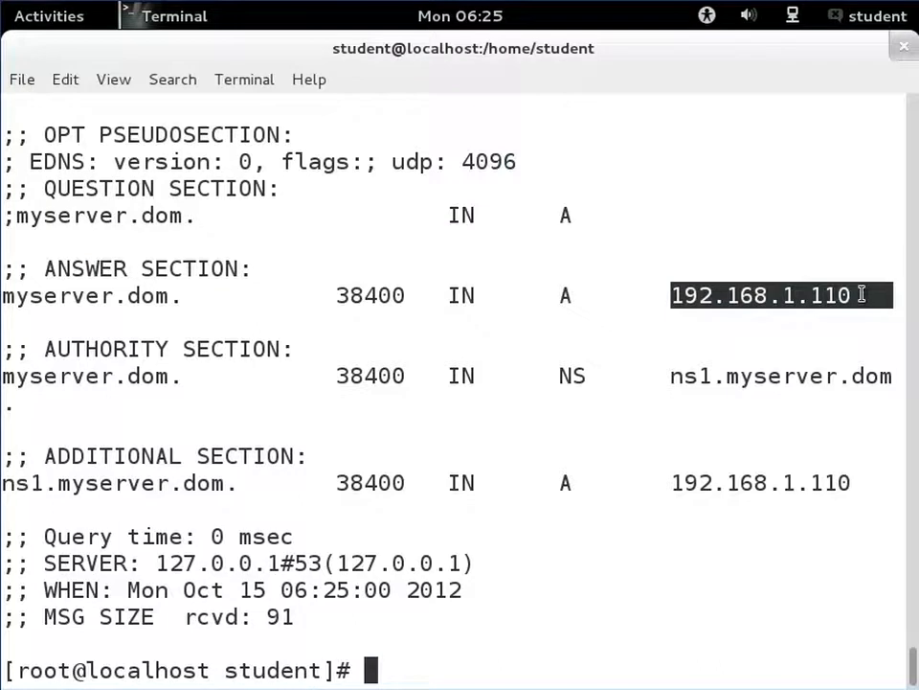
{"action": "left_click", "coordinate": [195, 352]}
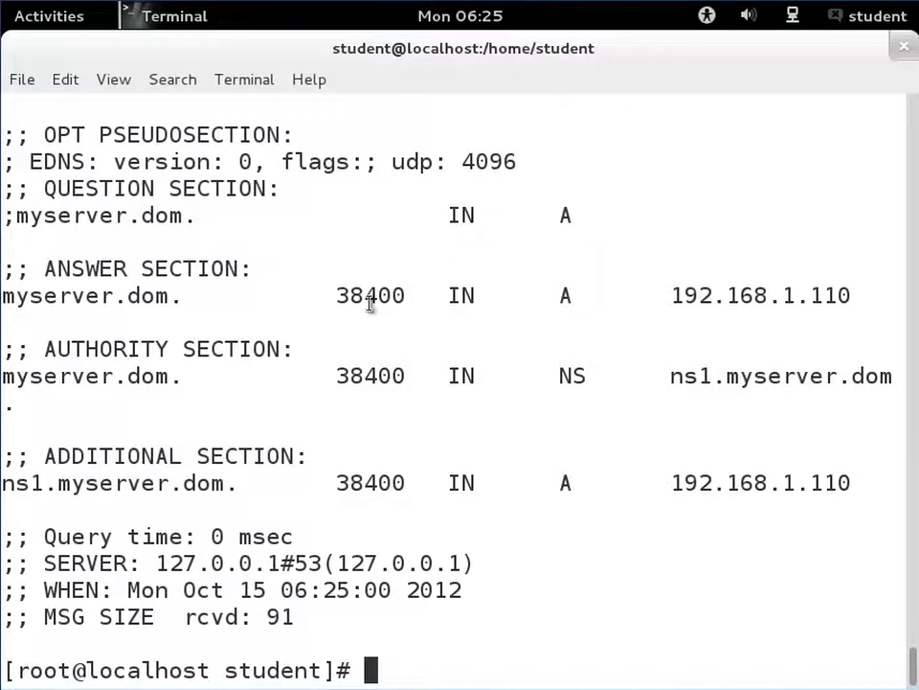
{"action": "type", "text": "d"}
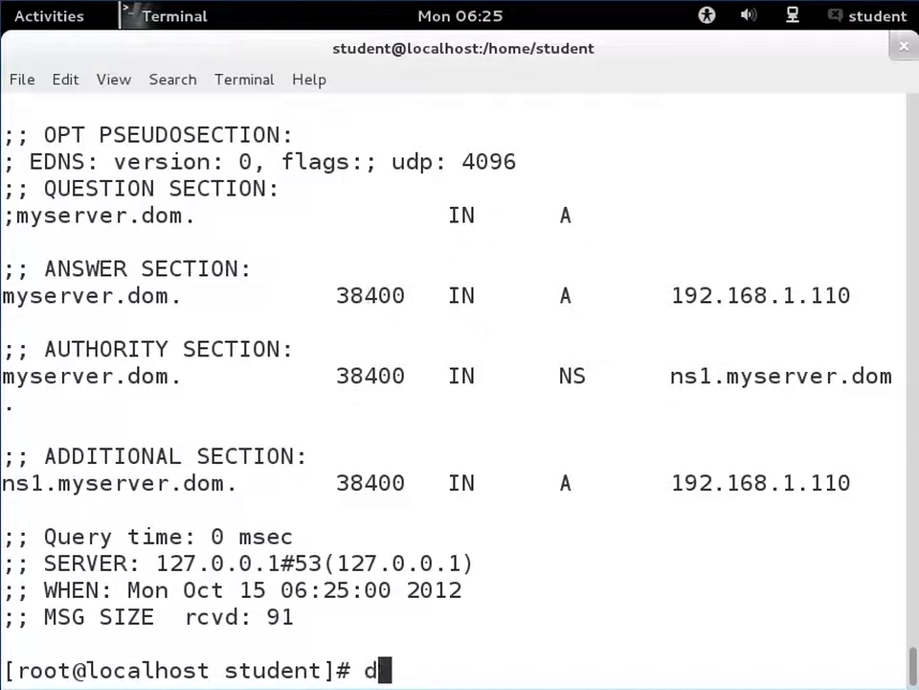
{"action": "type", "text": "ig m"}
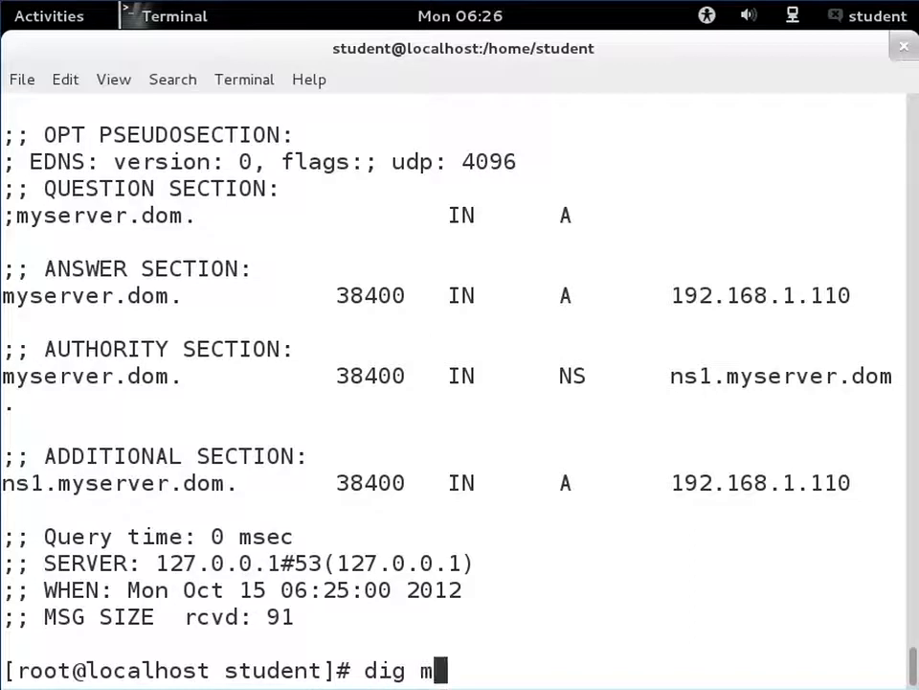
{"action": "type", "text": "yserver.dom"}
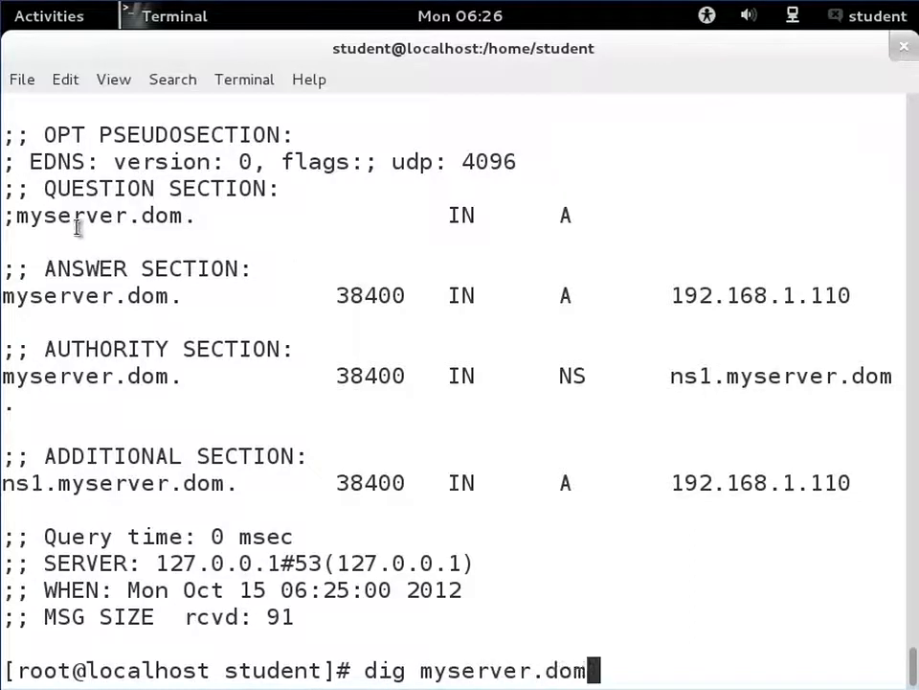
{"action": "left_click_drag", "start_coordinate": [8, 212], "coordinate": [573, 214]}
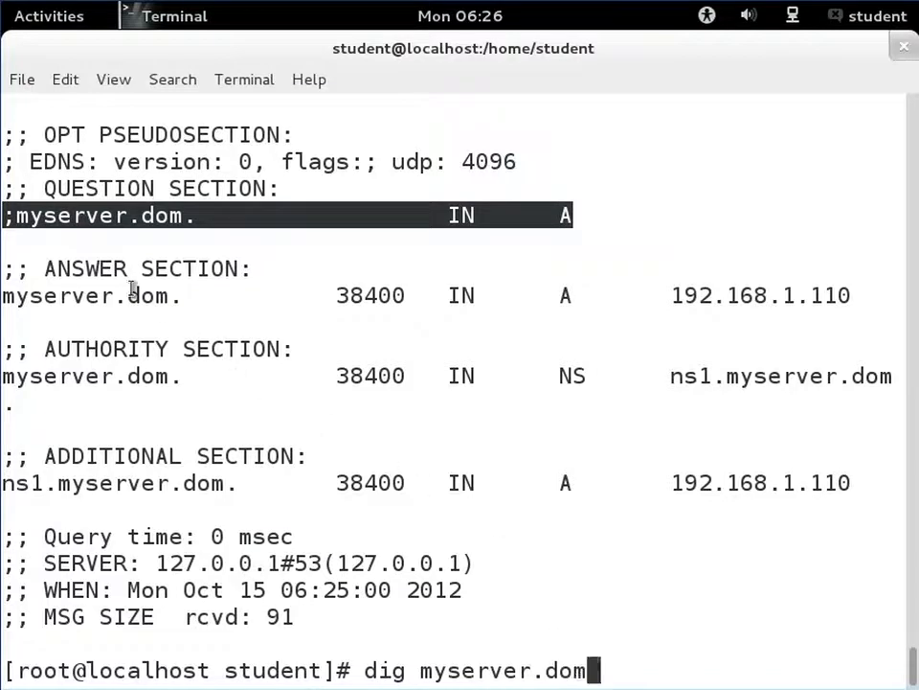
{"action": "left_click", "coordinate": [9, 268]}
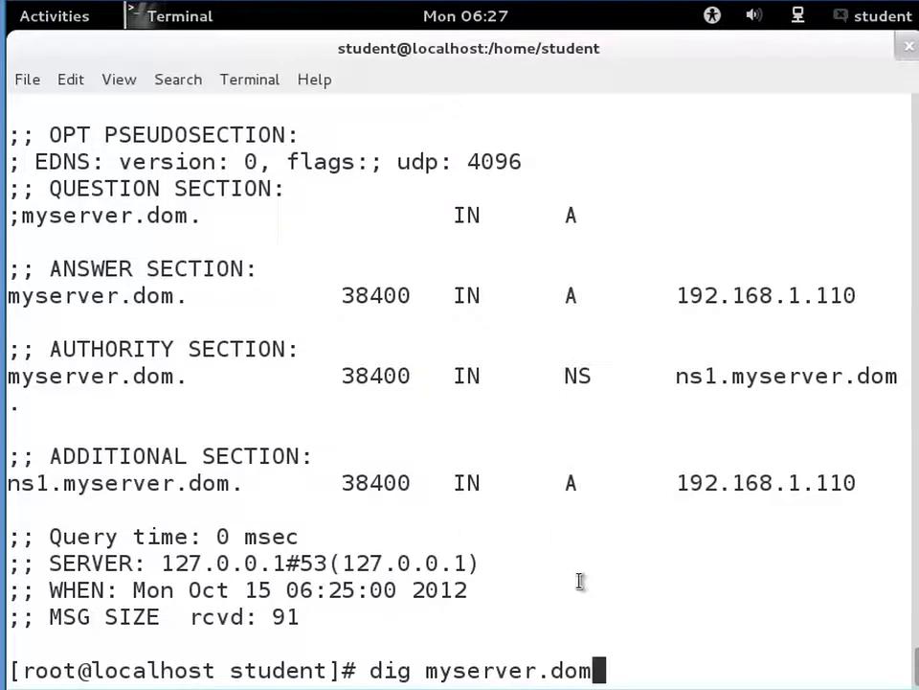
{"action": "key", "text": "Left"}
{"action": "key", "text": "Left"}
{"action": "key", "text": "Left"}
{"action": "key", "text": "Left"}
{"action": "key", "text": "Left"}
{"action": "key", "text": "Left"}
{"action": "key", "text": "Left"}
{"action": "key", "text": "Left"}
{"action": "key", "text": "Left"}
{"action": "key", "text": "Left"}
{"action": "key", "text": "Left"}
{"action": "key", "text": "Left"}
{"action": "type", "text": "www."}
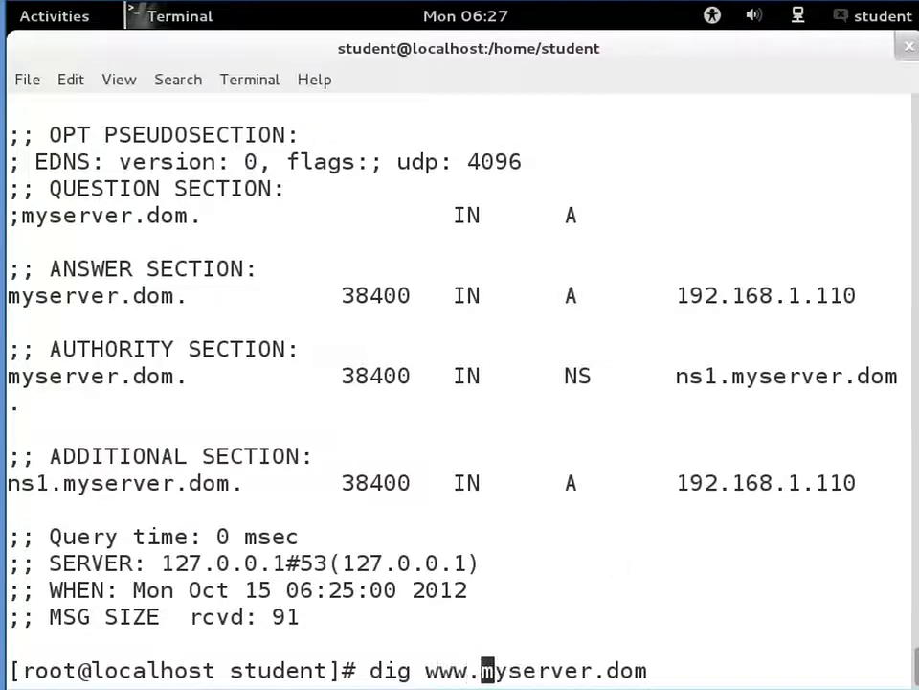
{"action": "key", "text": "Return"}
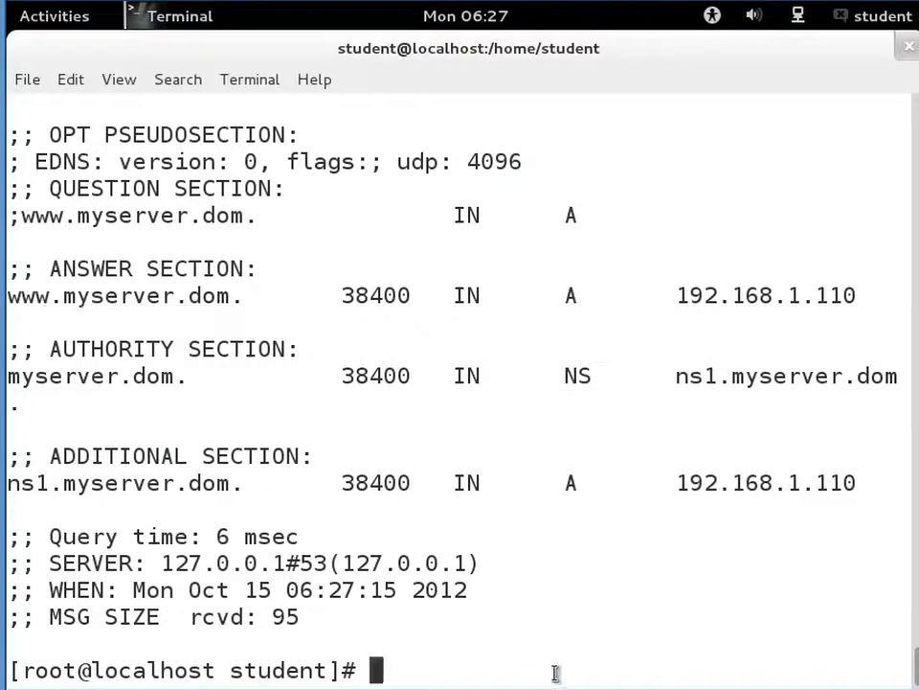
- Query mail.myserver.dom with dig
{"action": "type", "text": "dig "}
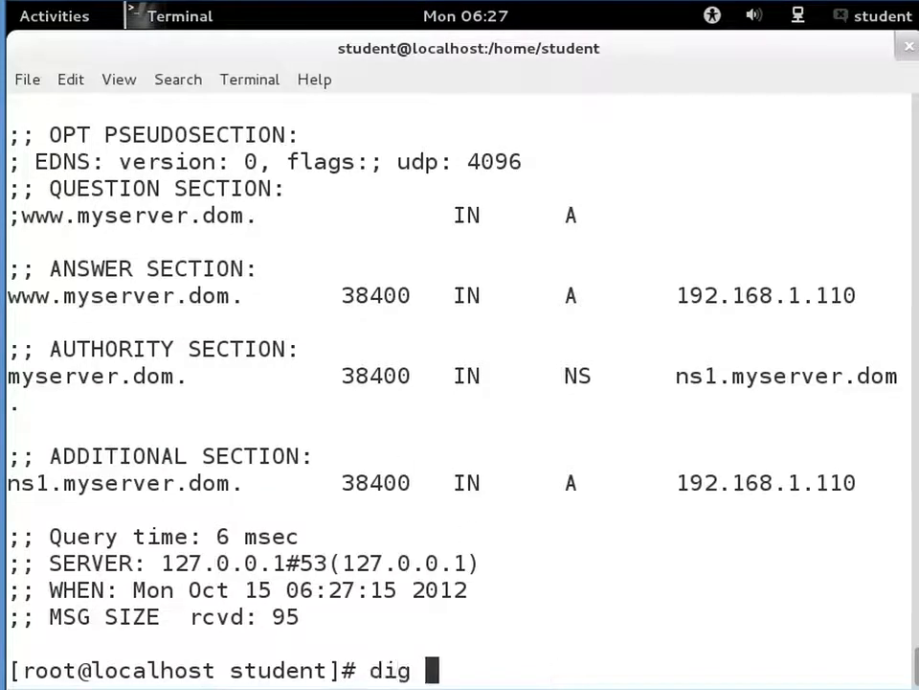
{"action": "type", "text": "mail.myserver.dom"}
{"action": "key", "text": "Return"}
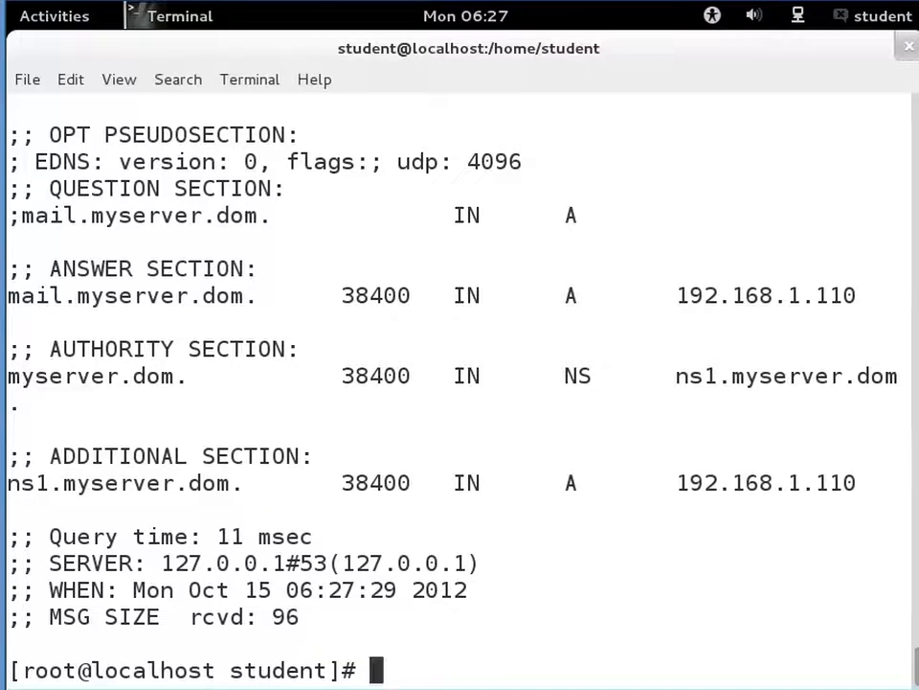
- Query ns1.myserver.dom with dig
{"action": "type", "text": "dig ns"}
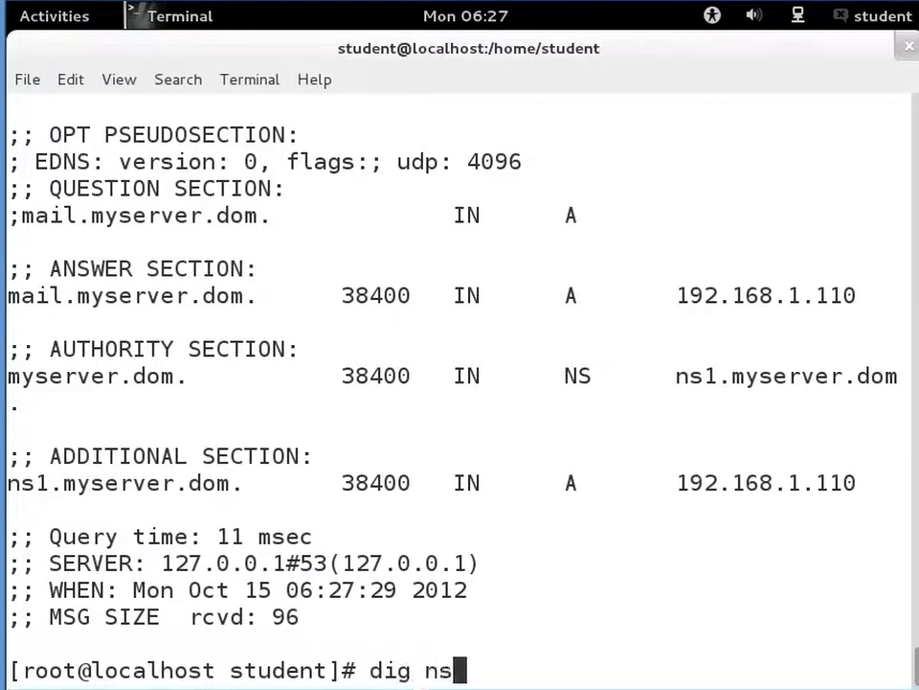
{"action": "type", "text": "1.myservi"}
{"action": "key", "text": "BackSpace"}
{"action": "type", "text": "er.dom"}
{"action": "key", "text": "Return"}
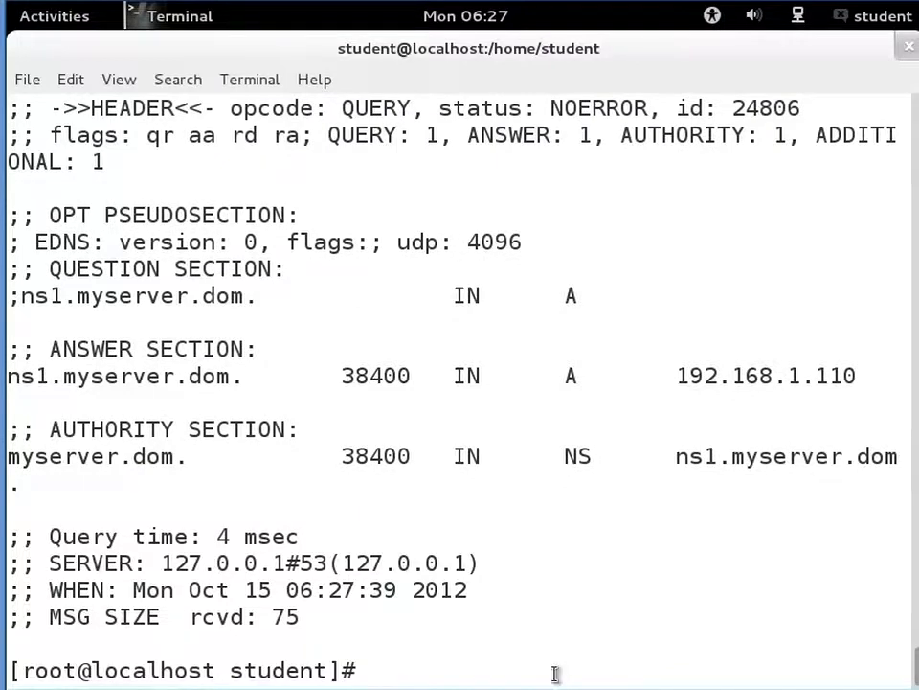
- Run a reverse dig lookup of 192.168.1.110 and highlight the question section to examine it
{"action": "type", "text": "dig"}
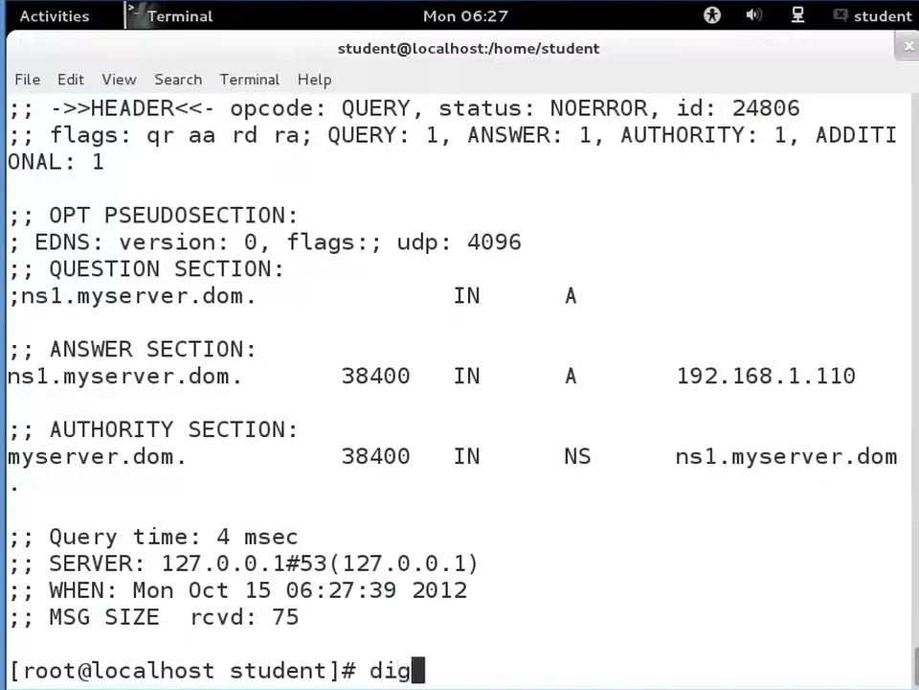
{"action": "type", "text": " -x "}
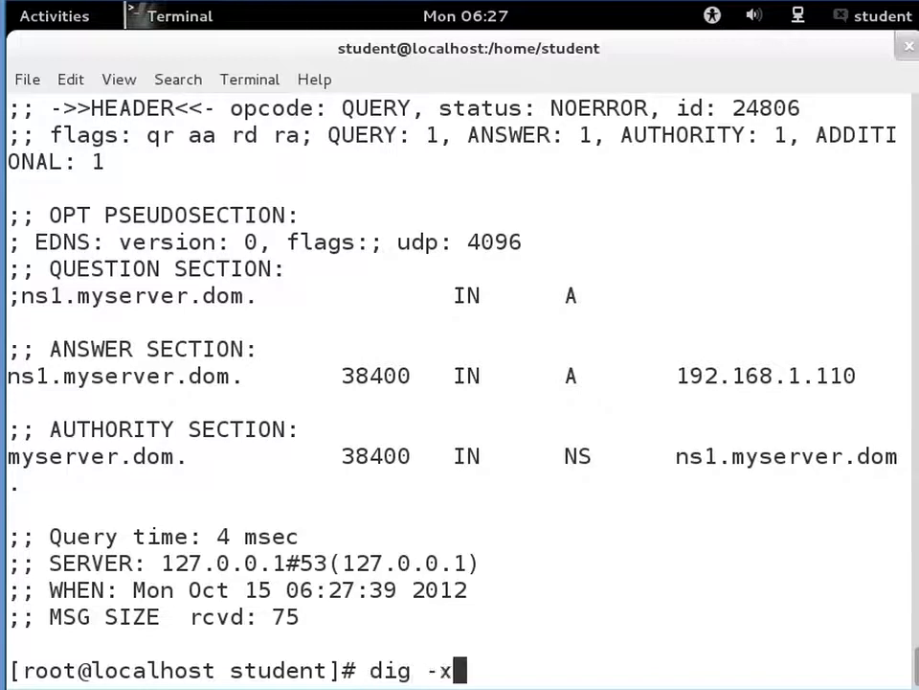
{"action": "type", "text": "1"}
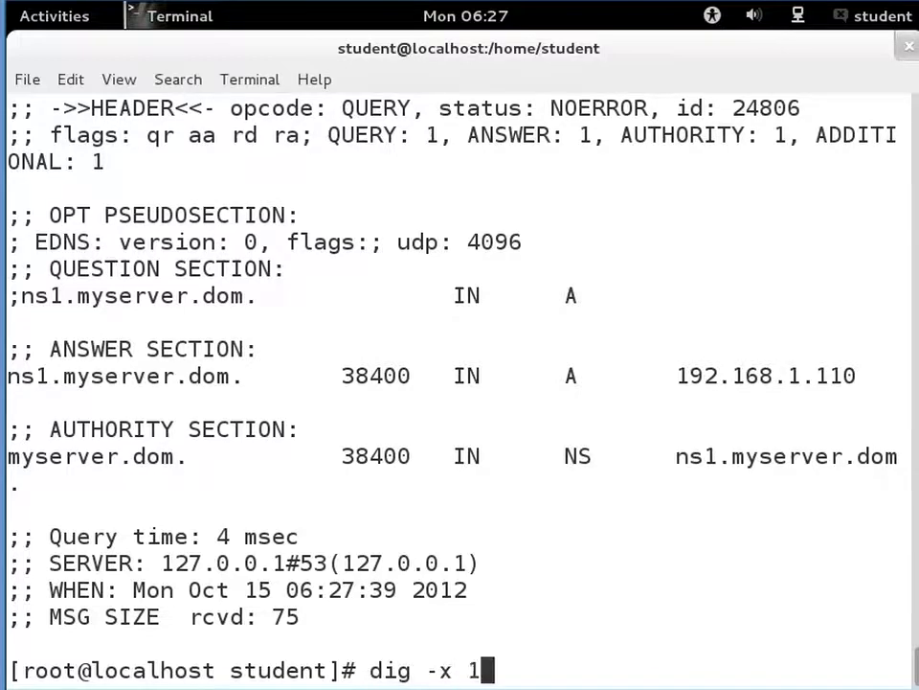
{"action": "type", "text": "92.1"}
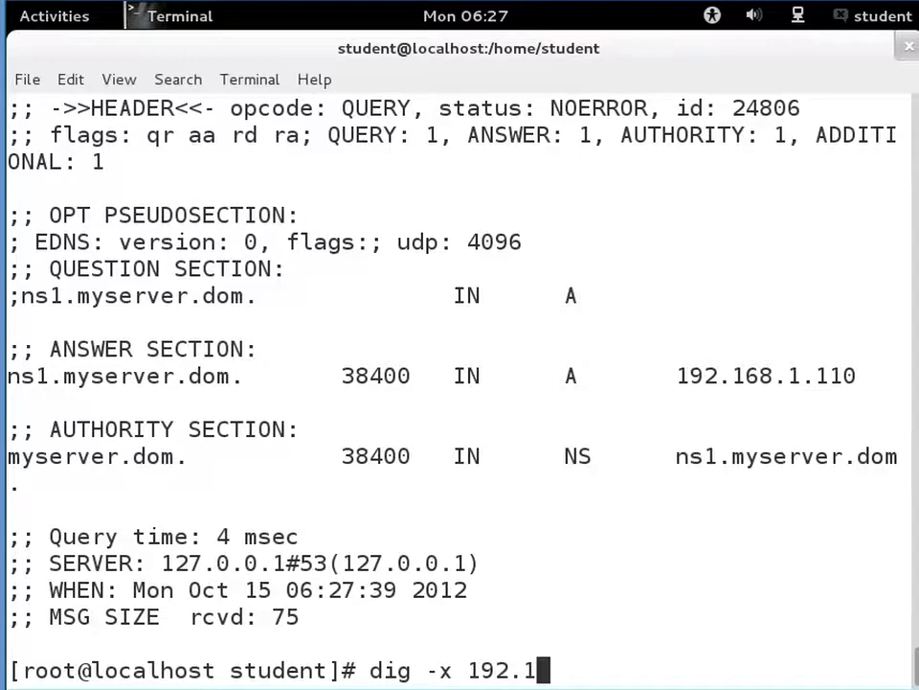
{"action": "type", "text": "68."}
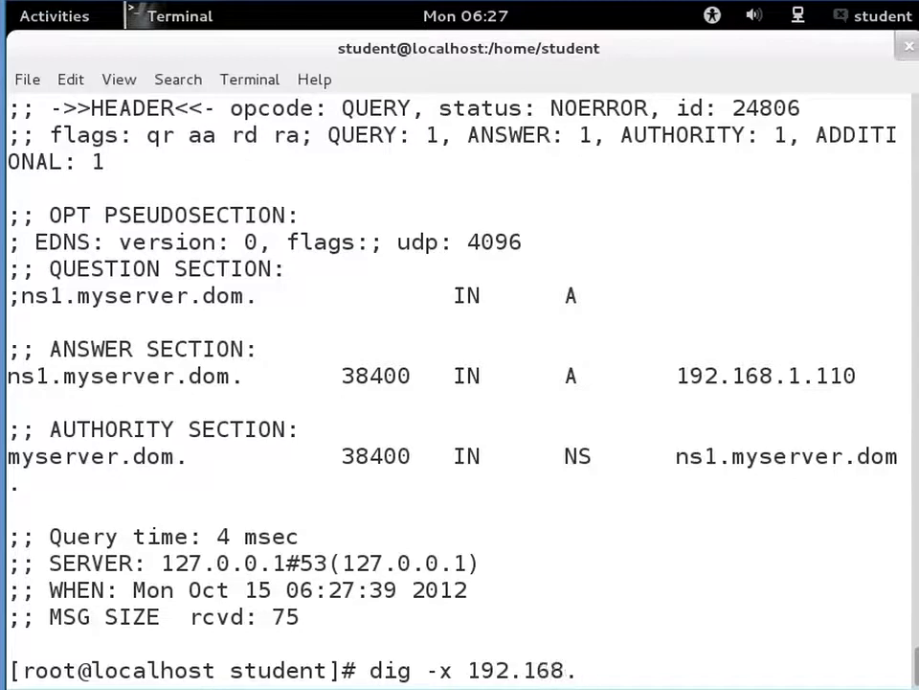
{"action": "type", "text": "1.110"}
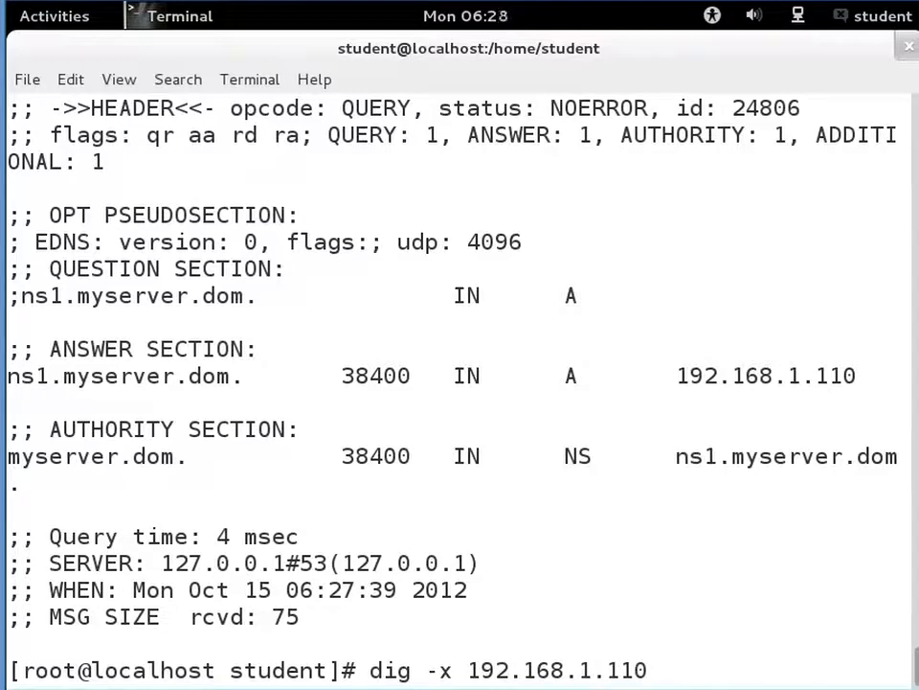
{"action": "key", "text": "Return"}
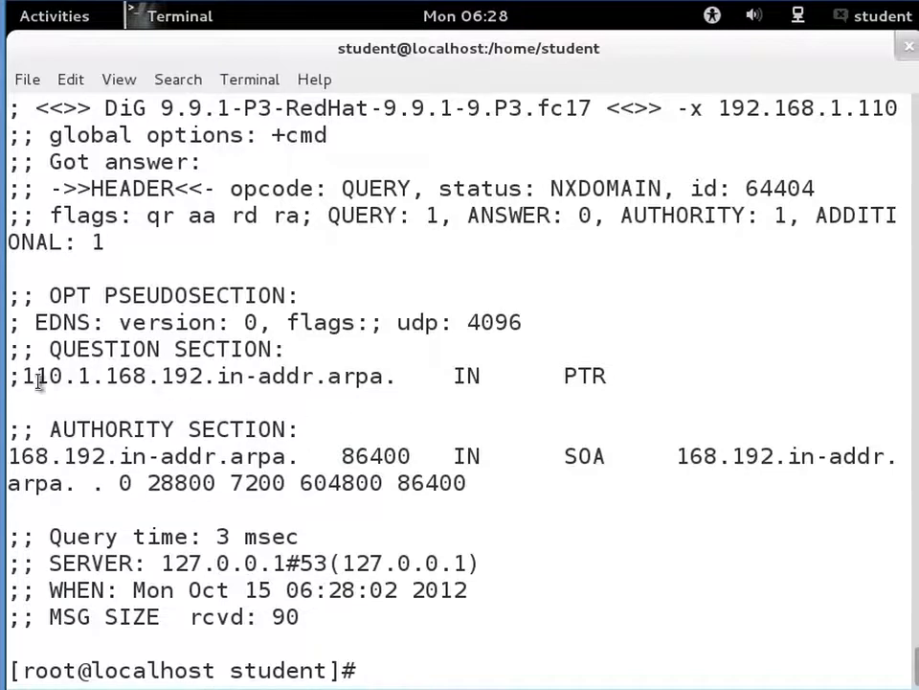
{"action": "left_click_drag", "start_coordinate": [27, 378], "coordinate": [403, 381]}
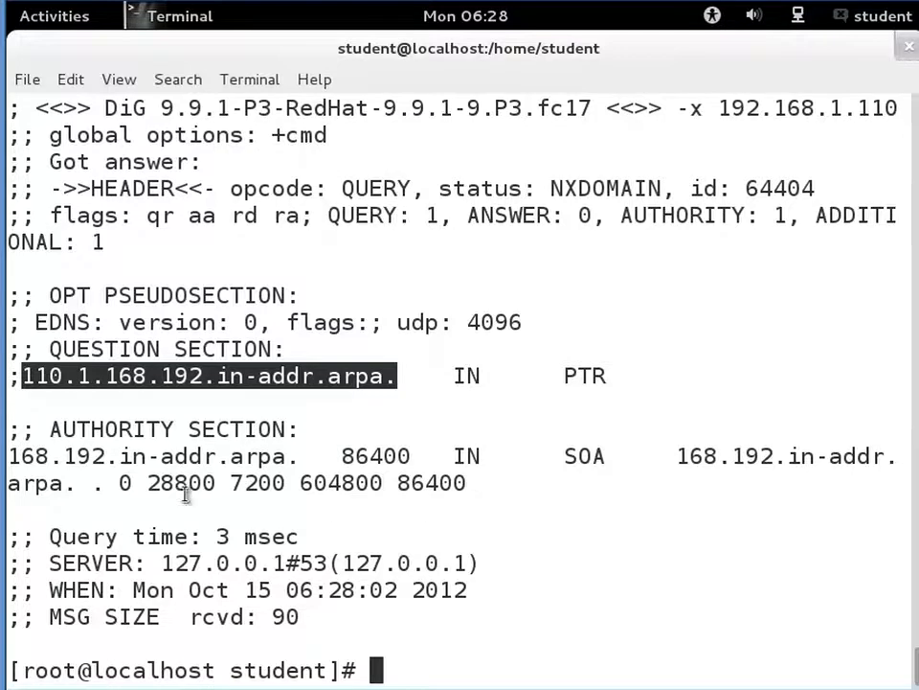
{"action": "left_click", "coordinate": [569, 540]}
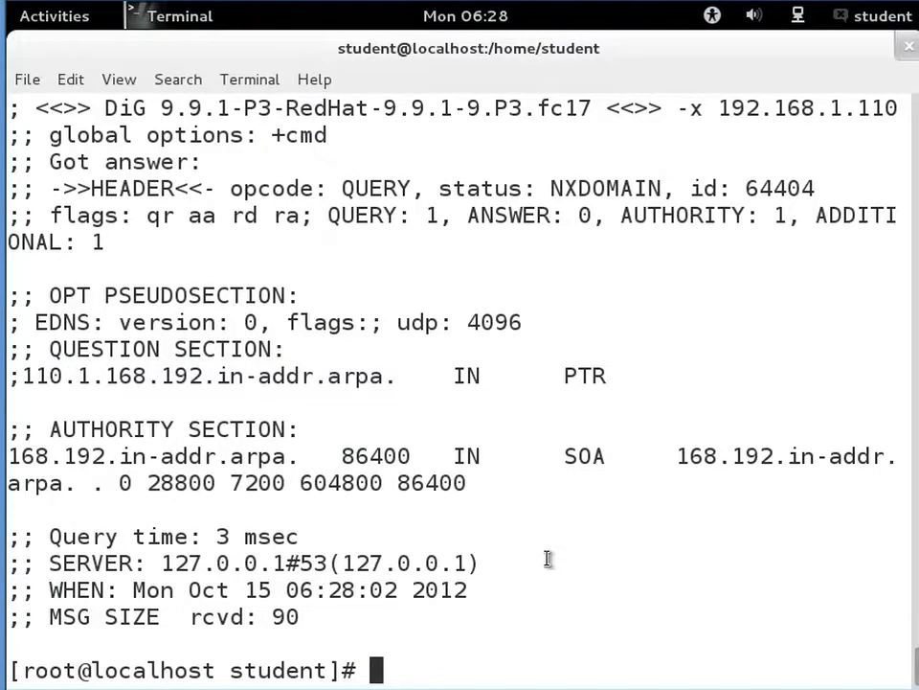
{"action": "scroll", "coordinate": [548, 559], "scroll_direction": "up", "scroll_amount": 4}
{"action": "scroll", "coordinate": [547, 558], "scroll_direction": "down", "scroll_amount": 4}
- Look up myserver.dom with the host command and highlight its output lines
{"action": "type", "text": "host "}
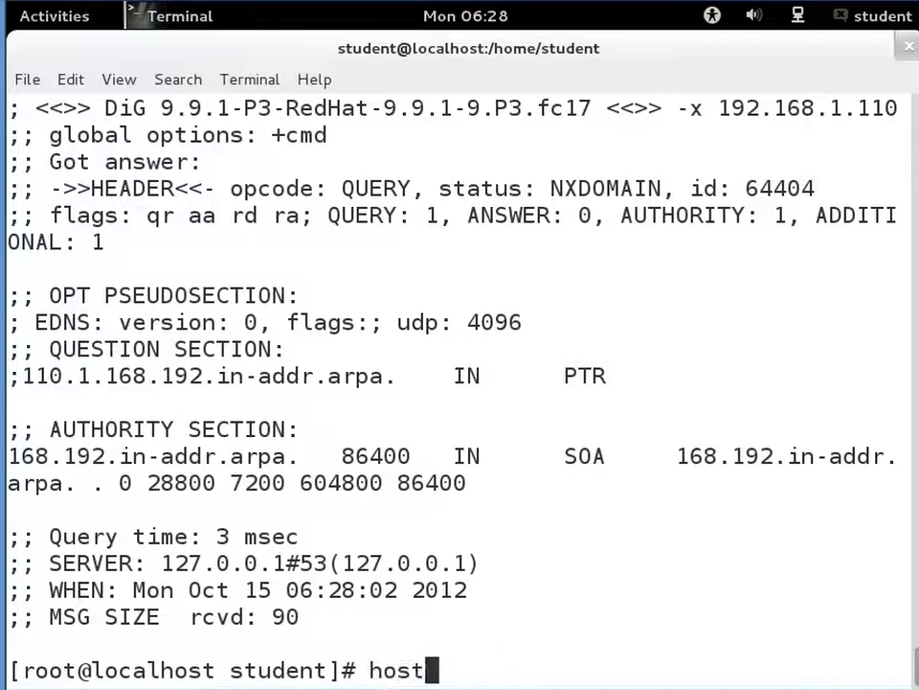
{"action": "type", "text": "my"}
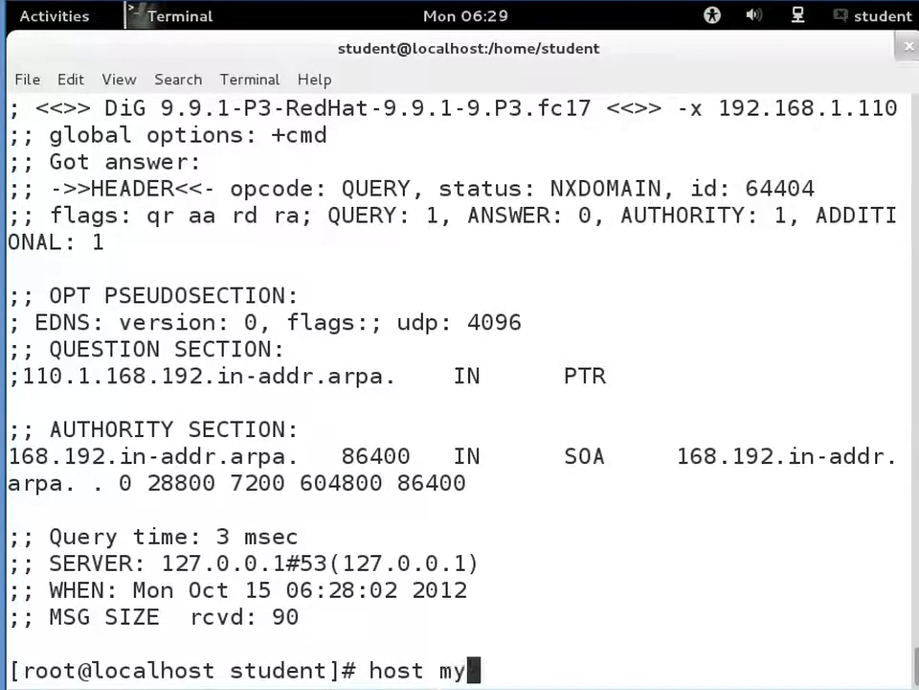
{"action": "type", "text": "server.dom"}
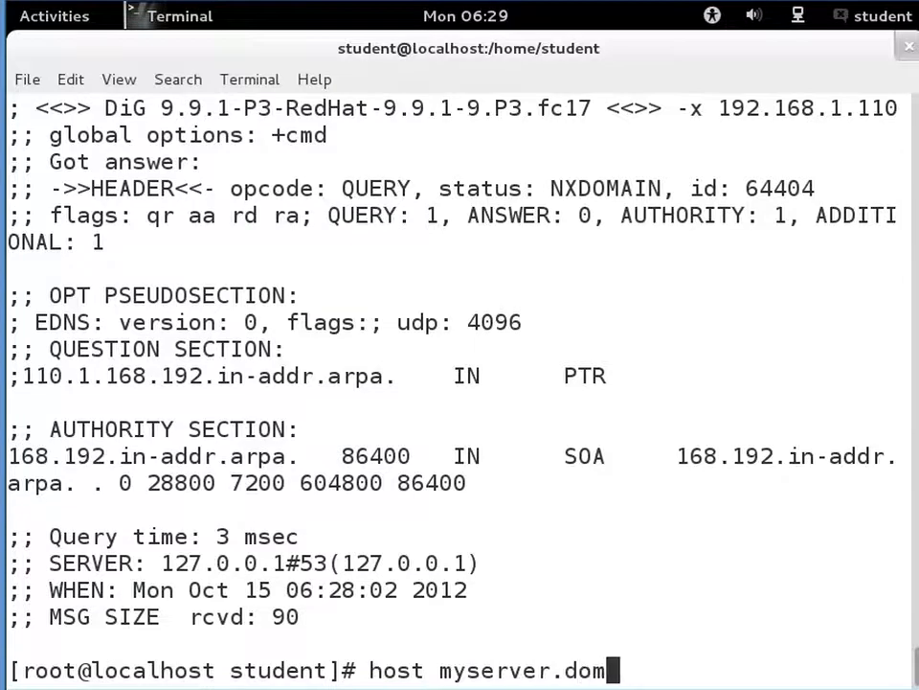
{"action": "key", "text": "Return"}
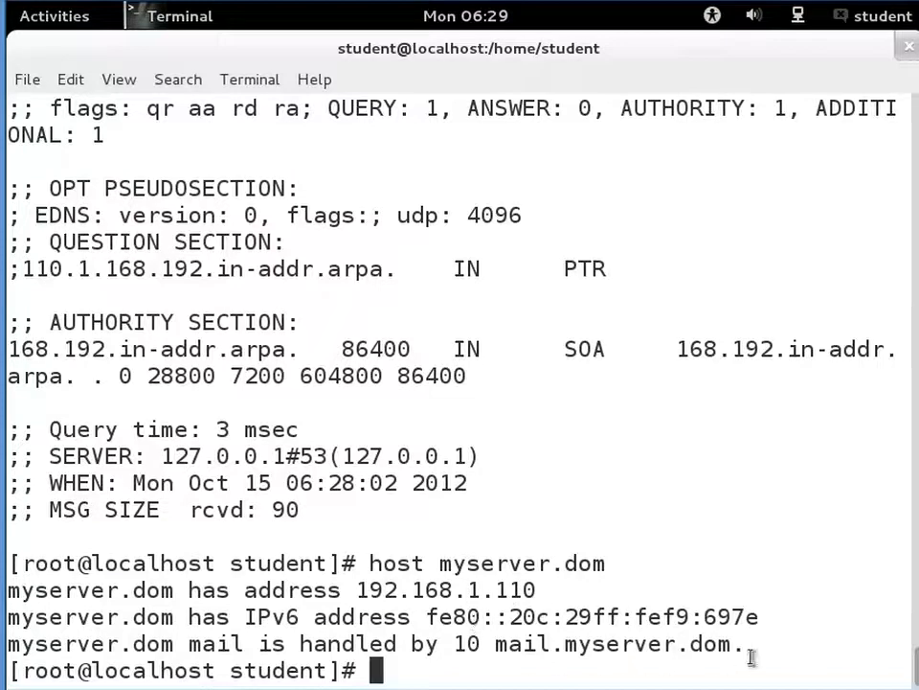
{"action": "left_click_drag", "start_coordinate": [761, 646], "coordinate": [4, 593]}
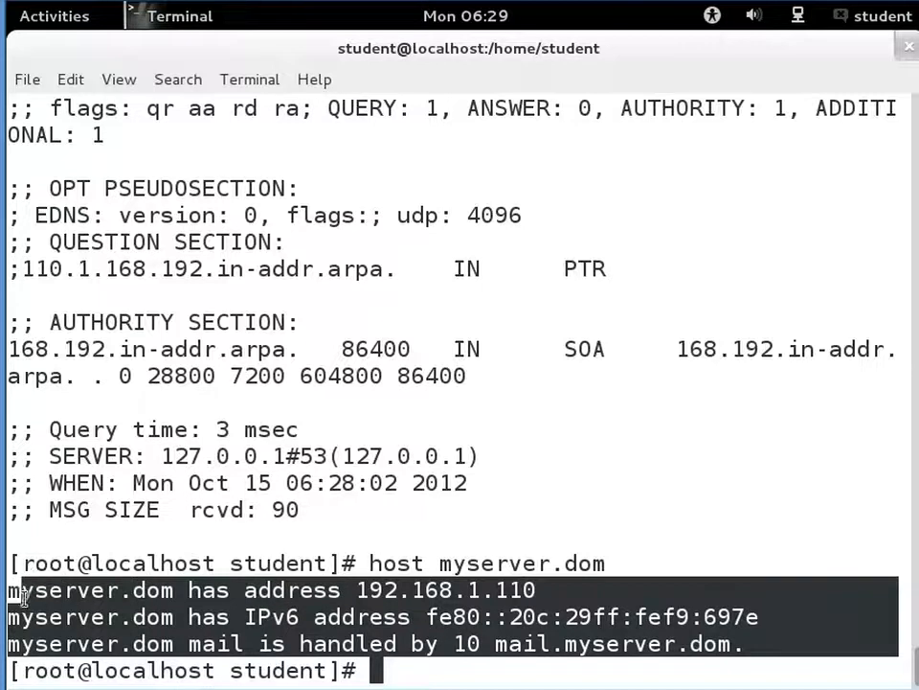
{"action": "left_click", "coordinate": [433, 642]}
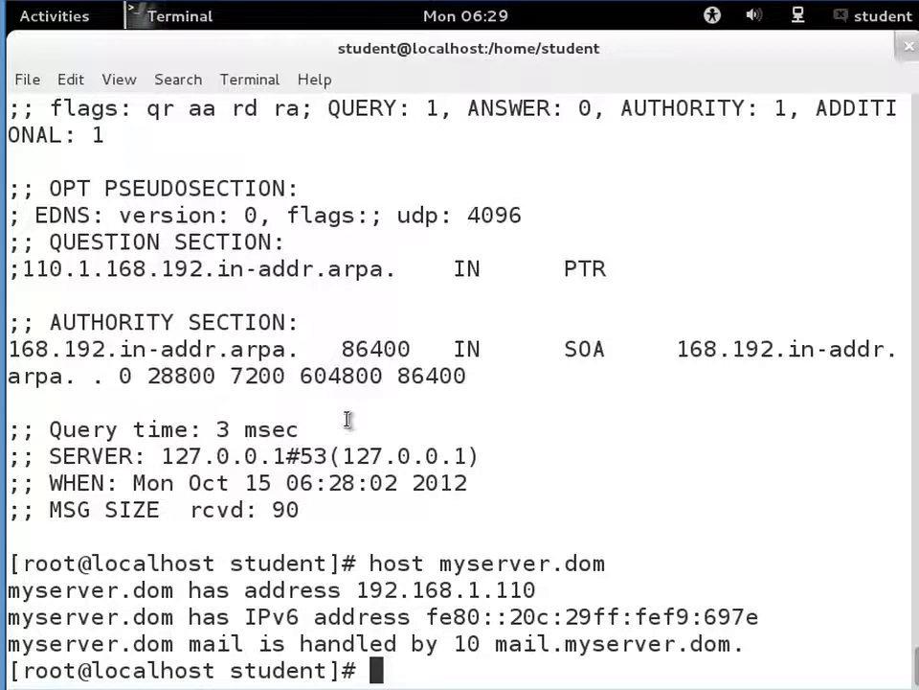
- Start closing the terminal window
{"action": "key", "text": "alt+f"}
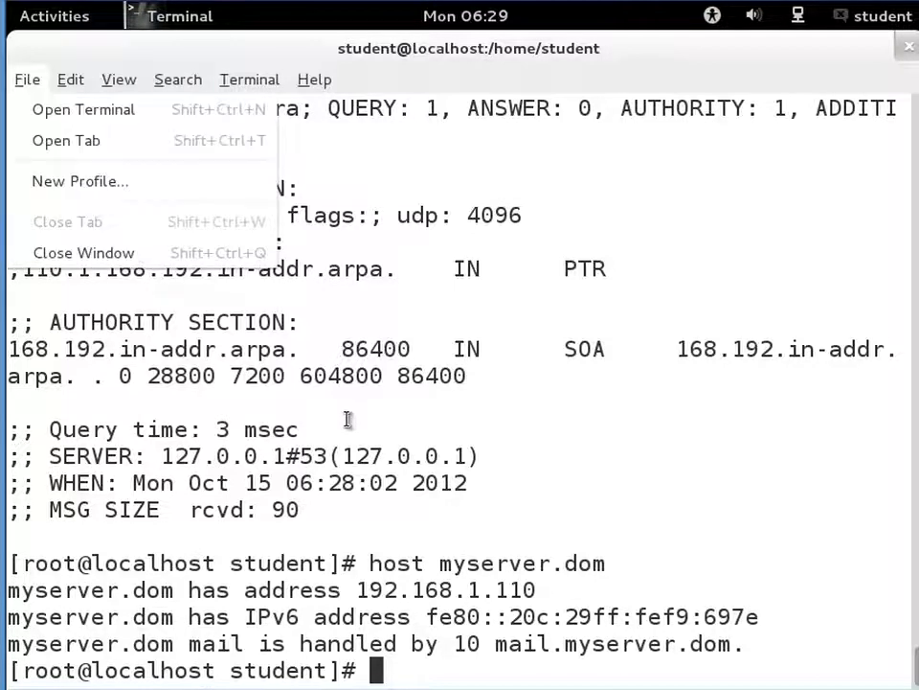